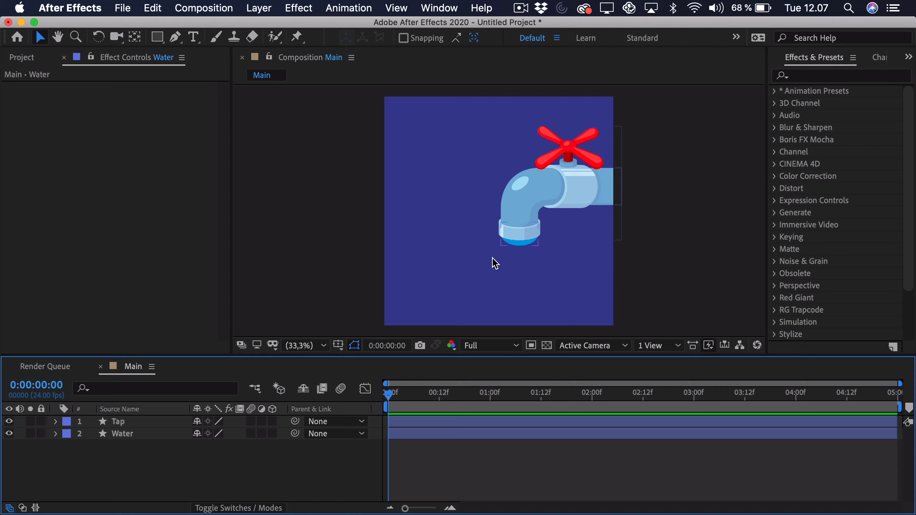
Step: Check which parts of the artwork belong to the Tap and Water layers
{"action": "left_click", "coordinate": [127, 421]}
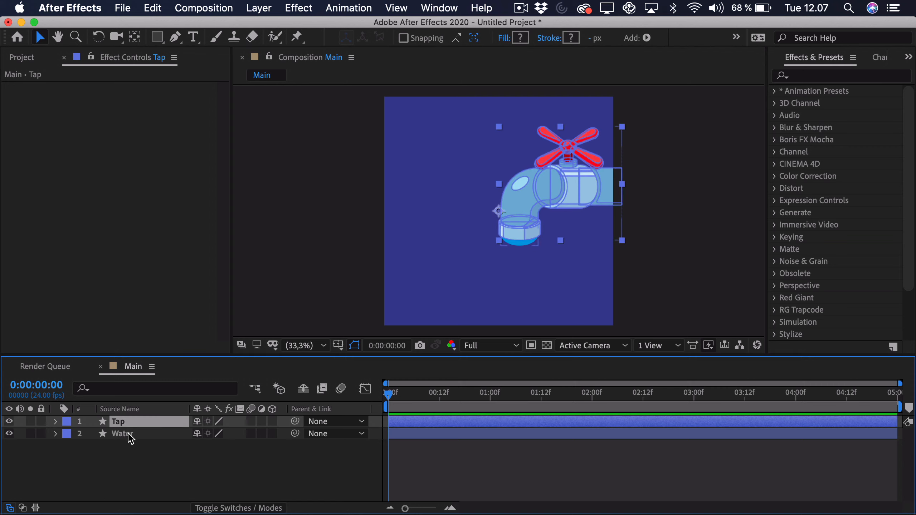
{"action": "left_click", "coordinate": [131, 435]}
{"action": "left_click", "coordinate": [172, 473]}
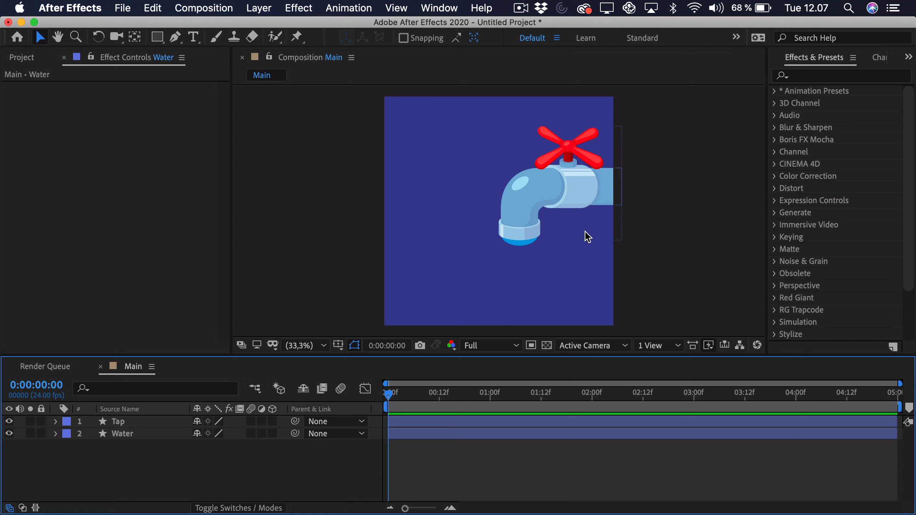
Step: Select the blue water ellipse at the mouth of the tap
{"action": "key", "text": "z"}
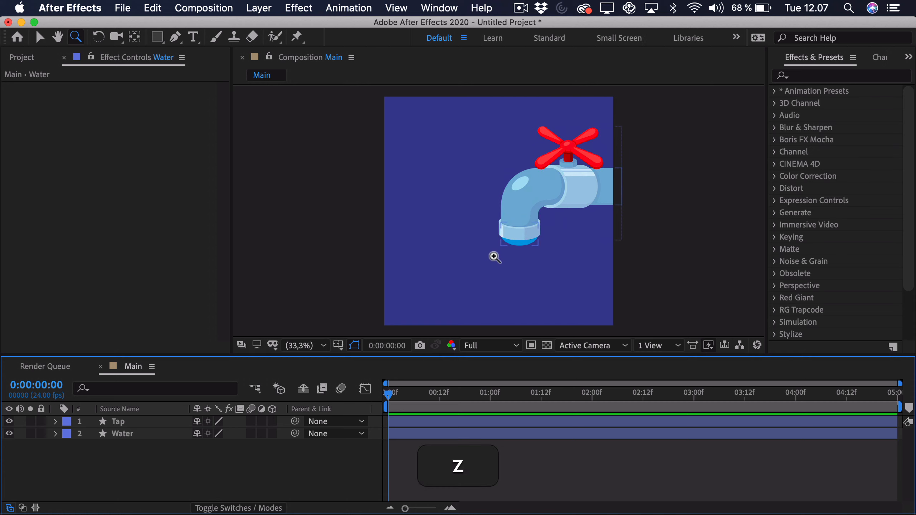
{"action": "left_click_drag", "start_coordinate": [495, 256], "coordinate": [620, 139]}
{"action": "key", "text": "space"}
{"action": "left_click_drag", "start_coordinate": [501, 248], "coordinate": [533, 226]}
{"action": "key", "text": "v"}
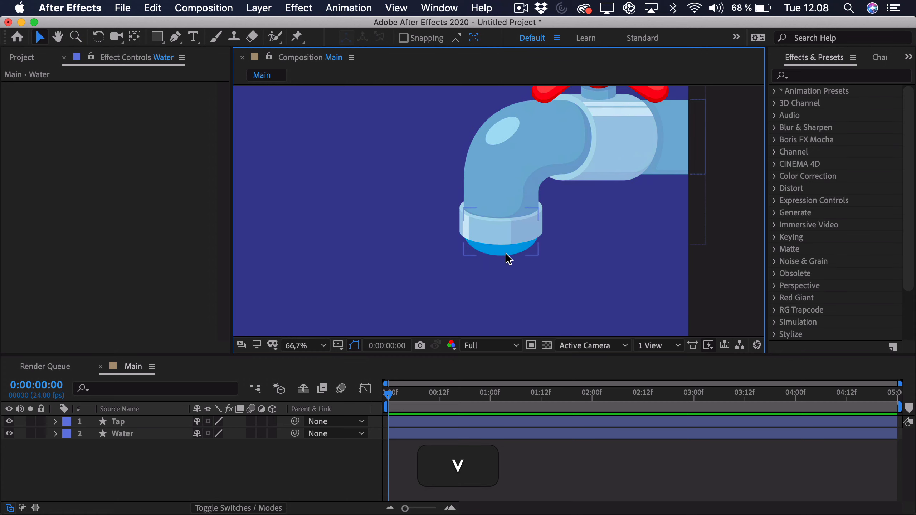
{"action": "left_click", "coordinate": [505, 255]}
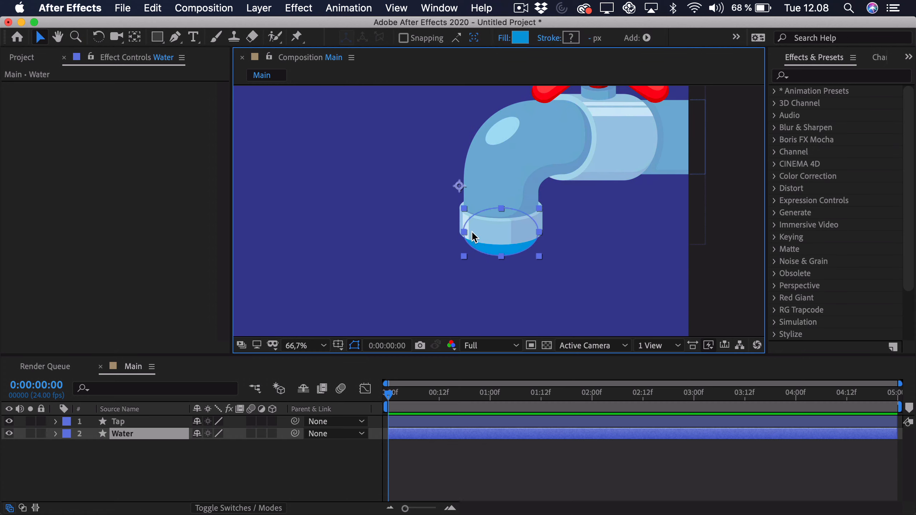
{"action": "left_click_drag", "start_coordinate": [162, 41], "coordinate": [201, 73]}
{"action": "left_click_drag", "start_coordinate": [315, 141], "coordinate": [401, 188]}
{"action": "key", "text": "super+z"}
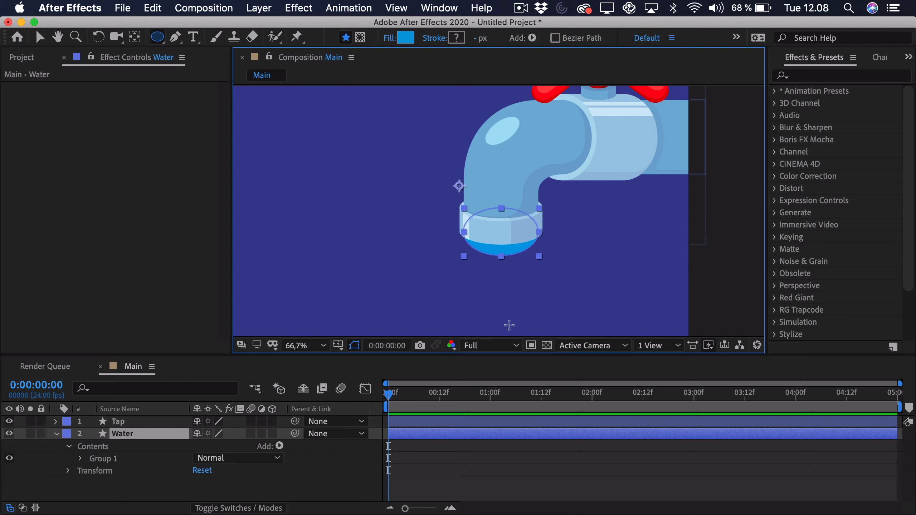
Step: Move the Water layer's anchor point to the top centre of its ellipse
{"action": "left_click_drag", "start_coordinate": [505, 246], "coordinate": [505, 161]}
{"action": "left_click_drag", "start_coordinate": [500, 195], "coordinate": [500, 265]}
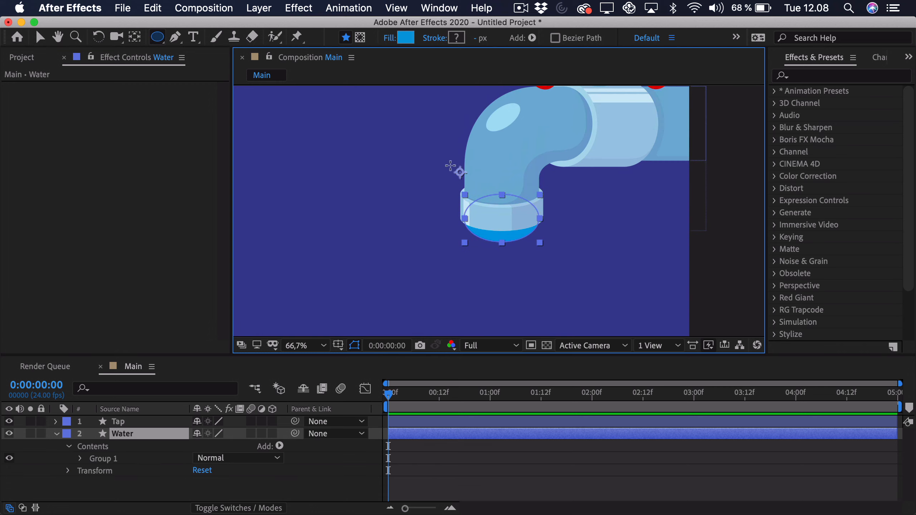
{"action": "left_click", "coordinate": [133, 36]}
{"action": "left_click_drag", "start_coordinate": [459, 170], "coordinate": [497, 190]}
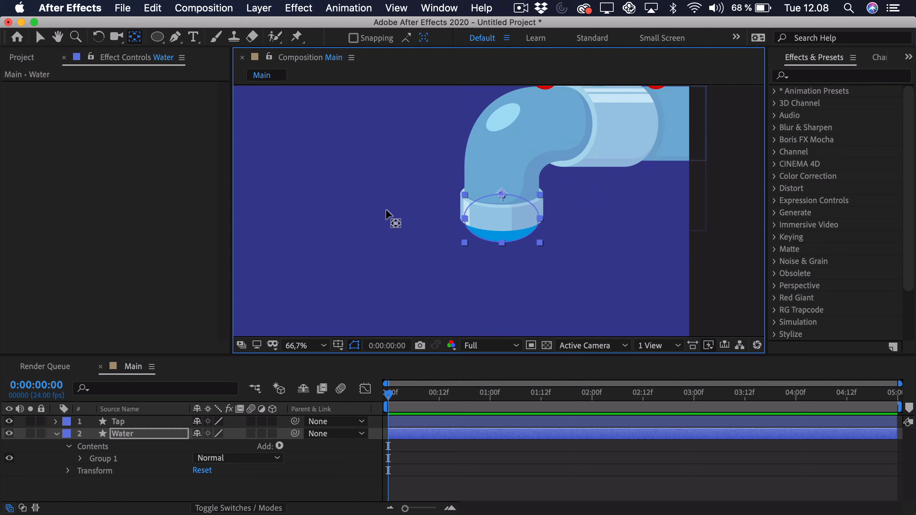
{"action": "key", "text": "space"}
{"action": "left_click_drag", "start_coordinate": [495, 206], "coordinate": [498, 225]}
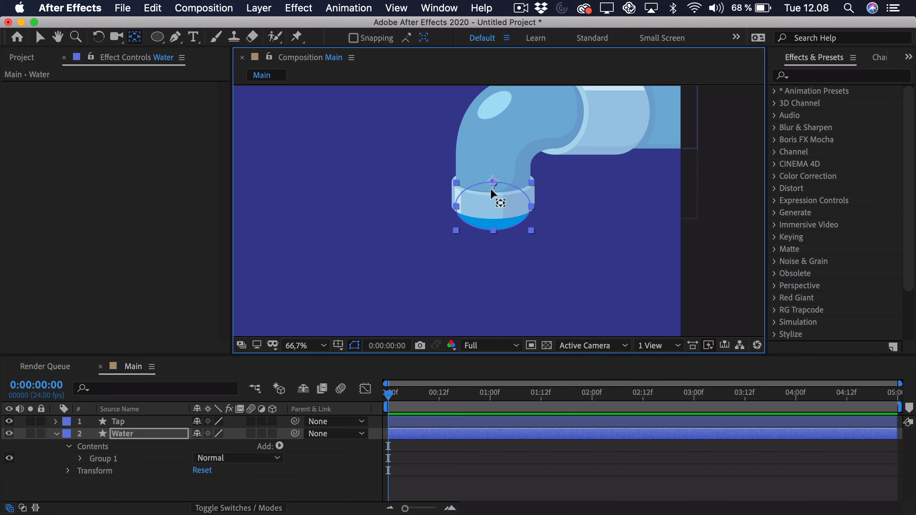
Step: Add a Scale keyframe to the Water layer at 0:00:00:00 with the scale proportions unlinked
{"action": "left_click", "coordinate": [118, 432]}
{"action": "key", "text": "s"}
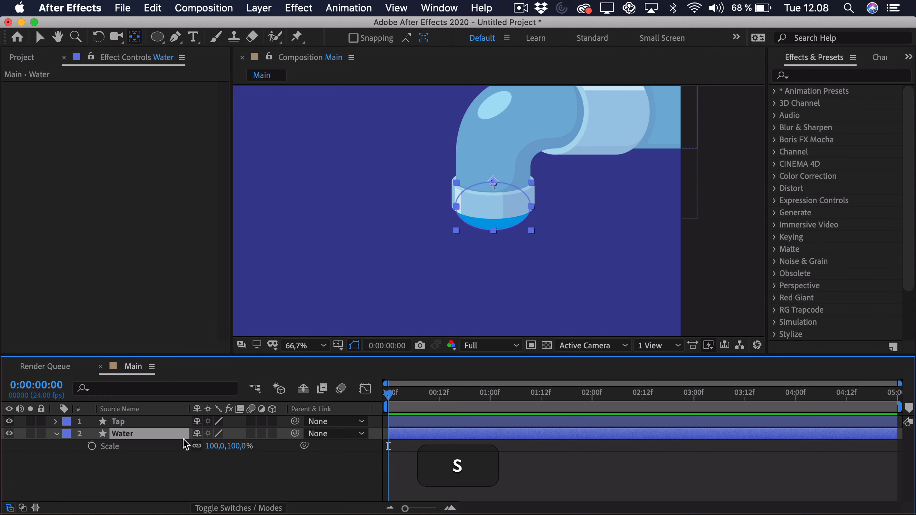
{"action": "left_click", "coordinate": [92, 447]}
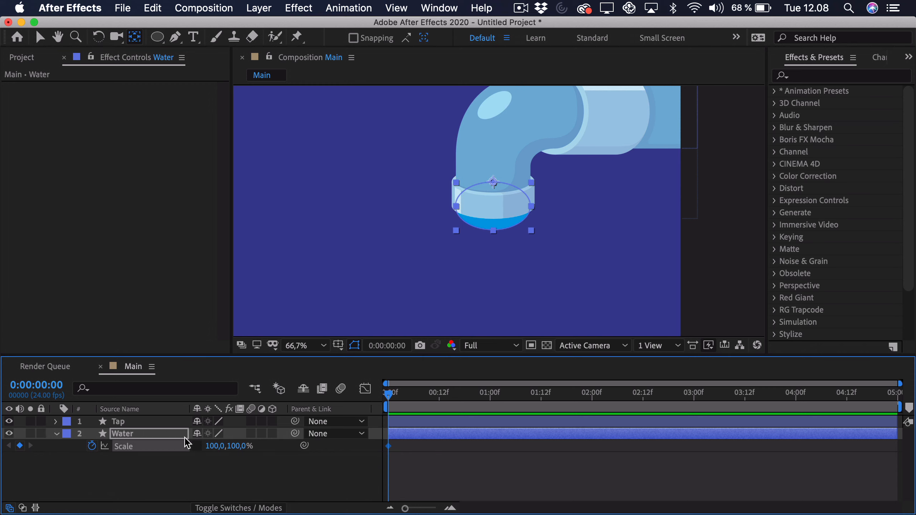
{"action": "mouse_move", "coordinate": [216, 448]}
{"action": "left_mouse_down"}
{"action": "mouse_move", "coordinate": [197, 448]}
{"action": "mouse_move", "coordinate": [215, 452]}
{"action": "left_mouse_up"}
{"action": "key", "text": "super+z"}
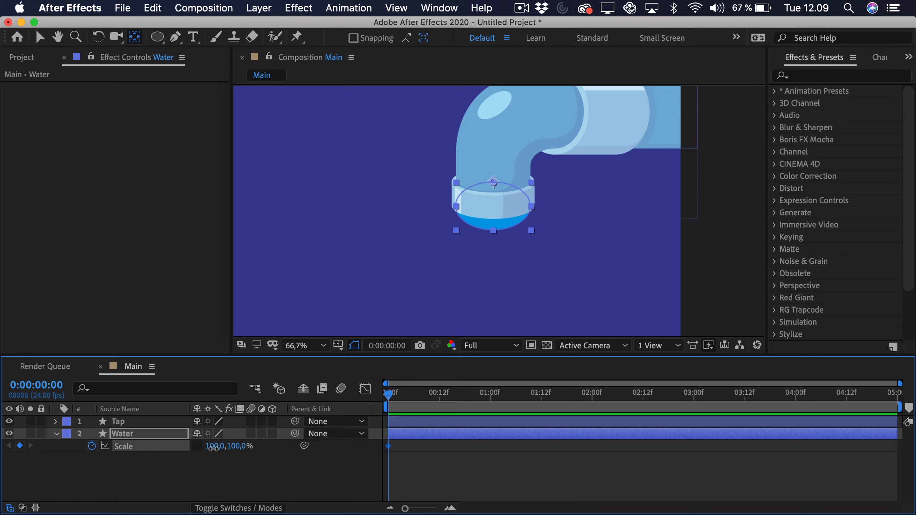
{"action": "mouse_move", "coordinate": [213, 447]}
{"action": "left_mouse_down"}
{"action": "mouse_move", "coordinate": [236, 448]}
{"action": "mouse_move", "coordinate": [214, 449]}
{"action": "left_mouse_up"}
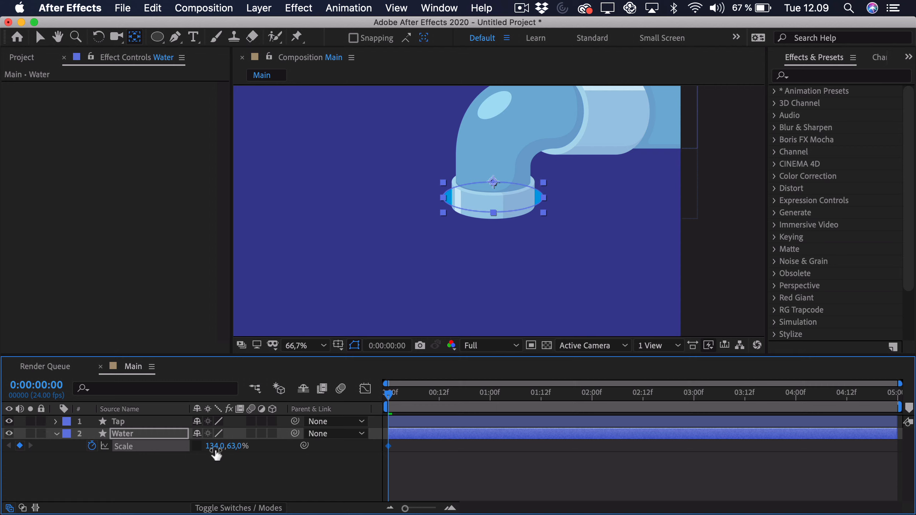
{"action": "key", "text": "super+z"}
{"action": "key", "text": "super+z"}
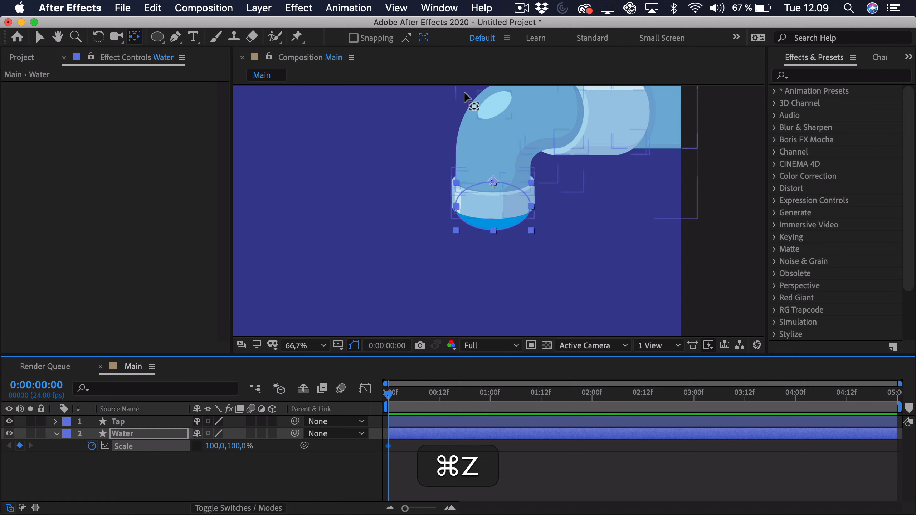
Step: Set the Water layer's scale to 110, 74% at 0:00:00:00 so the water hides behind the spout
{"action": "left_click_drag", "start_coordinate": [219, 446], "coordinate": [238, 446]}
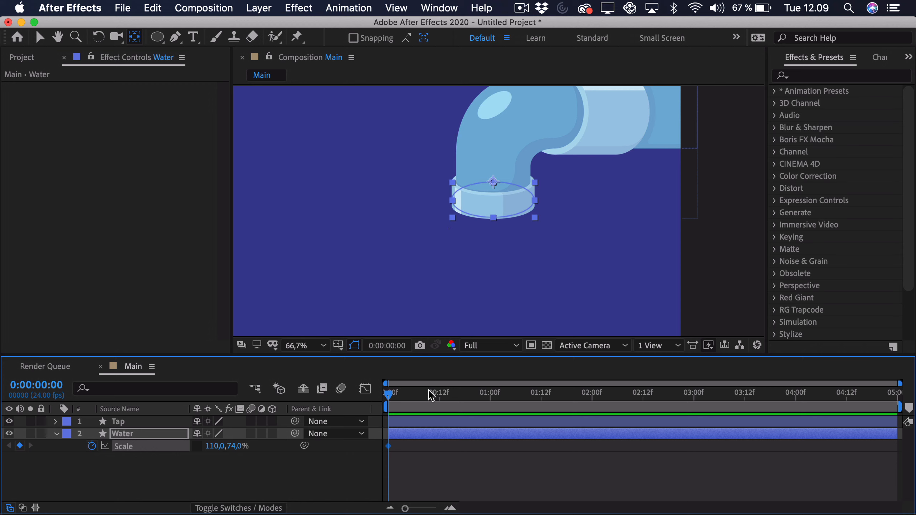
{"action": "left_click_drag", "start_coordinate": [428, 391], "coordinate": [374, 394]}
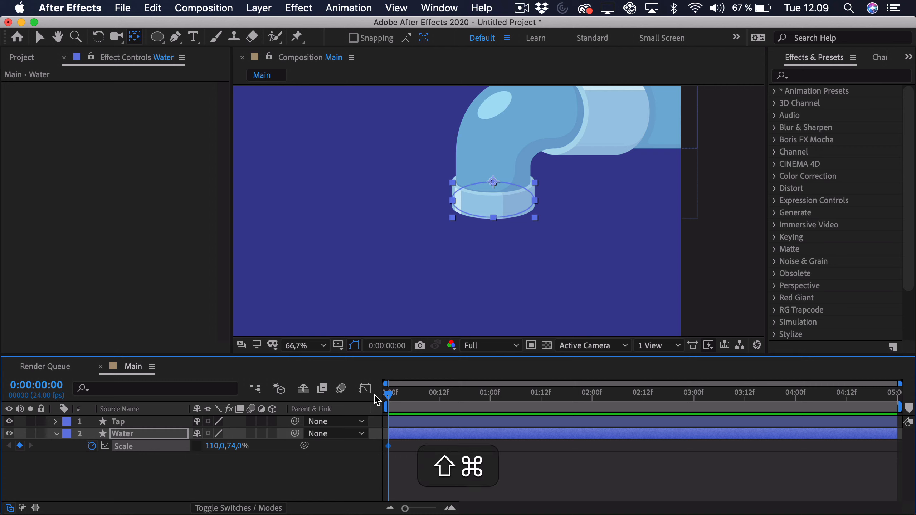
Step: Keyframe the Water layer's scale at 98, 93% at 0:00:01:16 and preview the swelling from the start
{"action": "key", "text": "shift+super+Right"}
{"action": "key", "text": "shift+super+Right"}
{"action": "key", "text": "shift+super+Right"}
{"action": "key", "text": "shift+super+Right"}
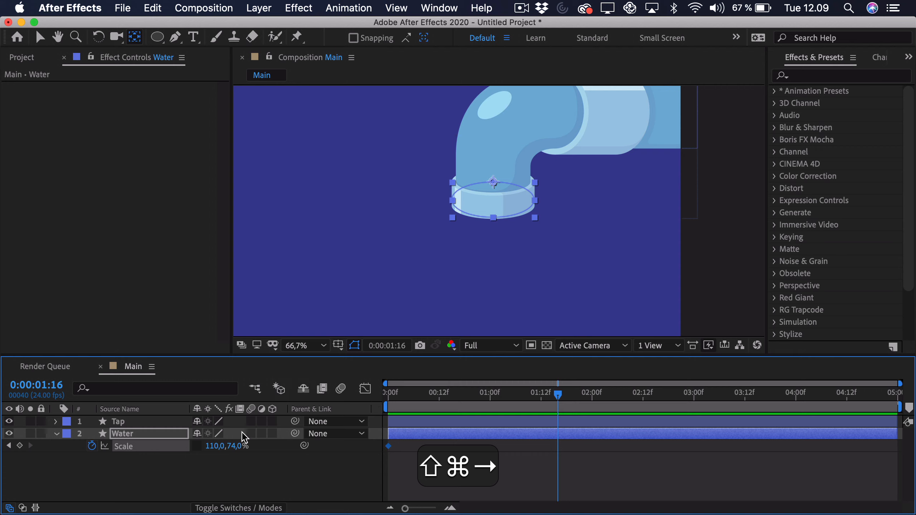
{"action": "mouse_move", "coordinate": [221, 446]}
{"action": "left_mouse_down"}
{"action": "mouse_move", "coordinate": [207, 446]}
{"action": "mouse_move", "coordinate": [242, 446]}
{"action": "mouse_move", "coordinate": [223, 444]}
{"action": "left_mouse_up"}
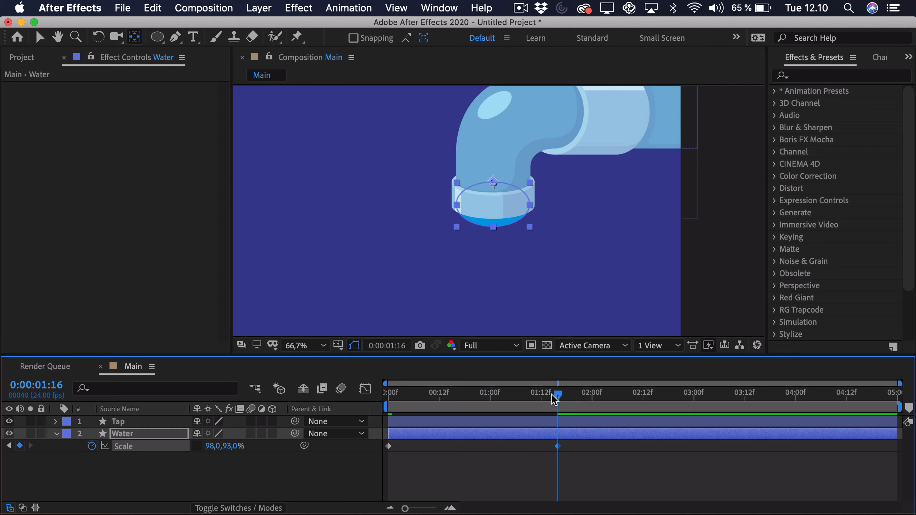
{"action": "left_click_drag", "start_coordinate": [555, 400], "coordinate": [382, 396]}
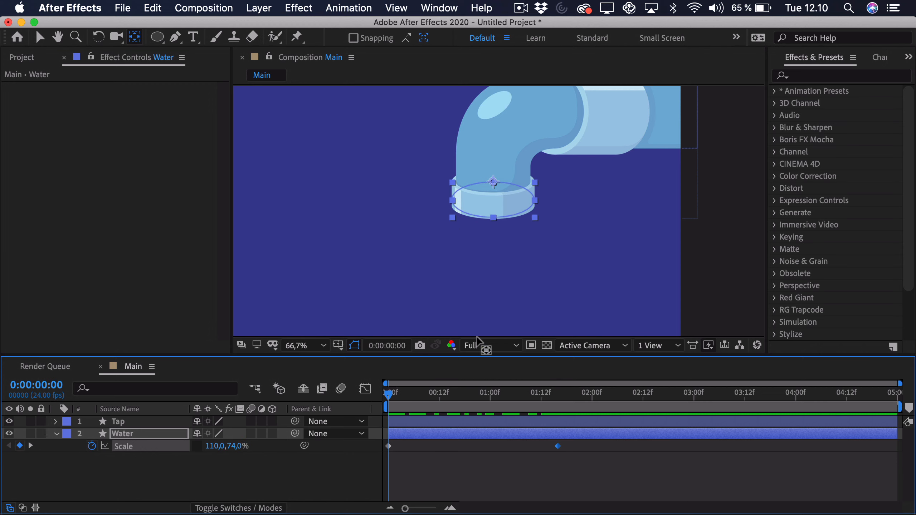
{"action": "left_click", "coordinate": [393, 395]}
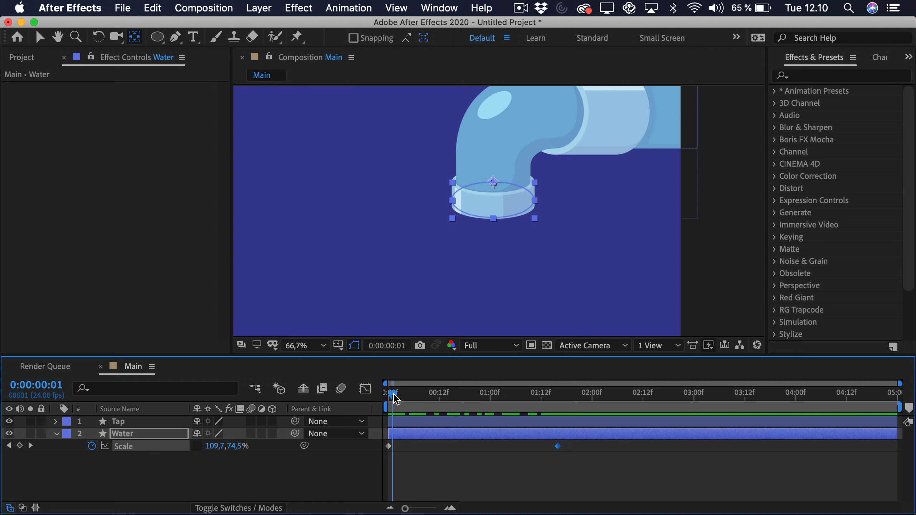
Step: Draw a narrow vertical ellipse on a new layer at the spout's mouth, filled with the blue sampled from the water
{"action": "left_click", "coordinate": [411, 461]}
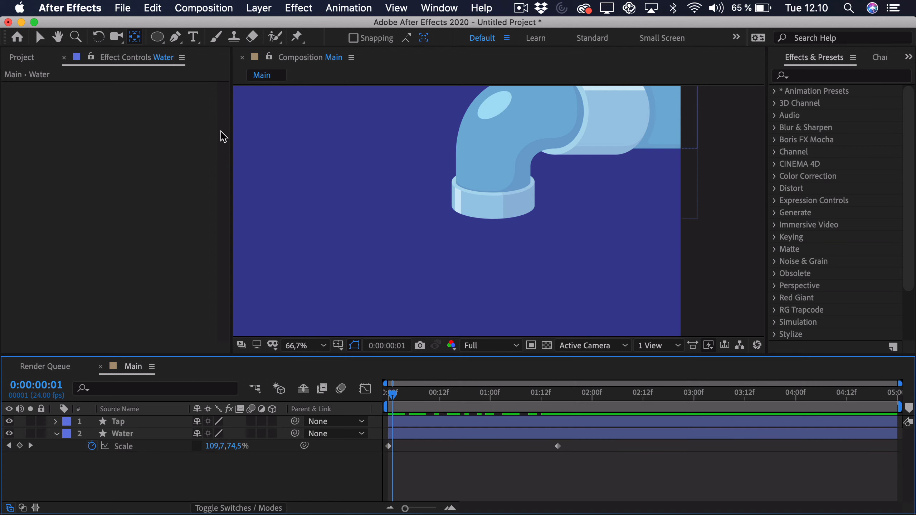
{"action": "left_click", "coordinate": [157, 37]}
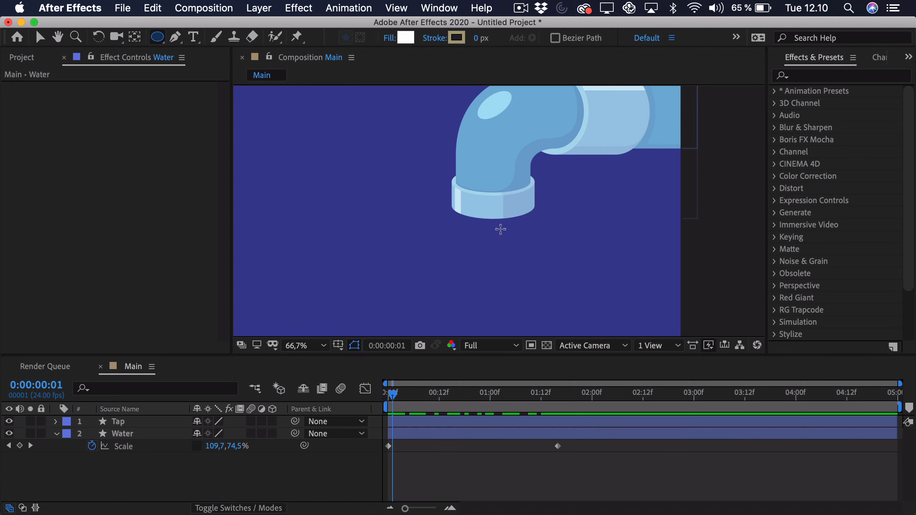
{"action": "left_click_drag", "start_coordinate": [444, 394], "coordinate": [520, 403]}
{"action": "left_click", "coordinate": [402, 38]}
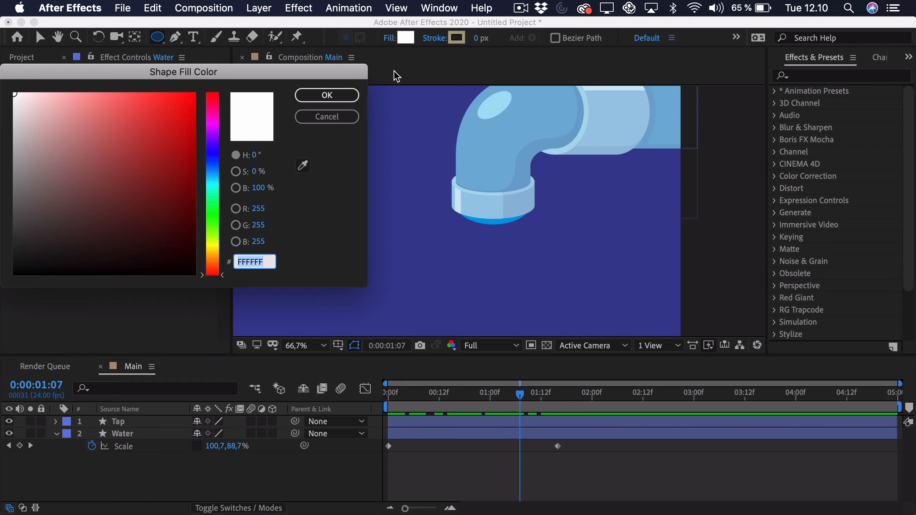
{"action": "left_click", "coordinate": [303, 165]}
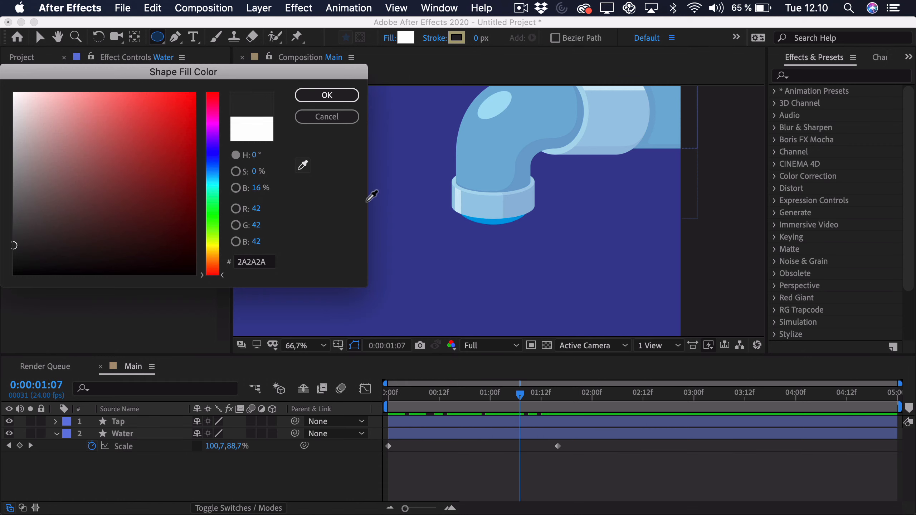
{"action": "left_click", "coordinate": [486, 221]}
{"action": "left_click", "coordinate": [326, 95]}
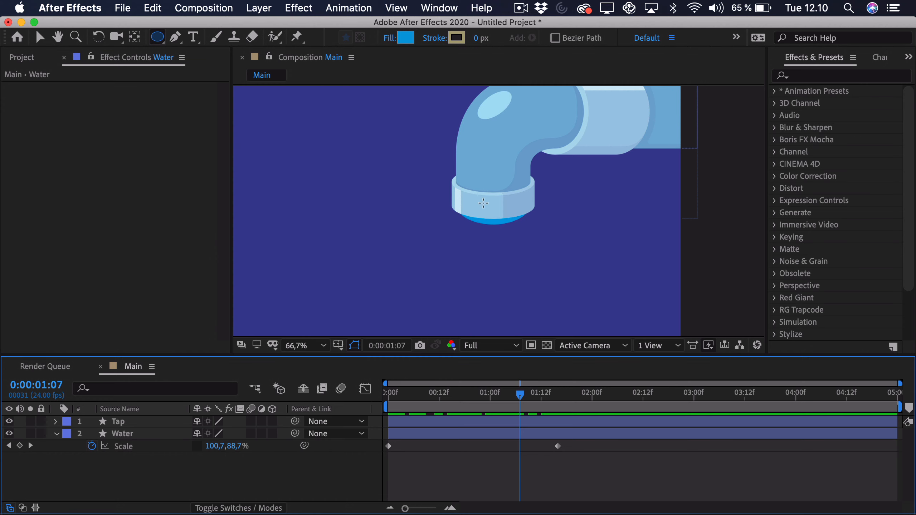
{"action": "left_click_drag", "start_coordinate": [478, 197], "coordinate": [513, 260]}
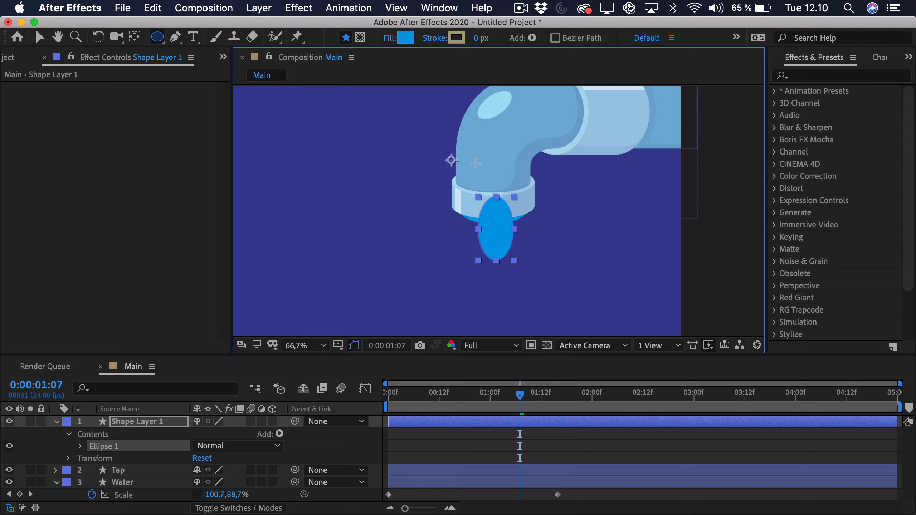
Step: Move the new ellipse layer's anchor point to the ellipse's top centre and collapse the layer's properties
{"action": "left_click", "coordinate": [134, 37]}
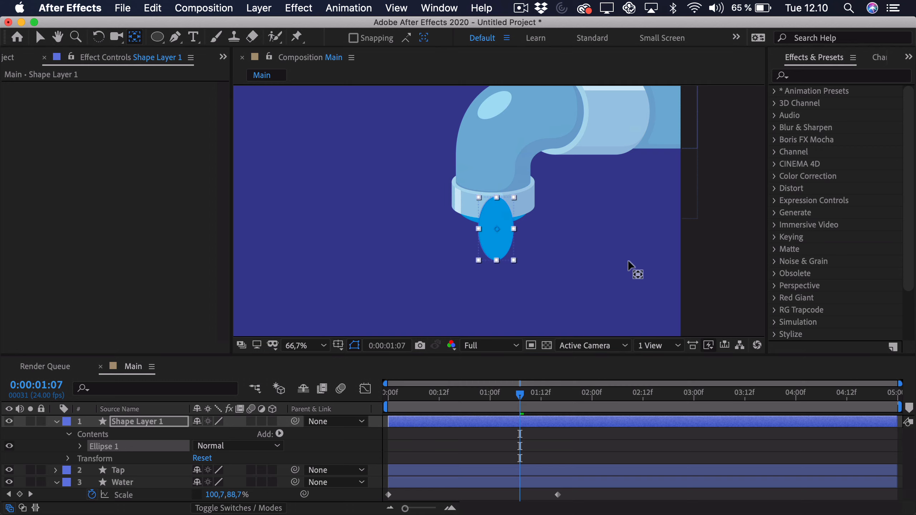
{"action": "left_click", "coordinate": [484, 397]}
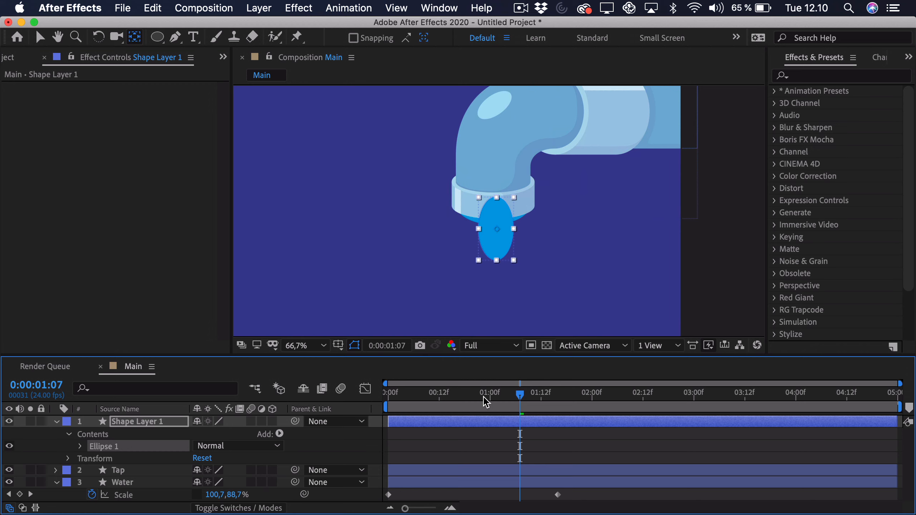
{"action": "left_click", "coordinate": [463, 437]}
{"action": "left_click", "coordinate": [461, 420]}
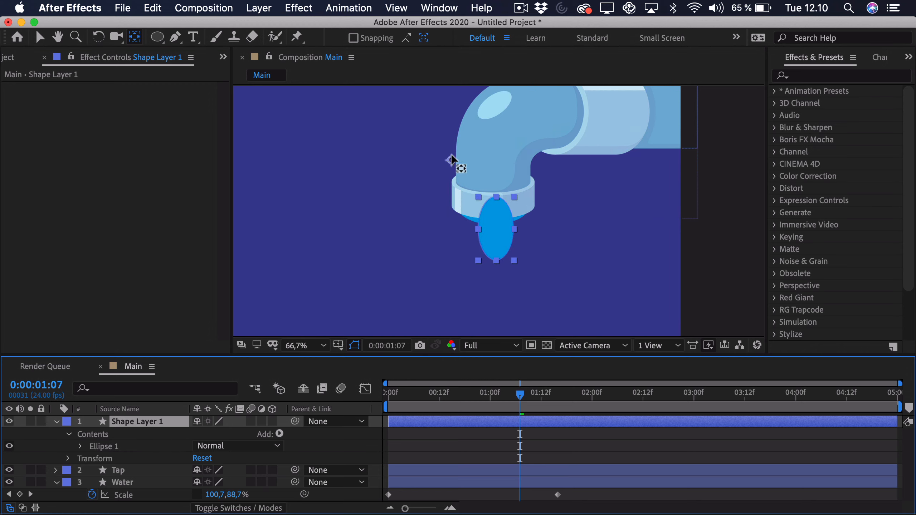
{"action": "left_click_drag", "start_coordinate": [450, 158], "coordinate": [495, 197]}
{"action": "right_click", "coordinate": [495, 196]}
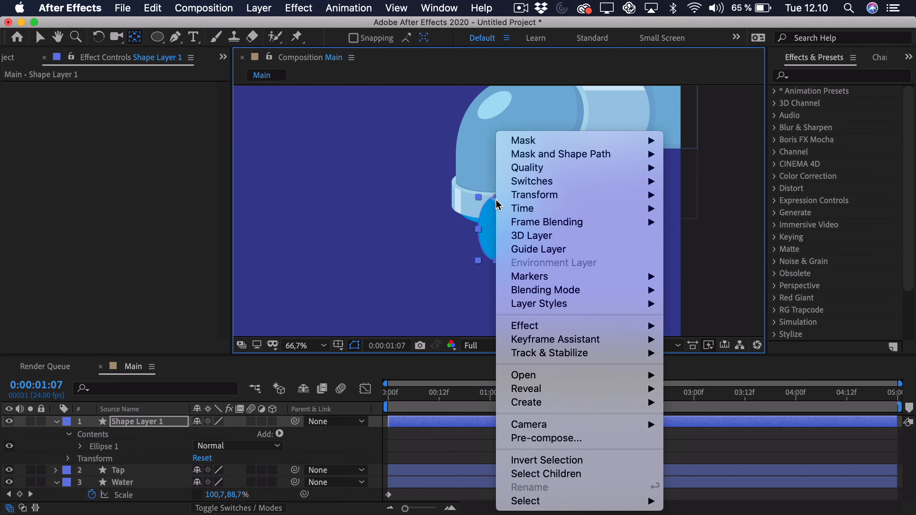
{"action": "left_click", "coordinate": [465, 419]}
{"action": "key", "text": "u"}
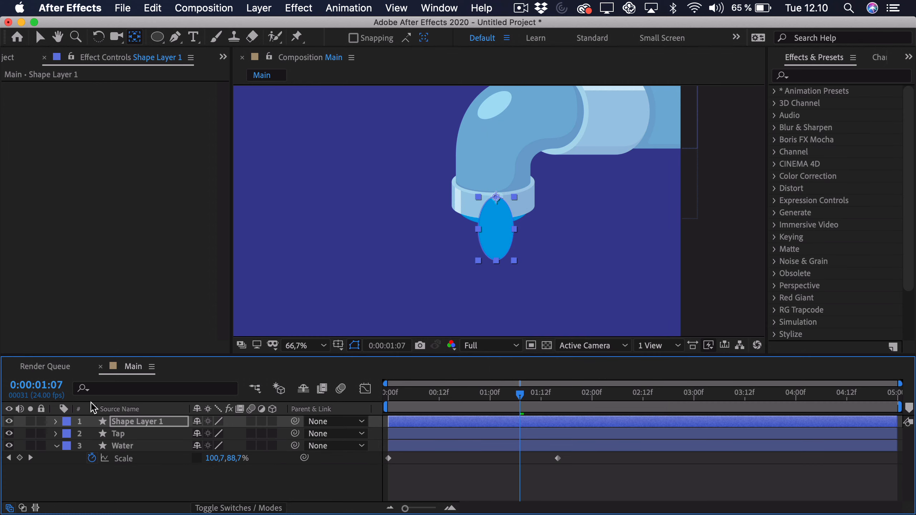
Step: Place the new ellipse layer below the Water layer and rename it Drop
{"action": "left_click_drag", "start_coordinate": [132, 423], "coordinate": [134, 467]}
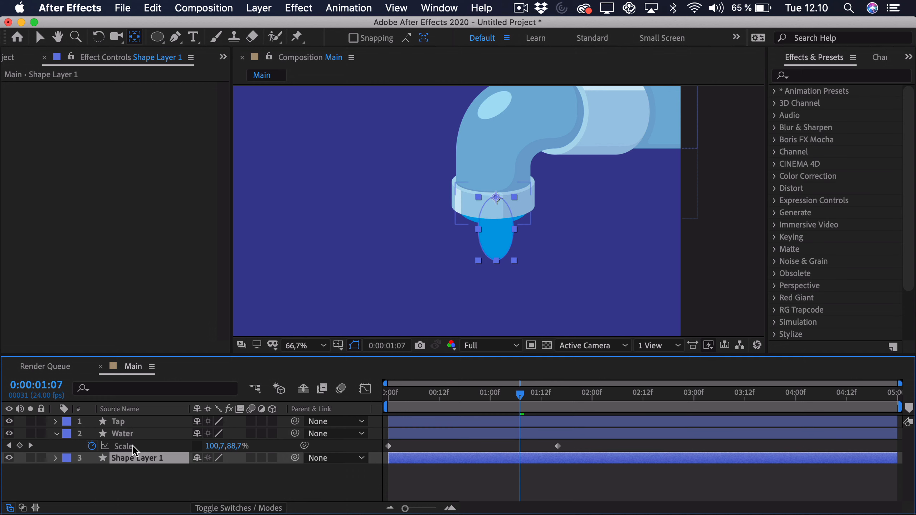
{"action": "key", "text": "shift+Return"}
{"action": "type", "text": "Drop"}
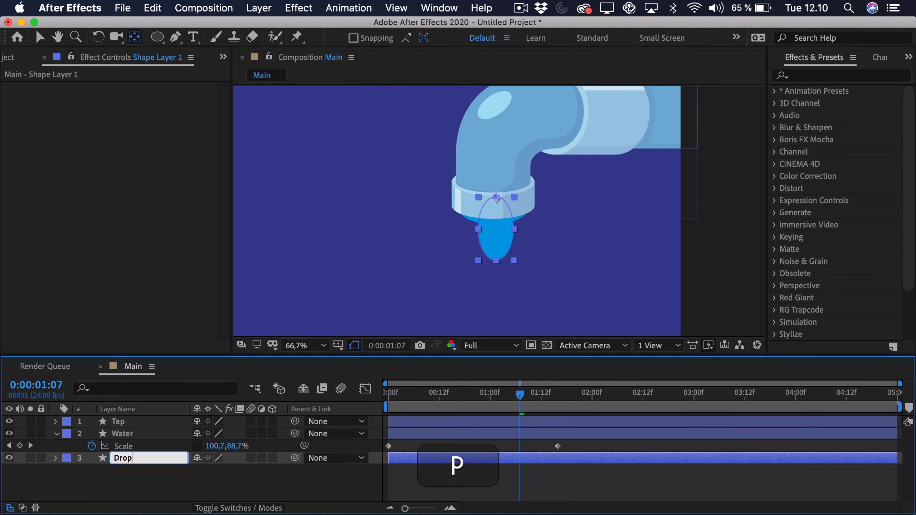
{"action": "key", "text": "Return"}
Step: Shift the Drop ellipse slightly to centre it under the tap's spout
{"action": "key", "text": "v"}
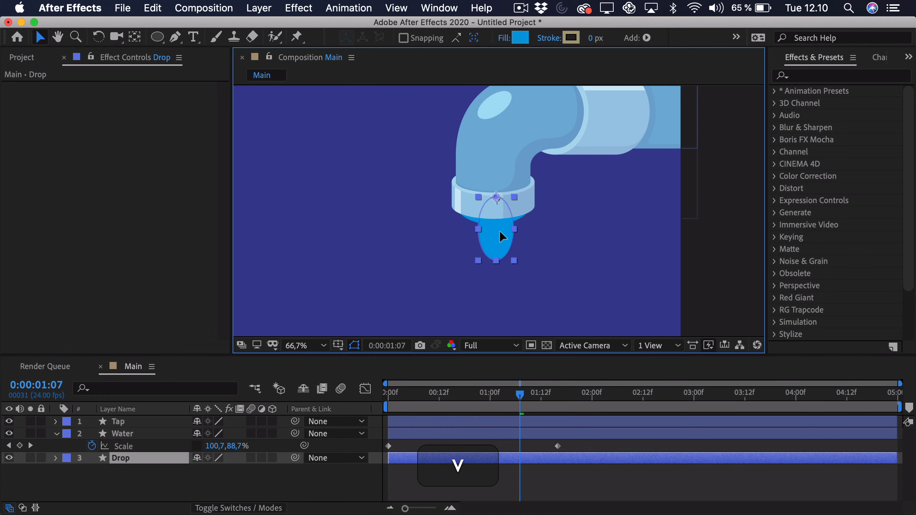
{"action": "left_click_drag", "start_coordinate": [503, 238], "coordinate": [501, 237]}
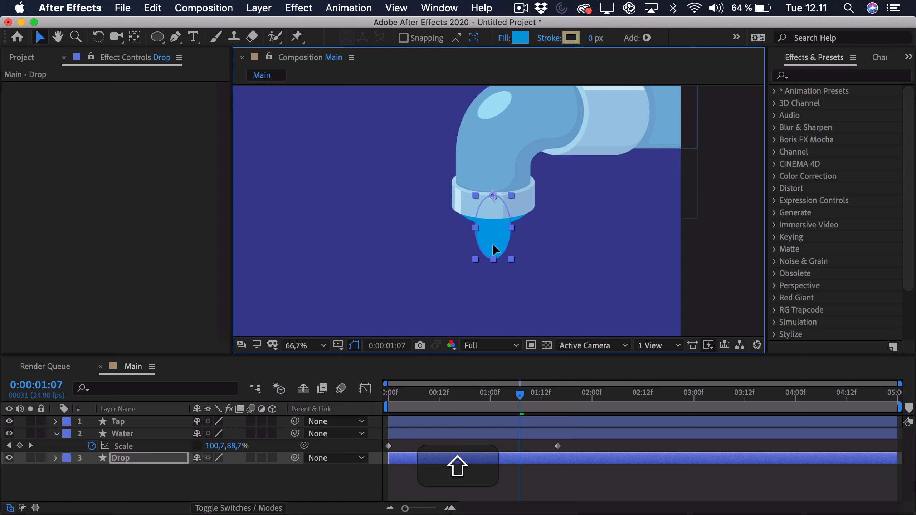
Step: Move the Drop ellipse up behind the tap's spout and, at frame 0, separate its Position into X and Y dimensions
{"action": "left_click_drag", "start_coordinate": [492, 245], "coordinate": [490, 209]}
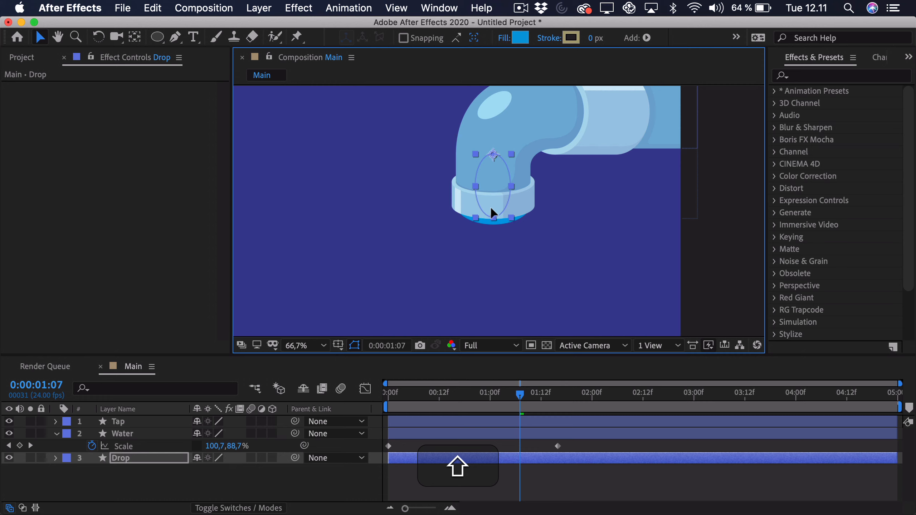
{"action": "left_click_drag", "start_coordinate": [406, 398], "coordinate": [301, 404]}
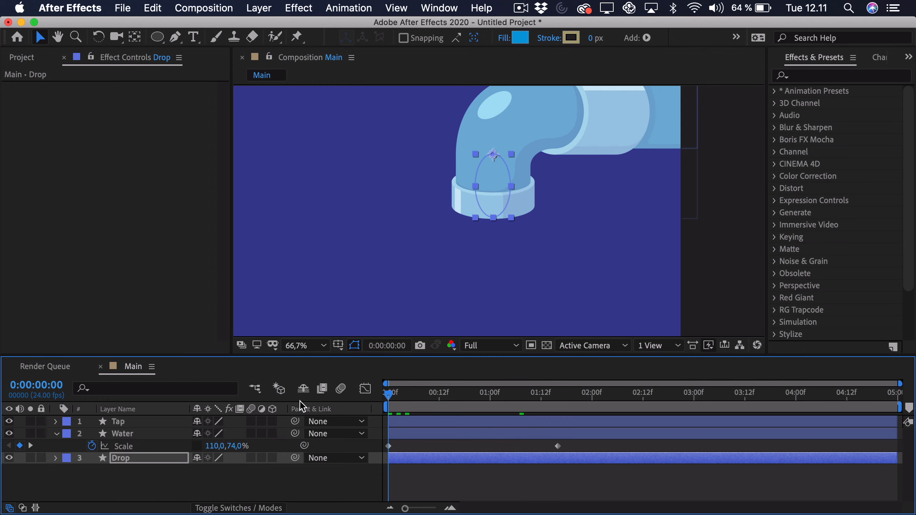
{"action": "left_click", "coordinate": [135, 458]}
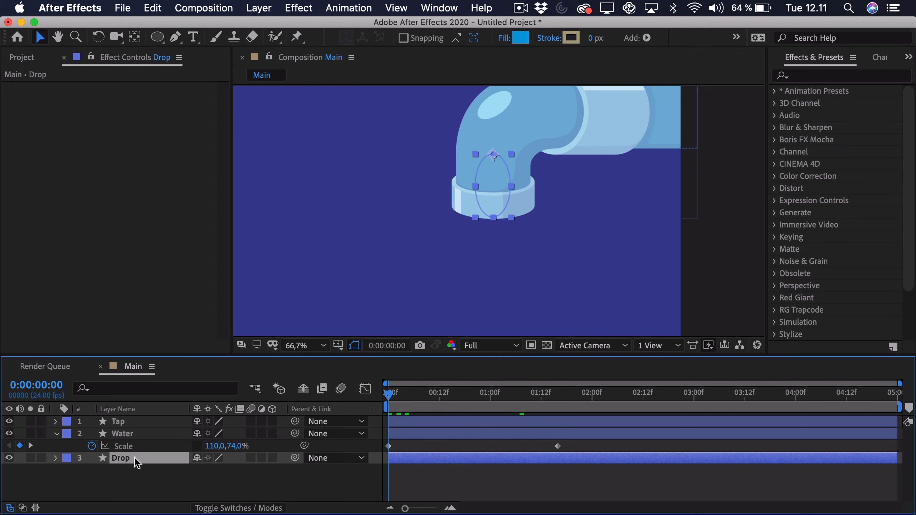
{"action": "key", "text": "p"}
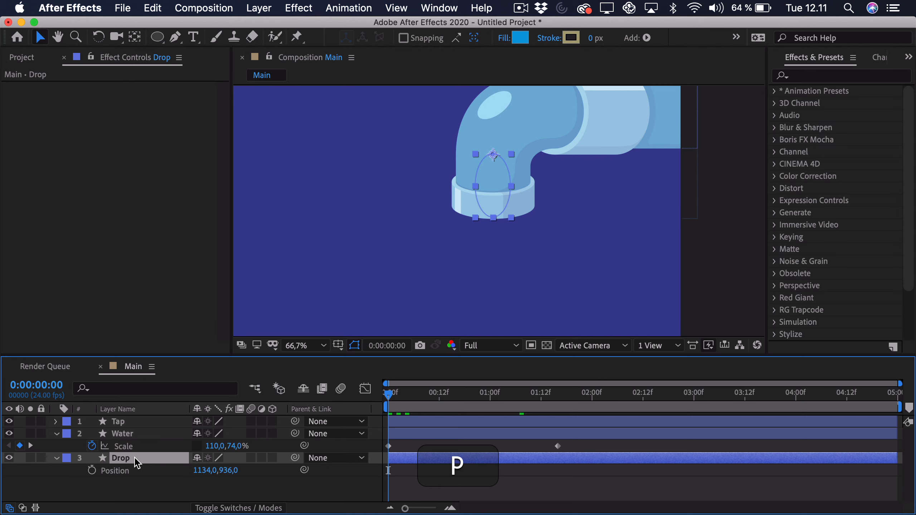
{"action": "key", "text": "shift+s"}
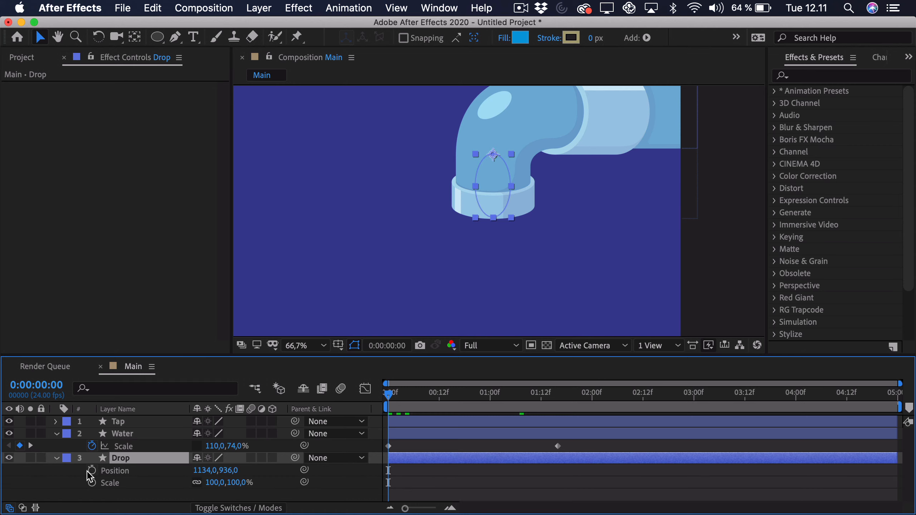
{"action": "right_click", "coordinate": [110, 470]}
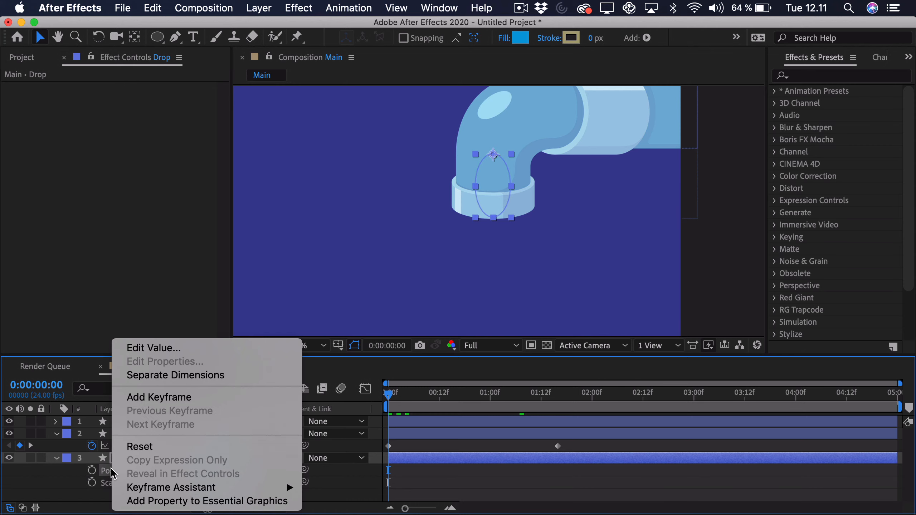
{"action": "left_click", "coordinate": [165, 375]}
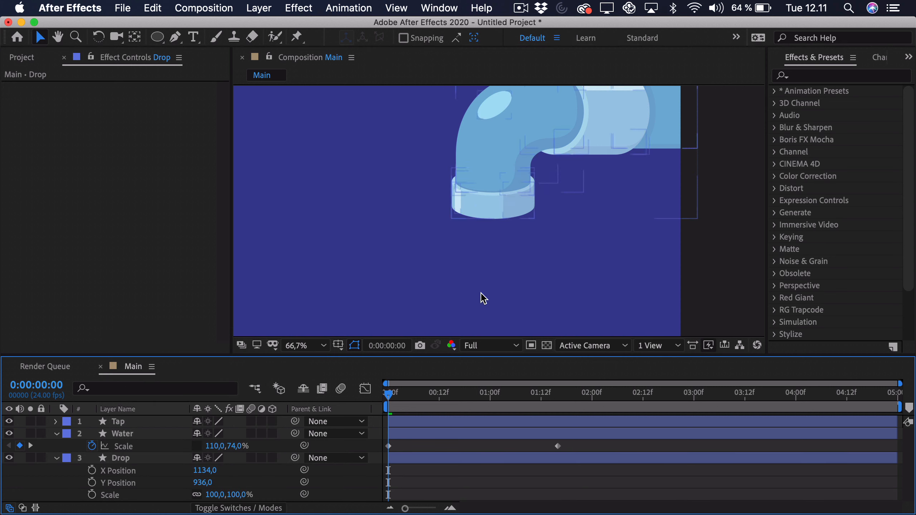
Step: Start Y Position and Scale keyframes for Drop at frame 0, with an unlinked scale of 112, 85% and a Y position of 978
{"action": "left_click", "coordinate": [92, 483]}
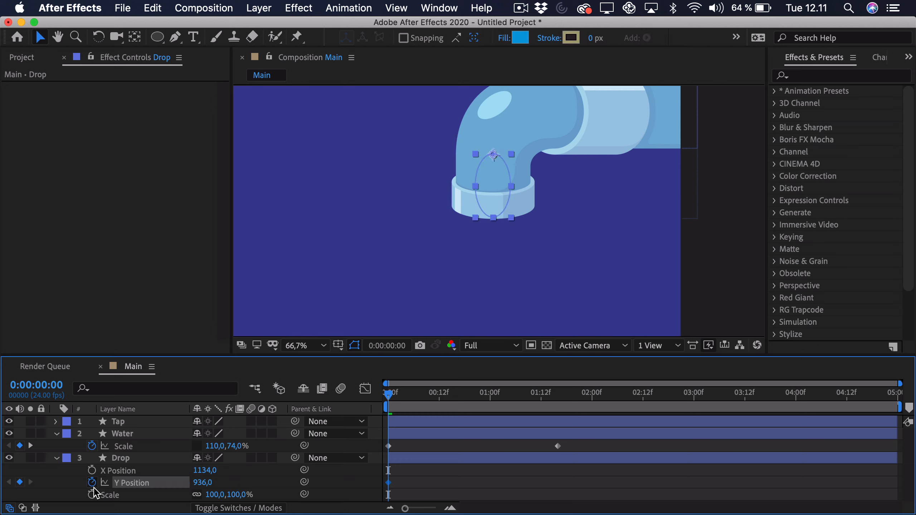
{"action": "left_click", "coordinate": [92, 495]}
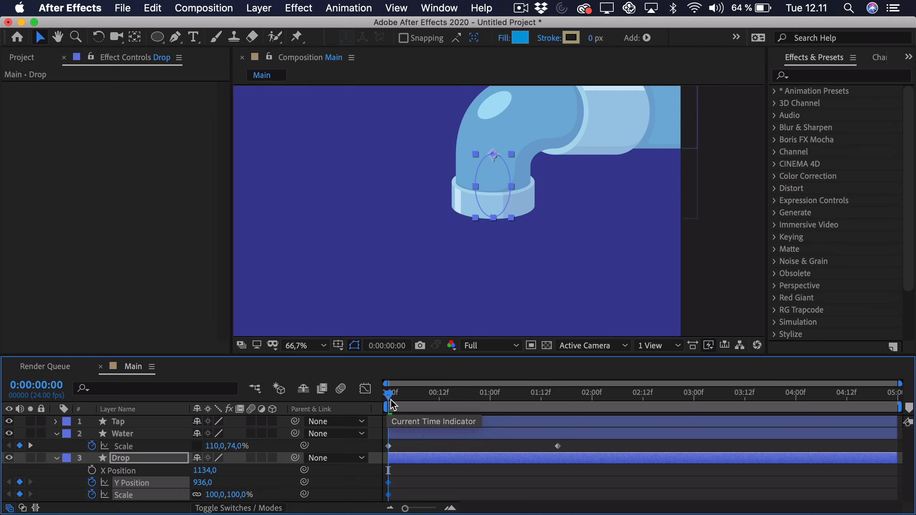
{"action": "left_click", "coordinate": [420, 486]}
{"action": "left_click", "coordinate": [196, 494]}
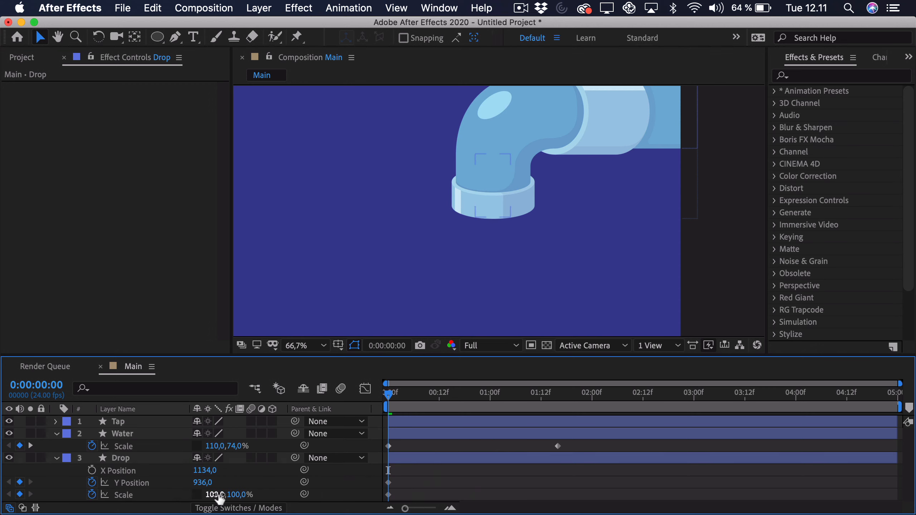
{"action": "left_click_drag", "start_coordinate": [220, 495], "coordinate": [231, 497]}
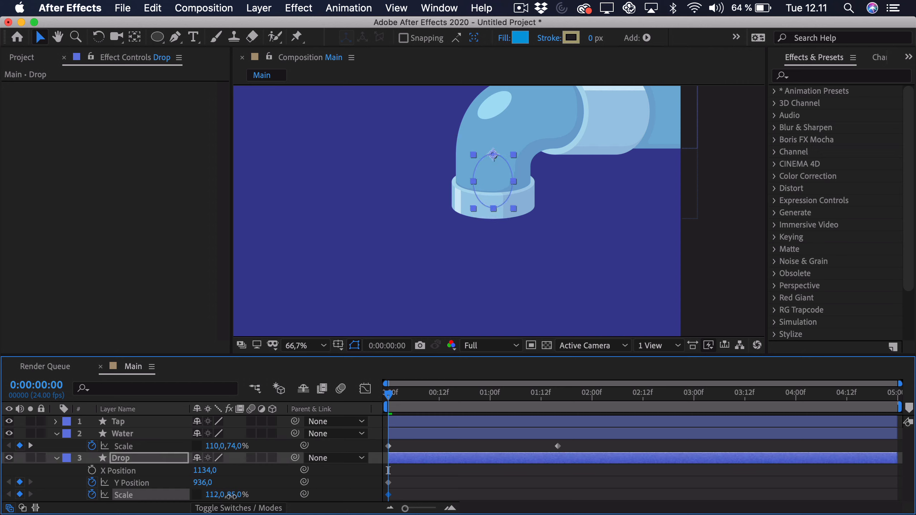
{"action": "left_click_drag", "start_coordinate": [484, 176], "coordinate": [486, 188]}
Step: Lower the Drop to a Y position of 1218, just below the spout, at 0:00:01:16
{"action": "left_click_drag", "start_coordinate": [388, 395], "coordinate": [556, 407]}
{"action": "left_click_drag", "start_coordinate": [489, 188], "coordinate": [490, 231]}
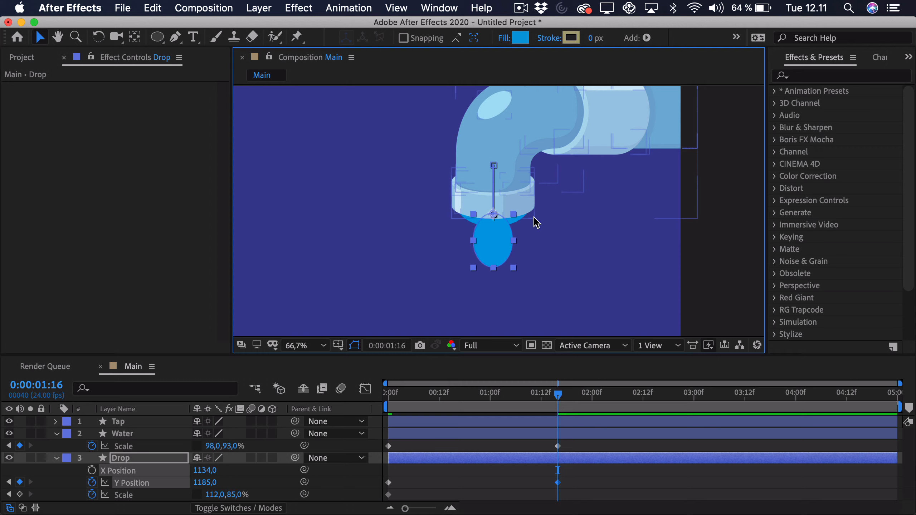
{"action": "left_click_drag", "start_coordinate": [489, 249], "coordinate": [492, 255]}
{"action": "left_click", "coordinate": [171, 499]}
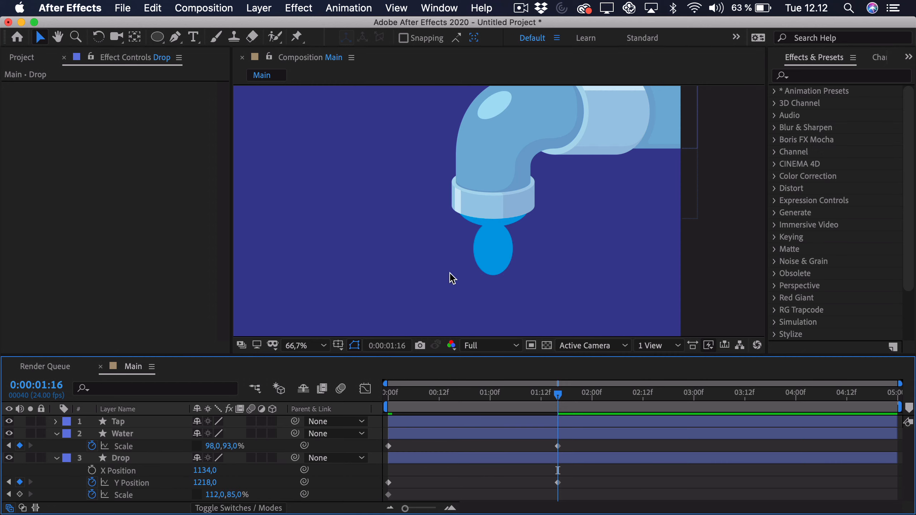
Step: Set the Drop's scale to 89, 105% at 0:00:01:16 and preview the animation from the start
{"action": "left_click", "coordinate": [486, 267]}
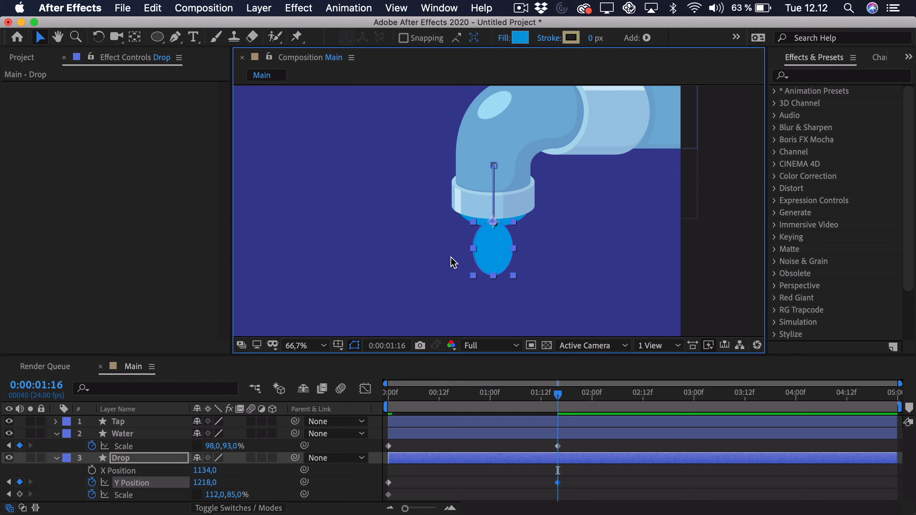
{"action": "mouse_move", "coordinate": [215, 494]}
{"action": "left_mouse_down"}
{"action": "mouse_move", "coordinate": [200, 496]}
{"action": "mouse_move", "coordinate": [238, 497]}
{"action": "mouse_move", "coordinate": [217, 493]}
{"action": "left_mouse_up"}
{"action": "left_click_drag", "start_coordinate": [432, 412], "coordinate": [549, 415]}
{"action": "key", "text": "Home"}
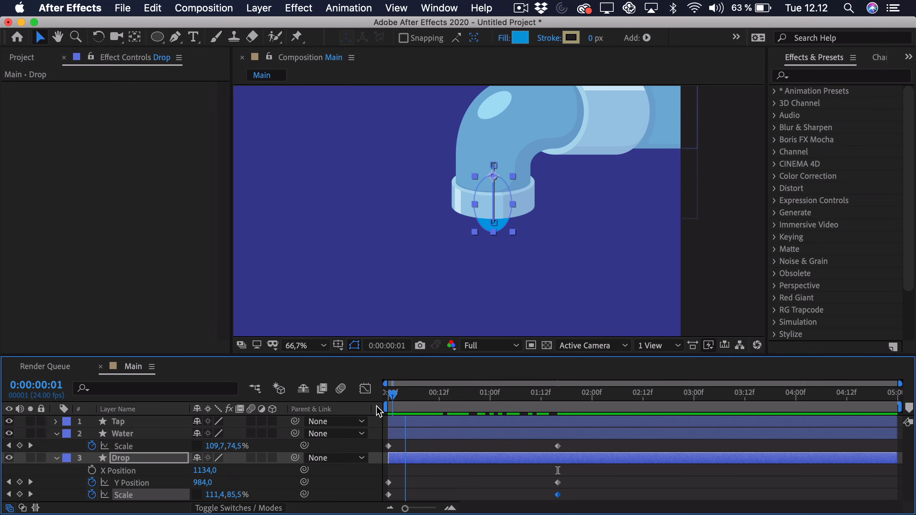
{"action": "key", "text": "space"}
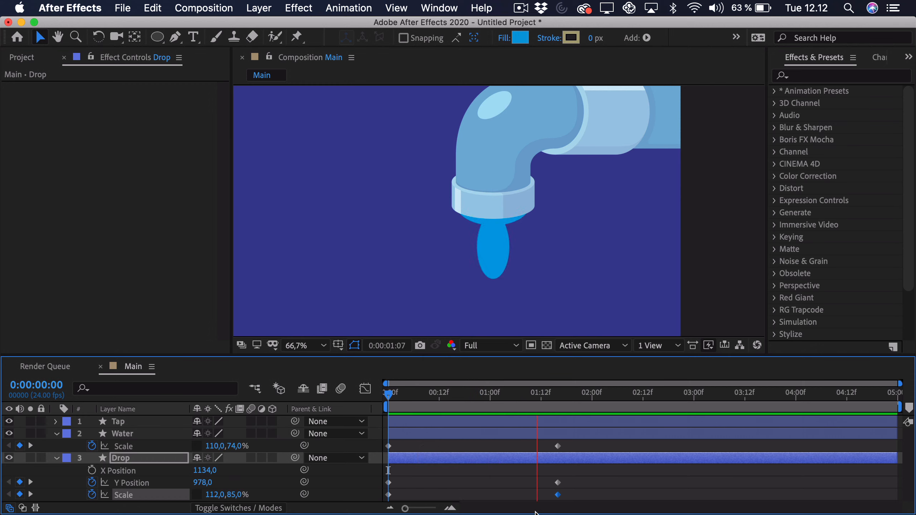
{"action": "key", "text": "space"}
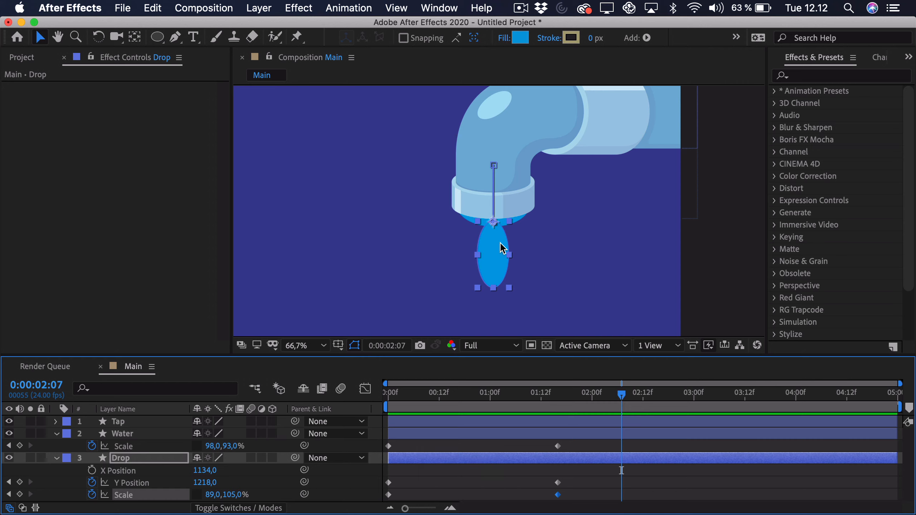
Step: Move the Drop straight down to a Y position of 1659 near the composition's lower edge at 0:00:02:00
{"action": "key", "text": "space"}
{"action": "left_click_drag", "start_coordinate": [503, 249], "coordinate": [518, 167]}
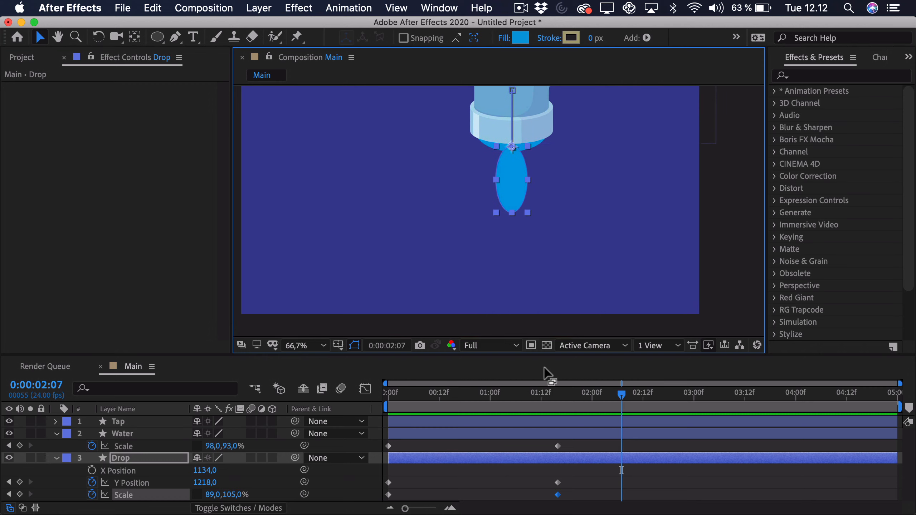
{"action": "left_click_drag", "start_coordinate": [552, 395], "coordinate": [558, 397]}
{"action": "key", "text": "shift"}
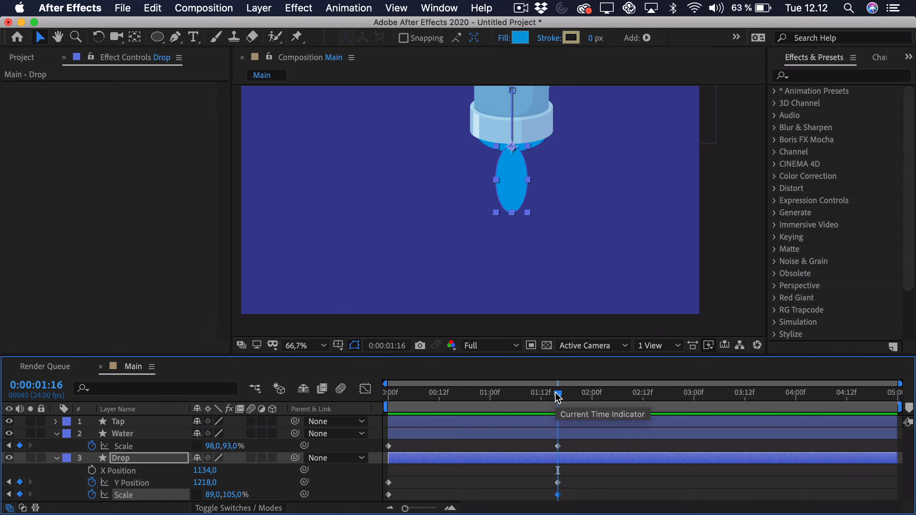
{"action": "key", "text": "super+Right"}
{"action": "key", "text": "super+Right"}
{"action": "key", "text": "super+Right"}
{"action": "key", "text": "super+Right"}
{"action": "key", "text": "super+Right"}
{"action": "key", "text": "super+Right"}
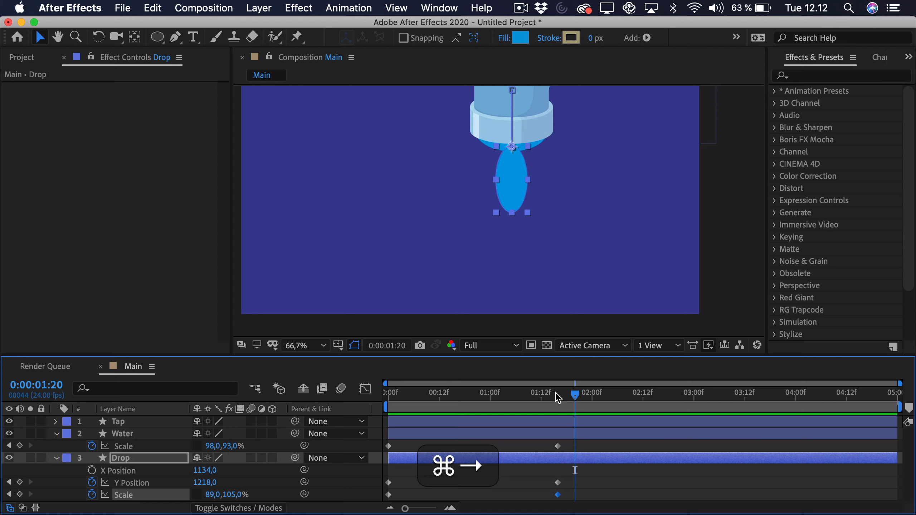
{"action": "key", "text": "super+Right"}
{"action": "key", "text": "super+Right"}
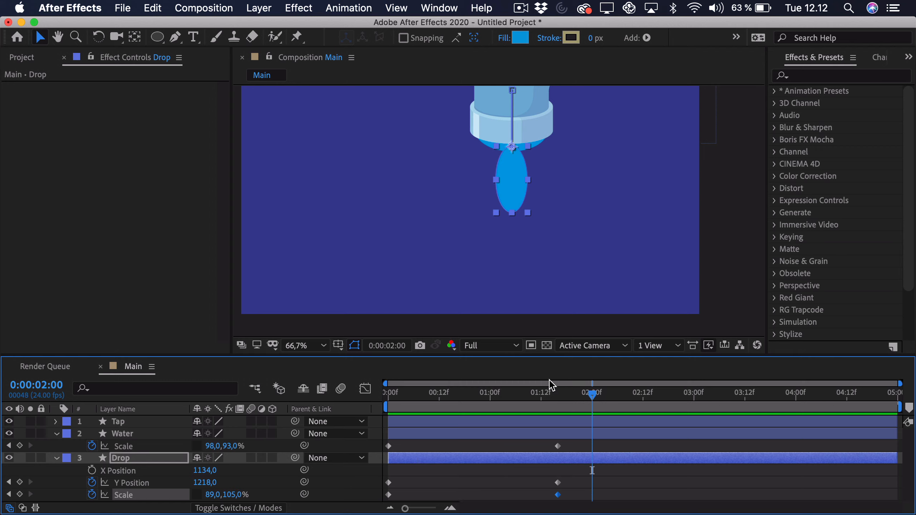
{"action": "key", "text": "space"}
{"action": "left_click_drag", "start_coordinate": [530, 179], "coordinate": [514, 275]}
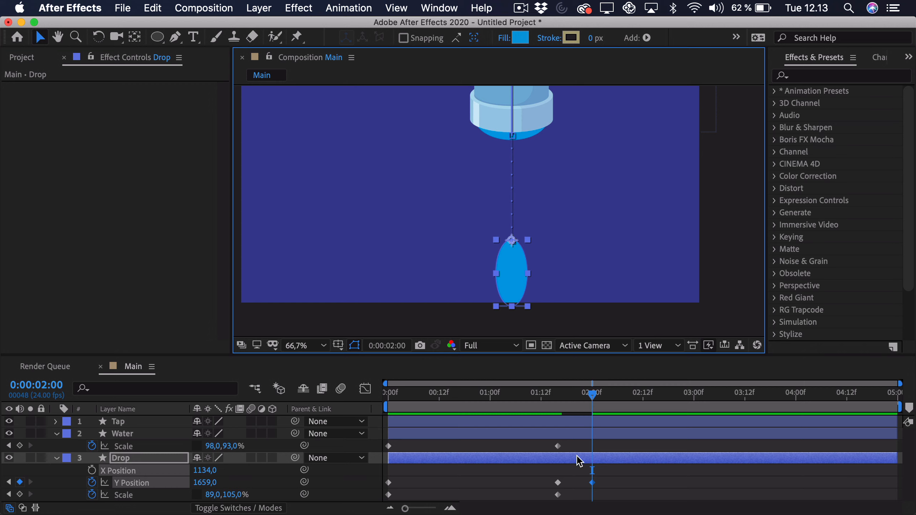
Step: Add a Scale keyframe for Drop at 0:00:02:00 and stretch its scale to 67, 126% at 0:00:01:22
{"action": "left_click_drag", "start_coordinate": [405, 508], "coordinate": [429, 508]}
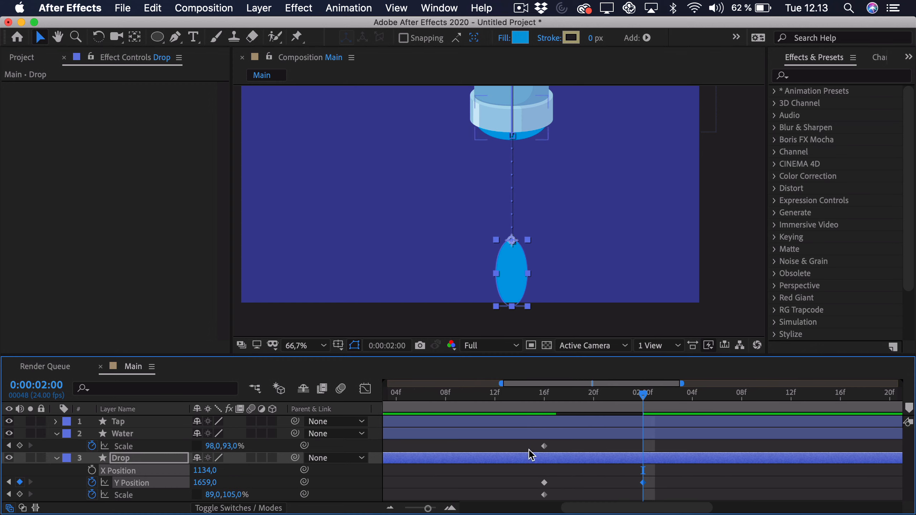
{"action": "left_click", "coordinate": [19, 494]}
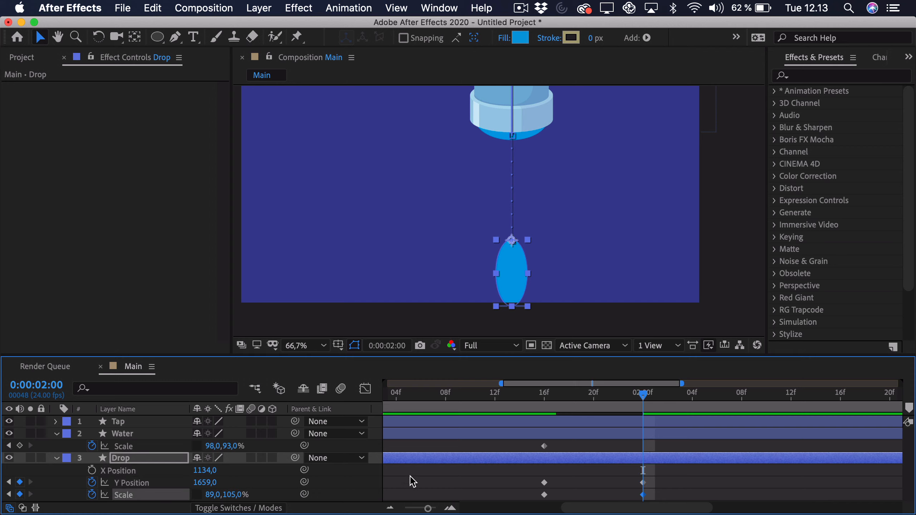
{"action": "key", "text": "super+Left"}
{"action": "key", "text": "super+Left"}
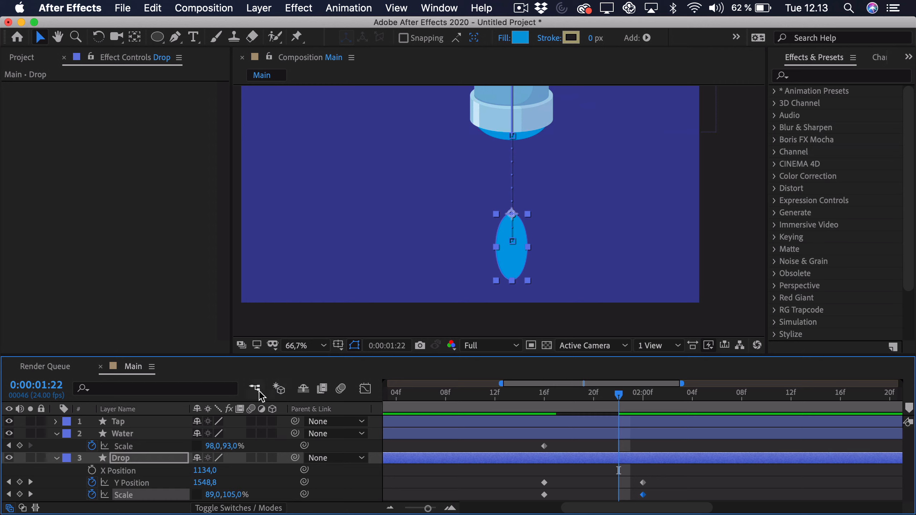
{"action": "left_click_drag", "start_coordinate": [212, 494], "coordinate": [242, 496]}
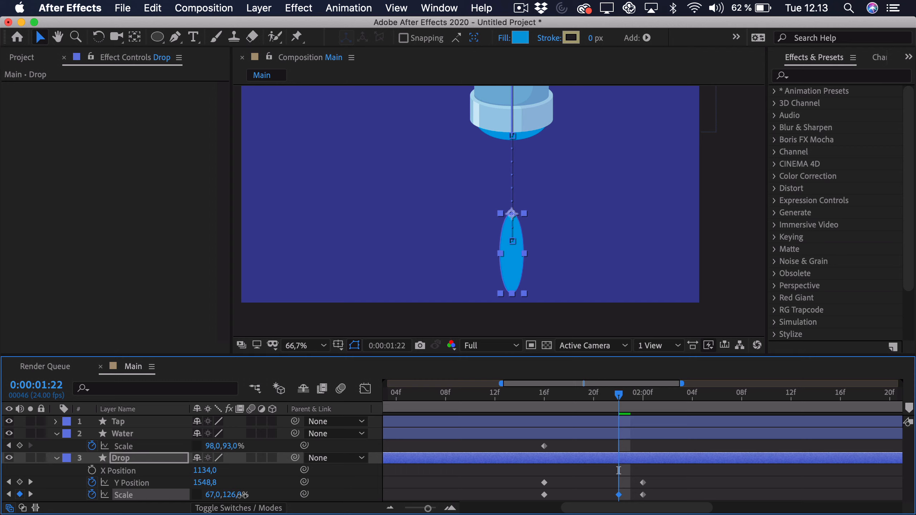
Step: Flatten the Drop to a scale of 272, 46% at 0:00:02:00 and preview the fall
{"action": "left_click", "coordinate": [642, 396]}
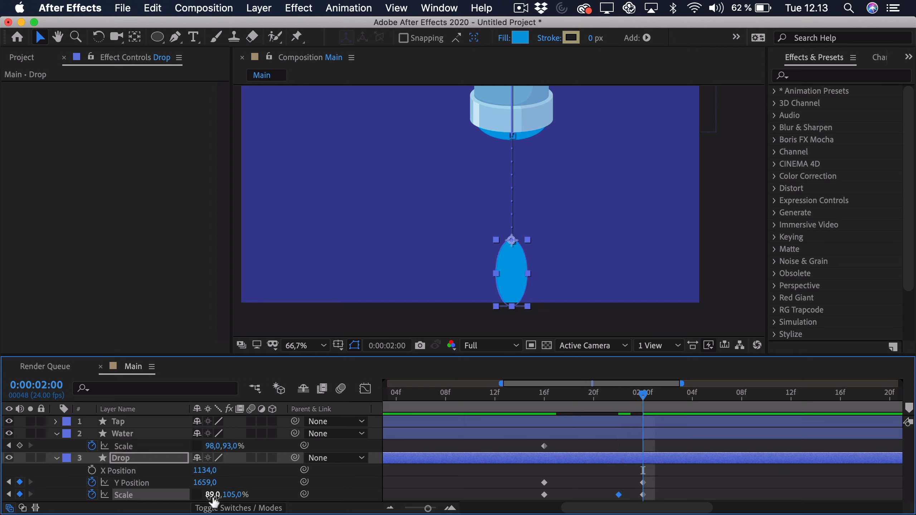
{"action": "mouse_move", "coordinate": [212, 495]}
{"action": "left_mouse_down"}
{"action": "mouse_move", "coordinate": [198, 496]}
{"action": "mouse_move", "coordinate": [274, 492]}
{"action": "mouse_move", "coordinate": [221, 495]}
{"action": "left_mouse_up"}
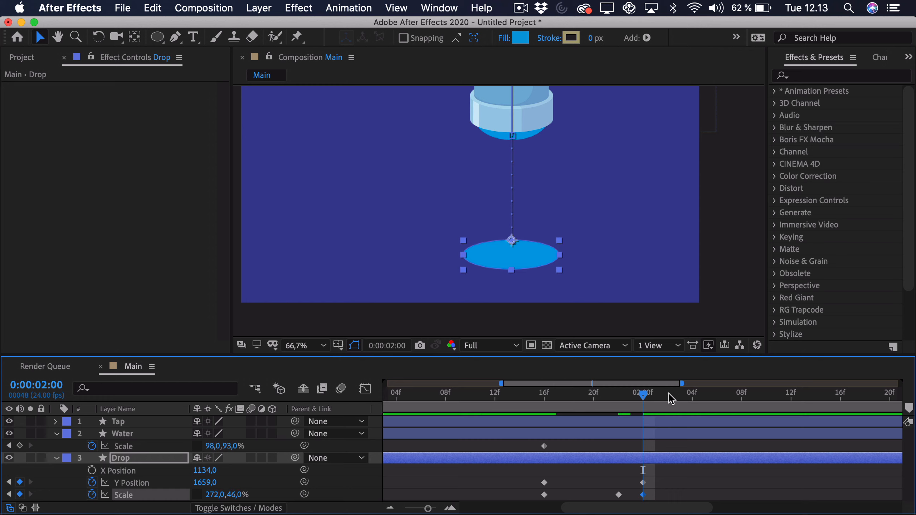
{"action": "left_click_drag", "start_coordinate": [640, 398], "coordinate": [555, 400]}
{"action": "key", "text": "space"}
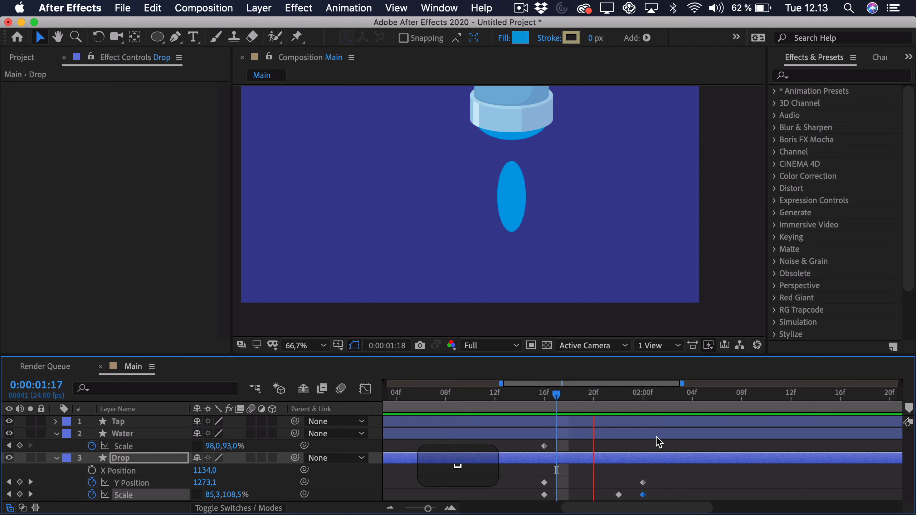
{"action": "left_click", "coordinate": [619, 397]}
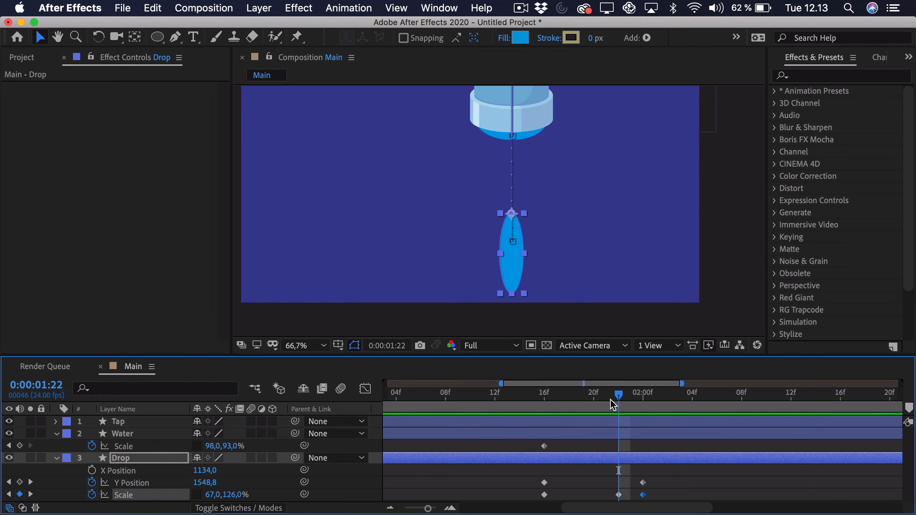
Step: Set the Drop's scale at 0:00:01:16 to about 93, 99% and review the fall up to 0:00:02:00
{"action": "left_click_drag", "start_coordinate": [623, 405], "coordinate": [544, 429]}
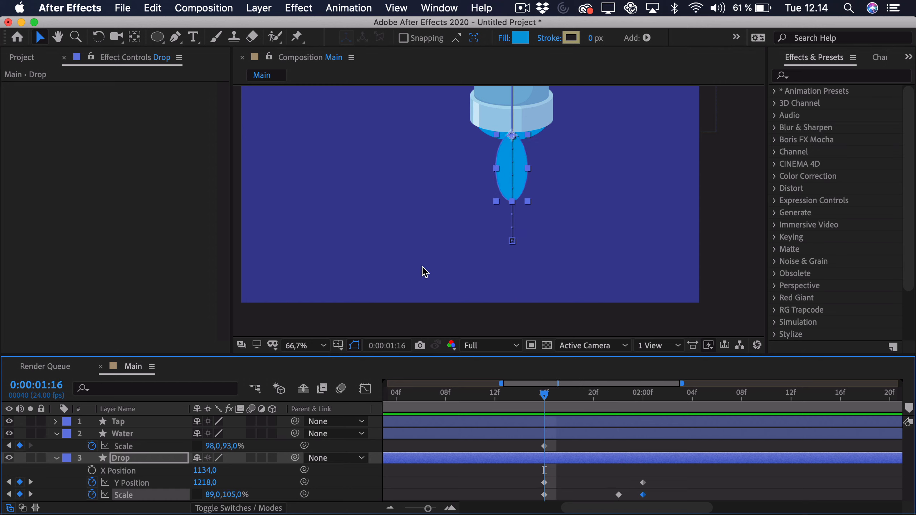
{"action": "mouse_move", "coordinate": [544, 408]}
{"action": "left_mouse_down"}
{"action": "mouse_move", "coordinate": [623, 408]}
{"action": "mouse_move", "coordinate": [544, 411]}
{"action": "left_mouse_up"}
{"action": "left_click_drag", "start_coordinate": [217, 494], "coordinate": [228, 497]}
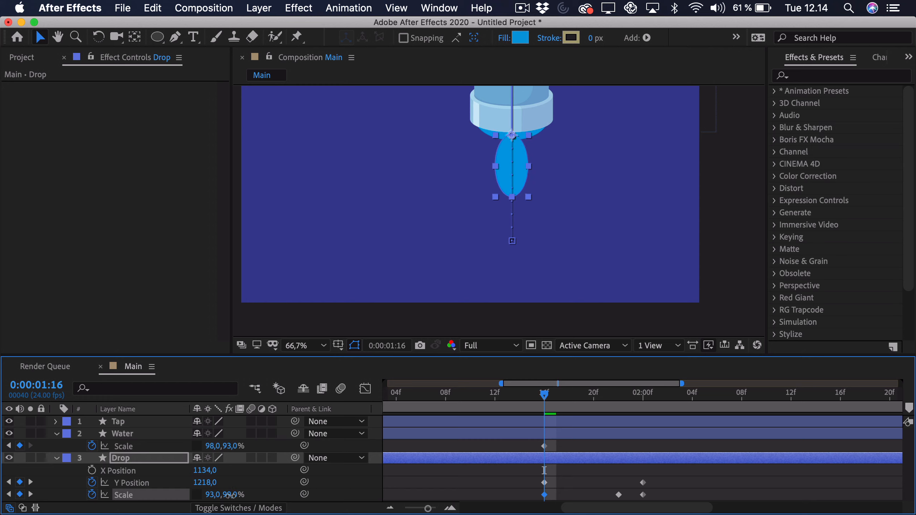
{"action": "left_click_drag", "start_coordinate": [569, 393], "coordinate": [644, 401]}
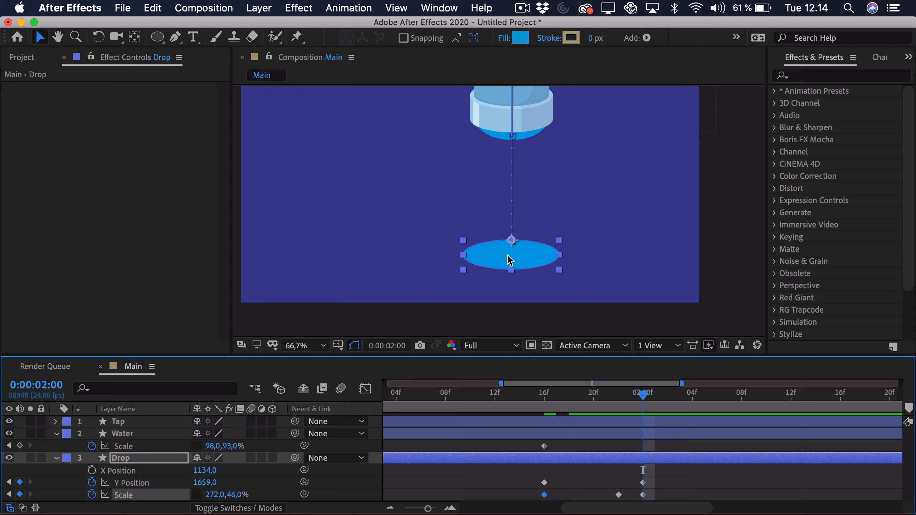
{"action": "mouse_move", "coordinate": [643, 395]}
{"action": "left_mouse_down"}
{"action": "mouse_move", "coordinate": [617, 399]}
{"action": "mouse_move", "coordinate": [633, 399]}
{"action": "left_mouse_up"}
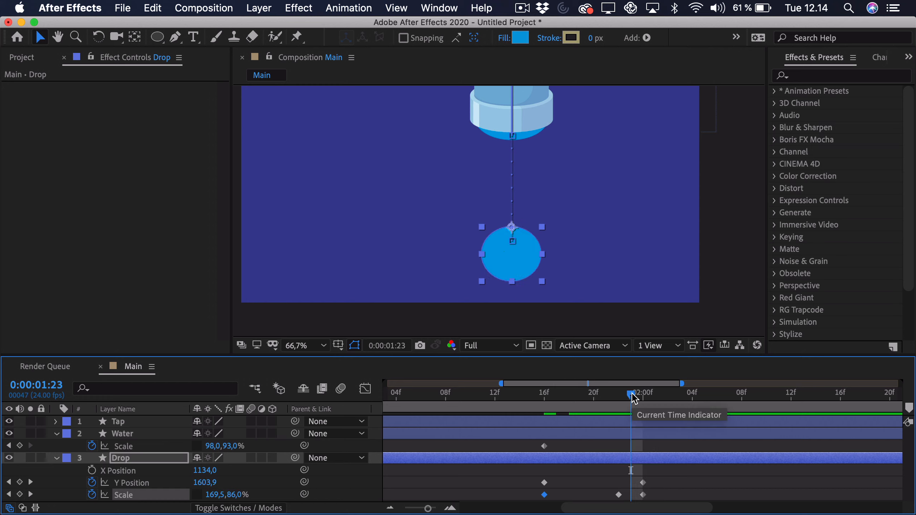
{"action": "left_click_drag", "start_coordinate": [634, 399], "coordinate": [645, 401]}
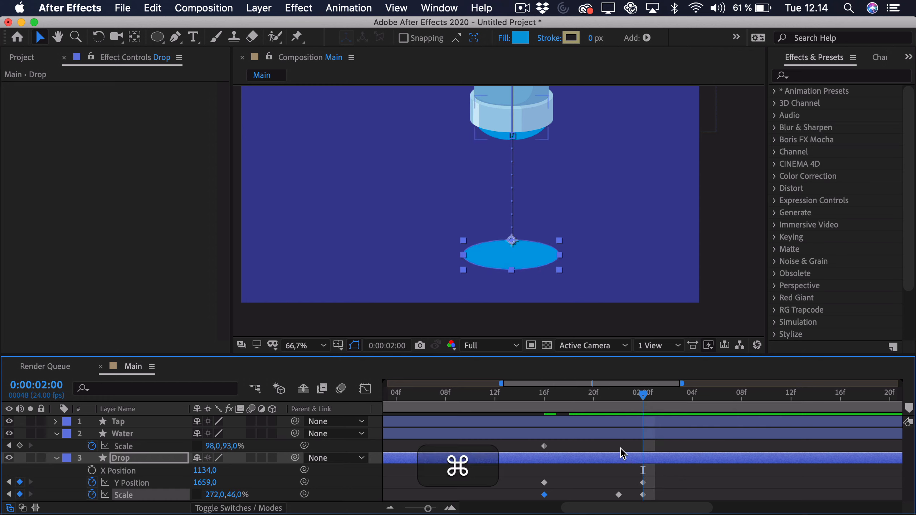
Step: Widen the Drop to a scale of 336, 46% at 0:00:02:08, adding a Scale keyframe there
{"action": "key", "text": "super+Right"}
{"action": "key", "text": "super+Right"}
{"action": "key", "text": "super+Right"}
{"action": "key", "text": "super+Right"}
{"action": "key", "text": "super+Right"}
{"action": "key", "text": "super+Right"}
{"action": "key", "text": "super+Right"}
{"action": "key", "text": "super+Right"}
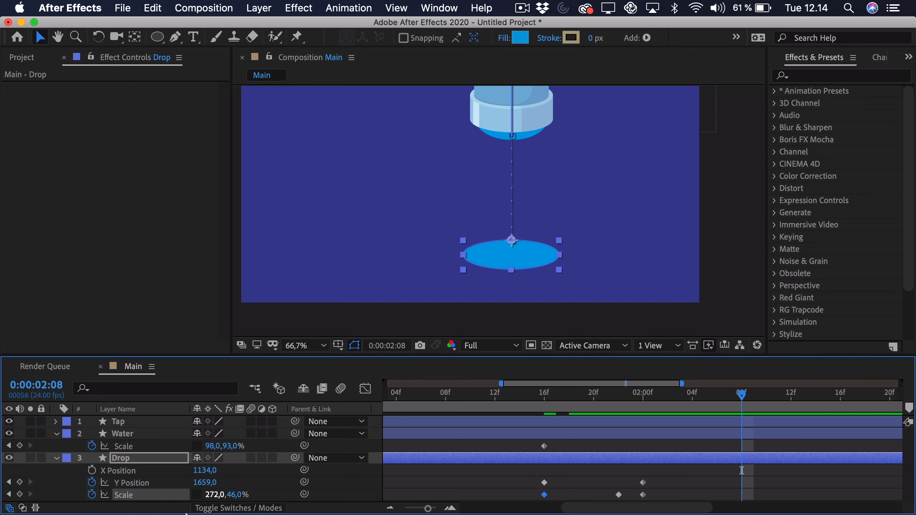
{"action": "left_click_drag", "start_coordinate": [212, 494], "coordinate": [258, 492]}
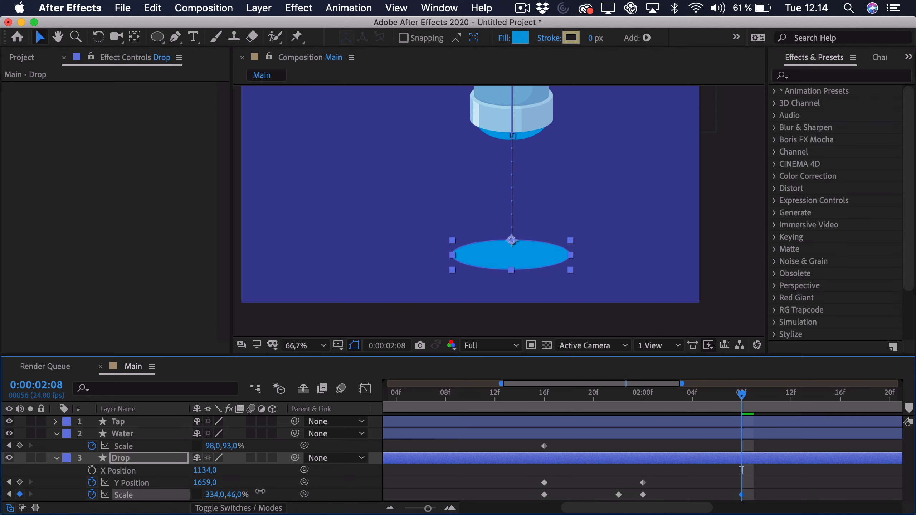
Step: Return to 0:00:00:00 and apply Easy Ease to both of the Water layer's Scale keyframes
{"action": "left_click_drag", "start_coordinate": [427, 509], "coordinate": [407, 508]}
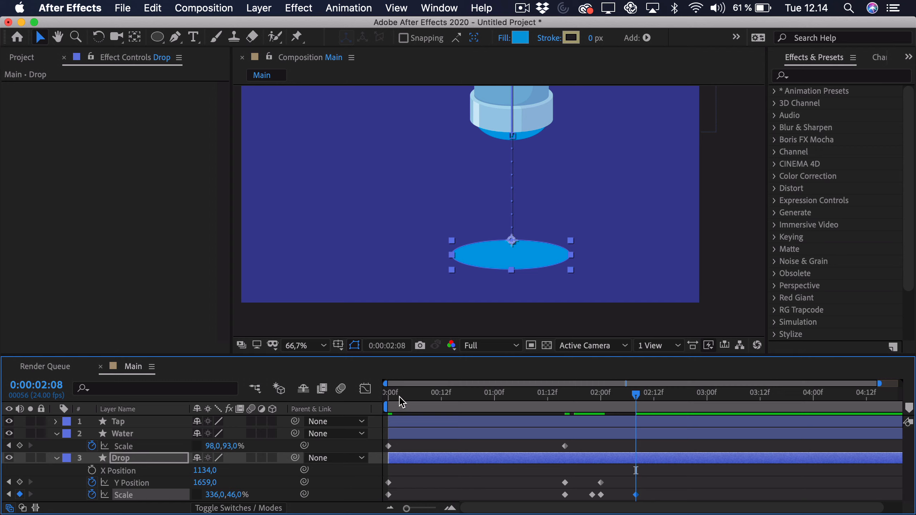
{"action": "left_click_drag", "start_coordinate": [399, 397], "coordinate": [380, 396]}
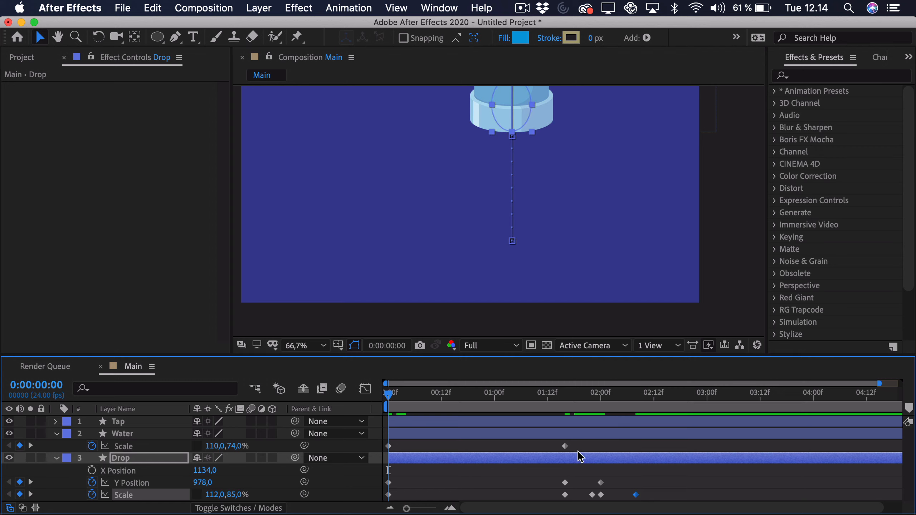
{"action": "left_click", "coordinate": [169, 483]}
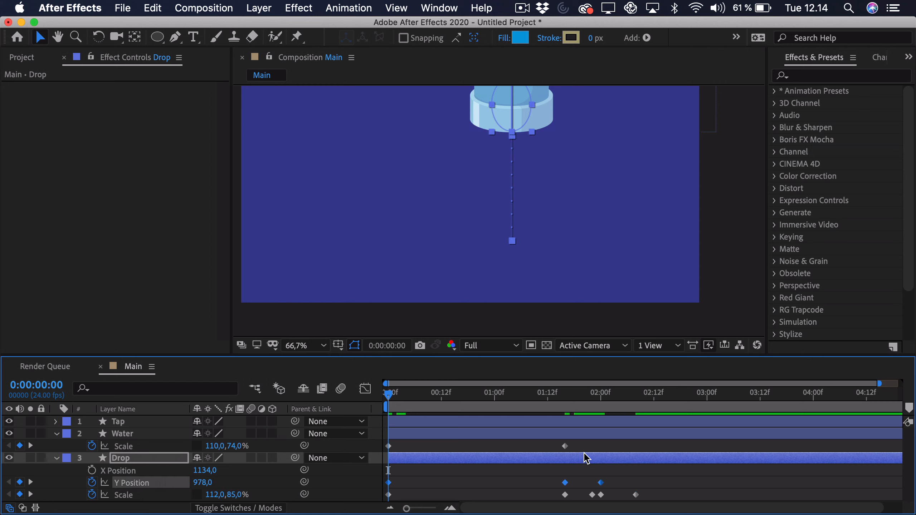
{"action": "left_click_drag", "start_coordinate": [581, 448], "coordinate": [357, 451]}
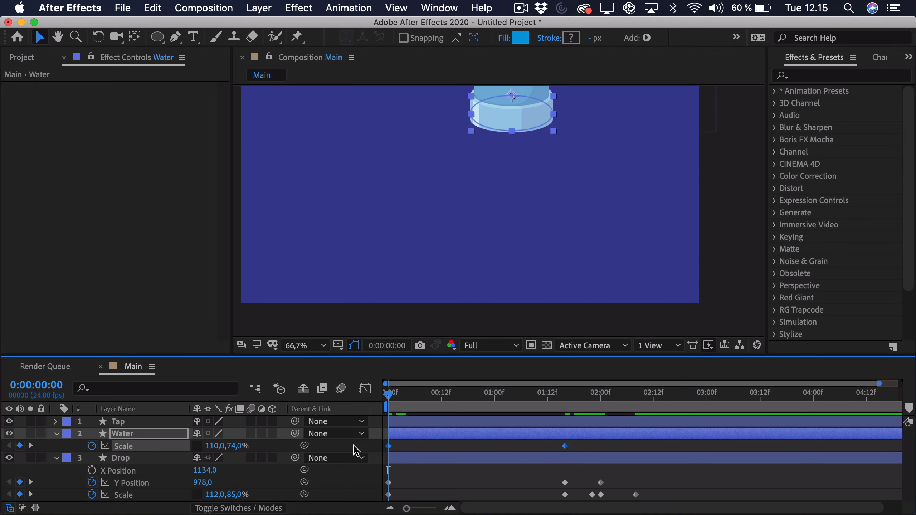
{"action": "key", "text": "F9"}
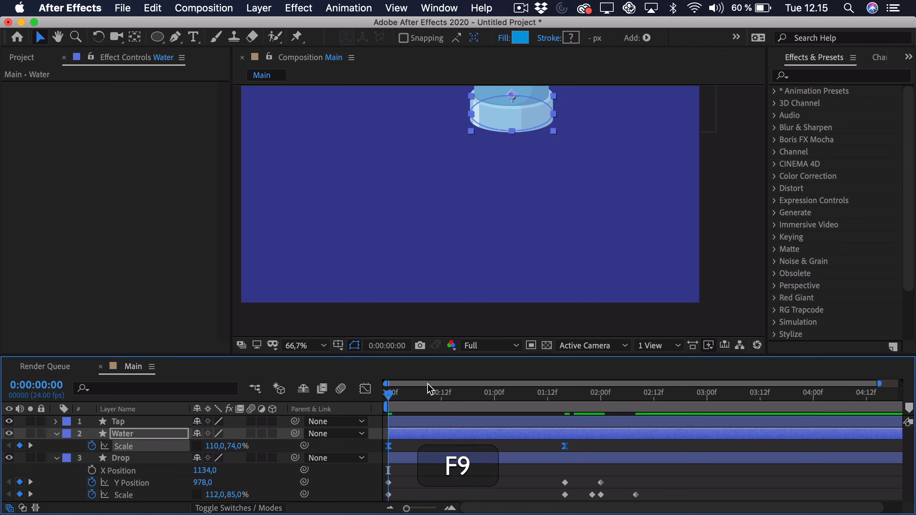
Step: In the Graph Editor, angle the Water's starting Scale handles toward the end values and lengthen the ease handles into 0:00:01:16
{"action": "left_click", "coordinate": [365, 389]}
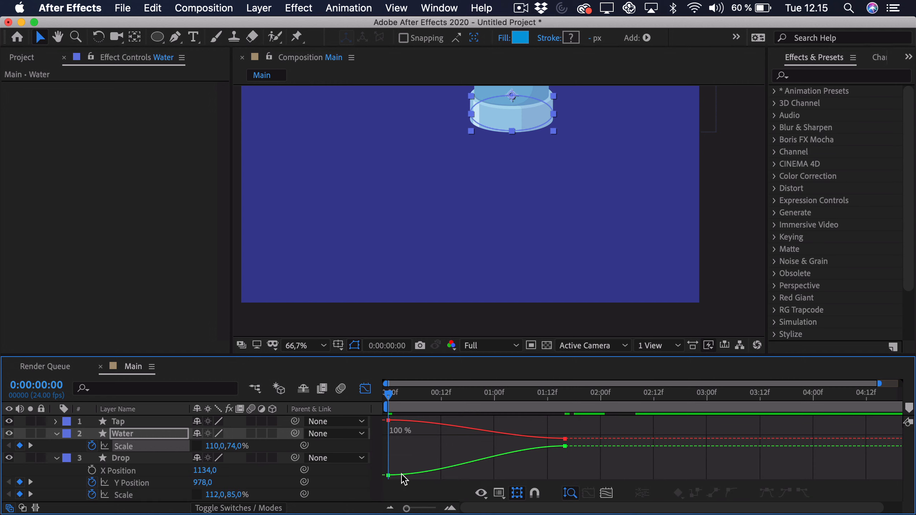
{"action": "left_click_drag", "start_coordinate": [413, 510], "coordinate": [421, 511]}
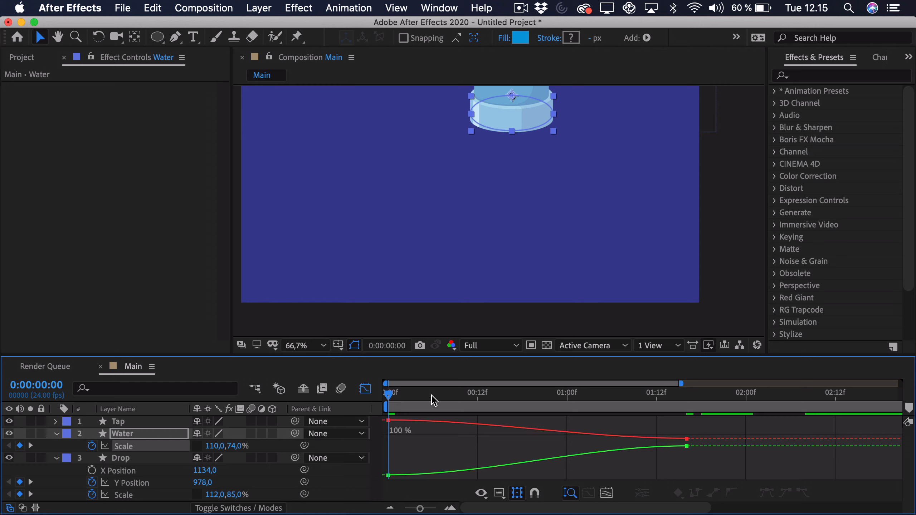
{"action": "left_click", "coordinate": [388, 421]}
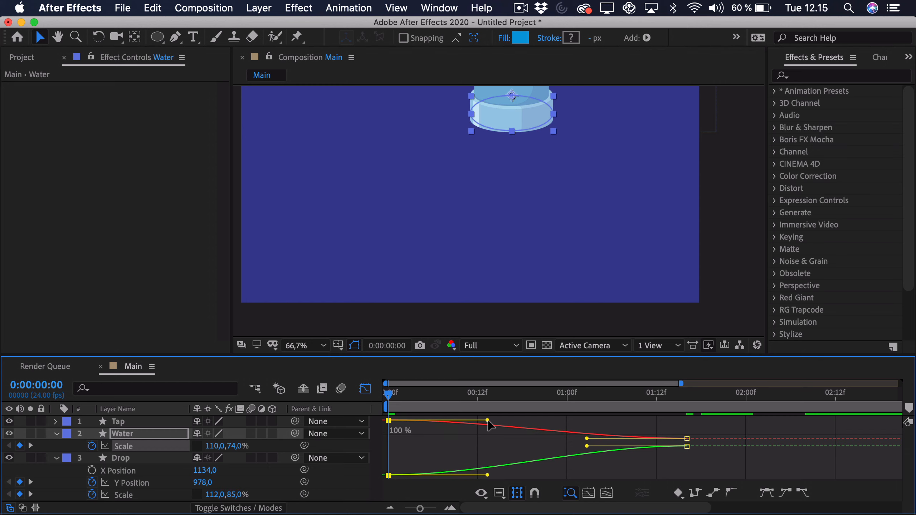
{"action": "left_click_drag", "start_coordinate": [487, 420], "coordinate": [485, 427]}
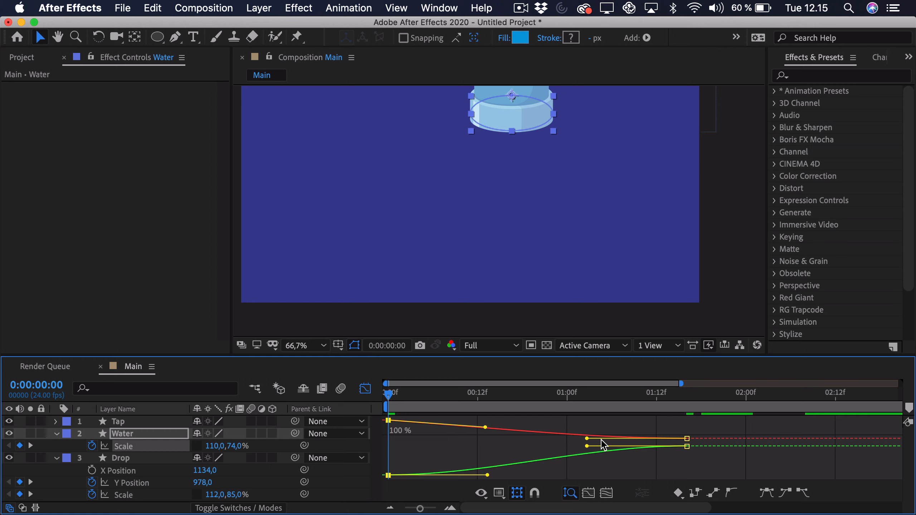
{"action": "left_click_drag", "start_coordinate": [586, 438], "coordinate": [562, 446]}
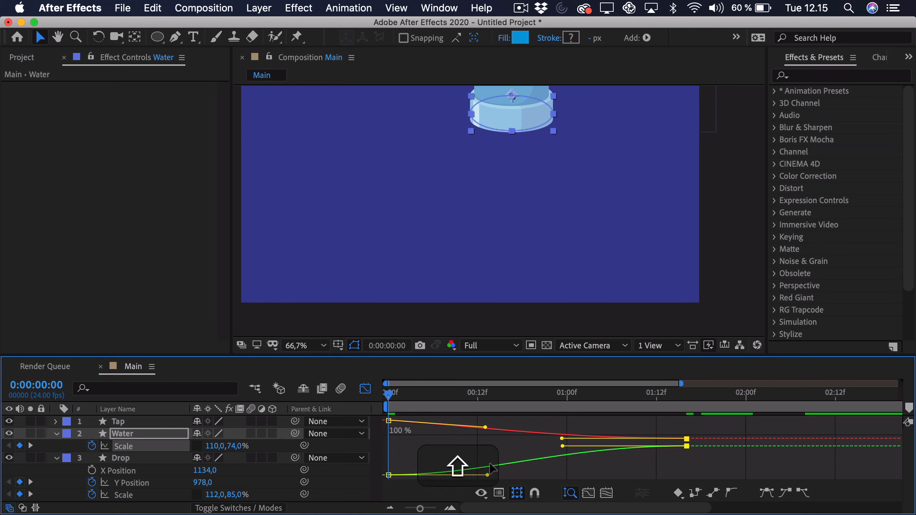
{"action": "left_click_drag", "start_coordinate": [487, 475], "coordinate": [484, 461]}
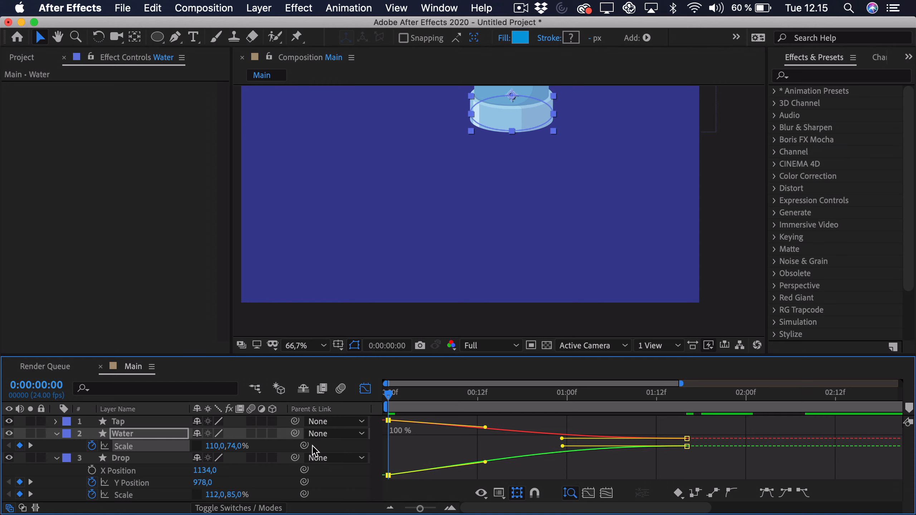
Step: Apply Easy Ease to all of the Drop's Y Position keyframes in the Graph Editor
{"action": "left_click", "coordinate": [151, 483]}
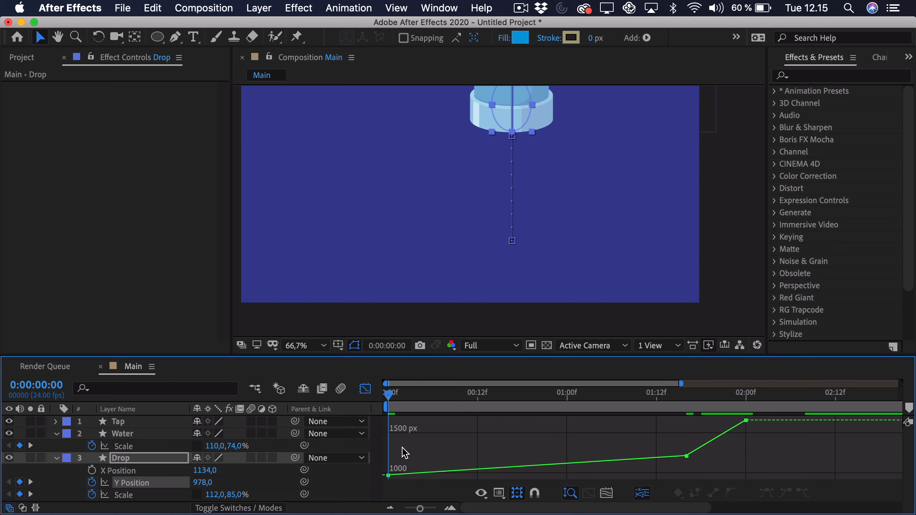
{"action": "left_click_drag", "start_coordinate": [762, 417], "coordinate": [379, 476]}
{"action": "key", "text": "F9"}
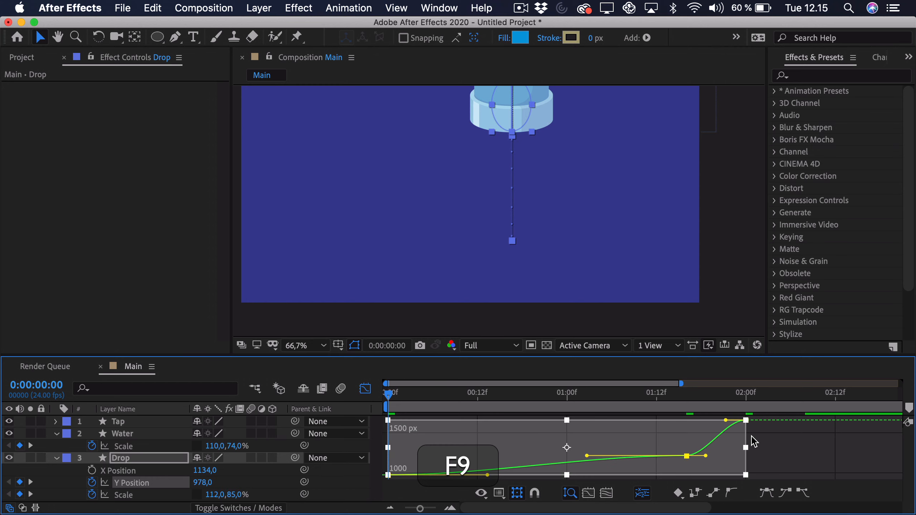
Step: Straighten the Drop's Y Position curve between 0:00:00:00 and 0:00:01:16 by aligning both handles with the slope
{"action": "left_click", "coordinate": [443, 455]}
{"action": "left_click", "coordinate": [388, 476]}
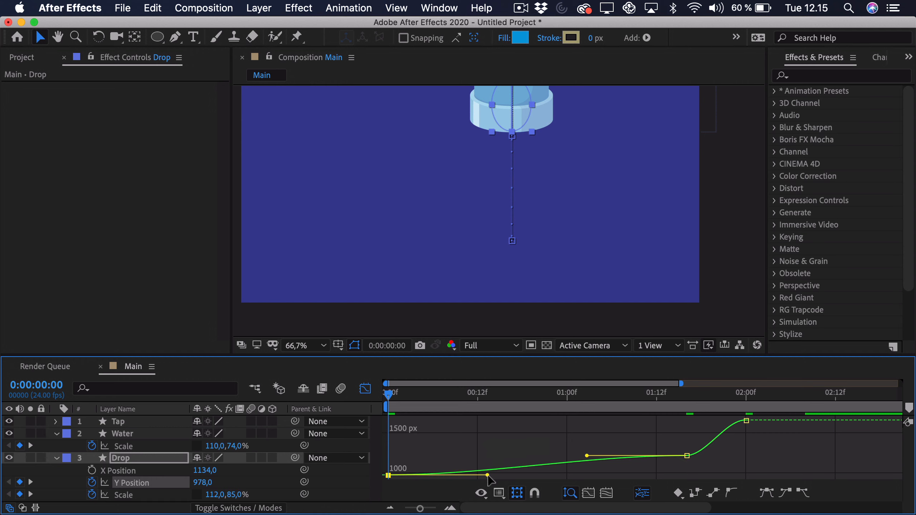
{"action": "mouse_move", "coordinate": [487, 475]}
{"action": "left_mouse_down"}
{"action": "mouse_move", "coordinate": [483, 493]}
{"action": "mouse_move", "coordinate": [485, 467]}
{"action": "left_mouse_up"}
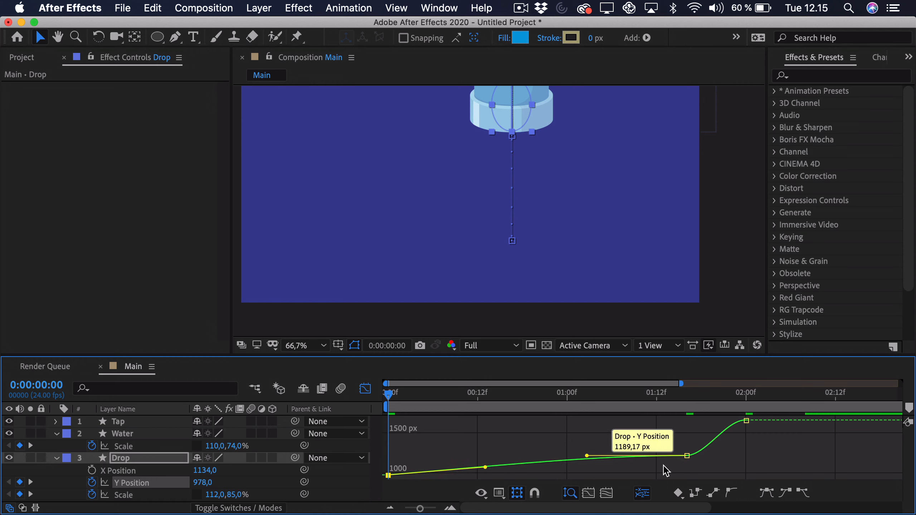
{"action": "left_click", "coordinate": [687, 455]}
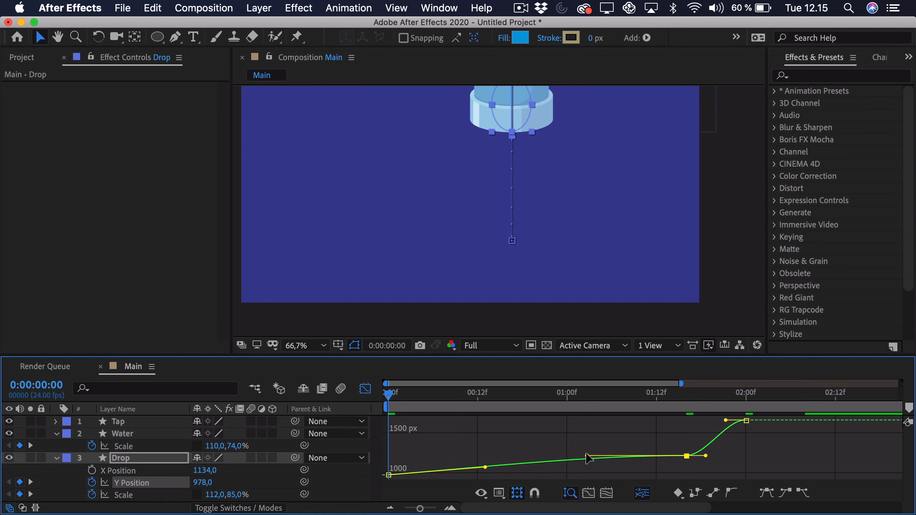
{"action": "left_click_drag", "start_coordinate": [587, 456], "coordinate": [586, 463]}
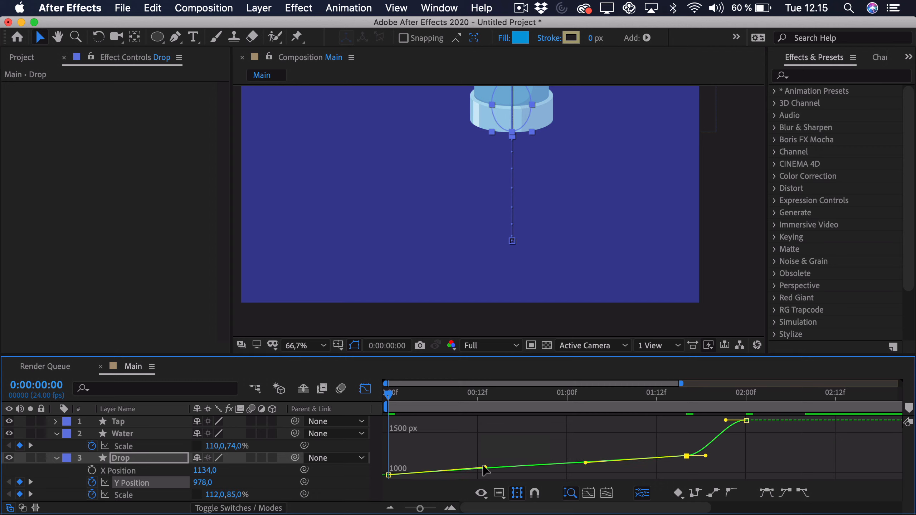
{"action": "left_click", "coordinate": [485, 468]}
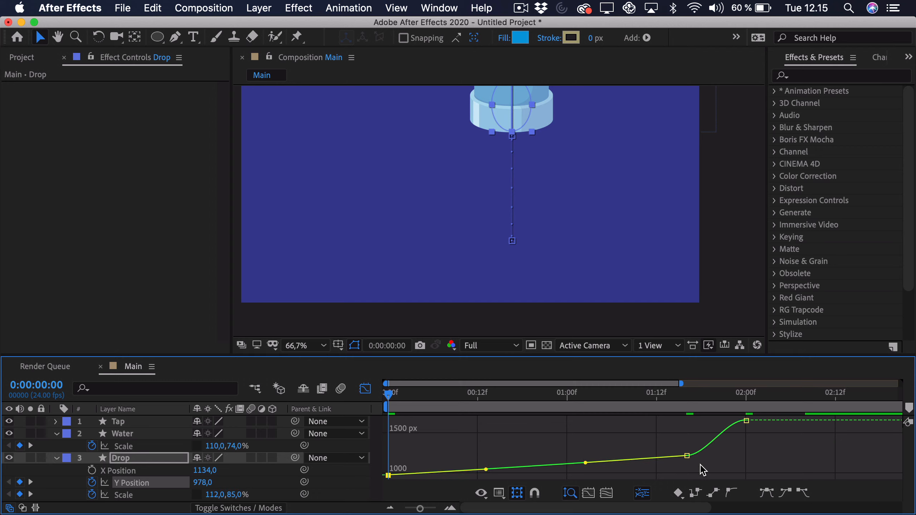
Step: Reshape the Drop's Y Position curve between 0:00:01:16 and 0:00:02:00 to start gently and steepen into an accelerating fall
{"action": "left_click", "coordinate": [686, 456]}
{"action": "left_click_drag", "start_coordinate": [706, 456], "coordinate": [716, 455]}
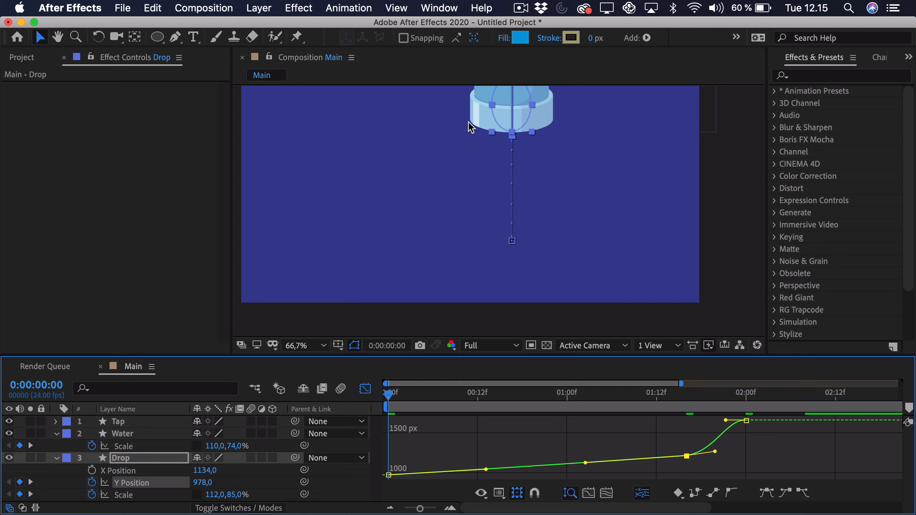
{"action": "left_click_drag", "start_coordinate": [726, 420], "coordinate": [738, 437]}
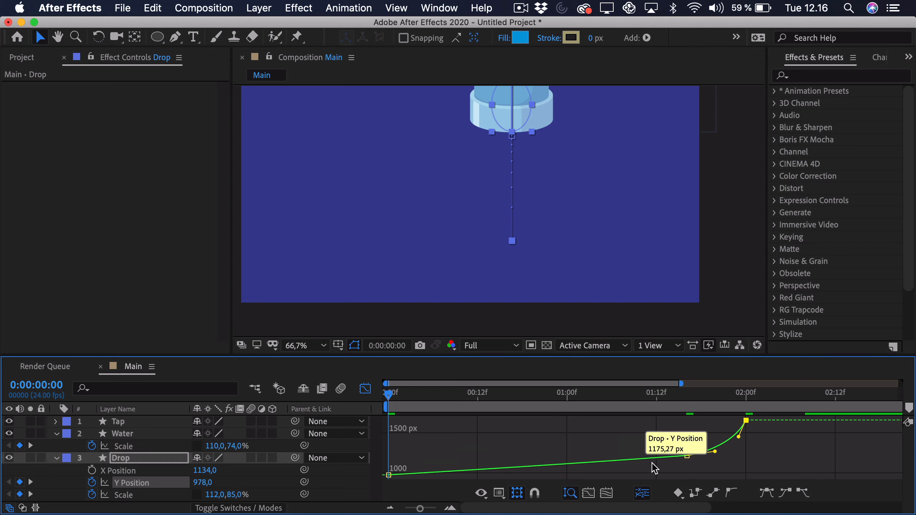
{"action": "left_click", "coordinate": [688, 462]}
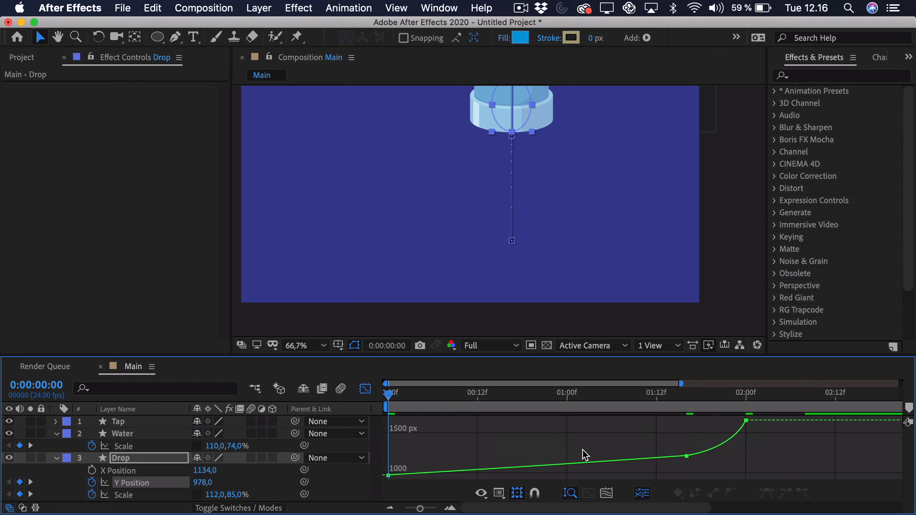
{"action": "left_click", "coordinate": [500, 491]}
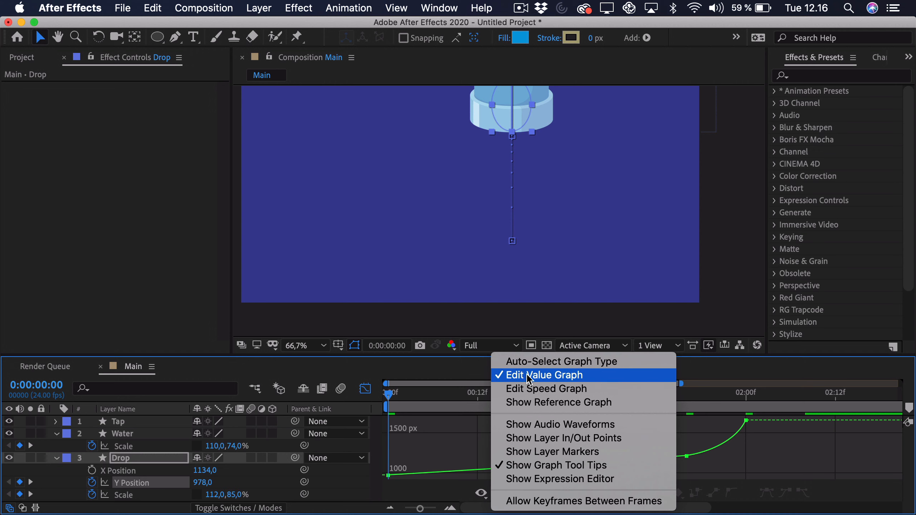
{"action": "left_click", "coordinate": [455, 461]}
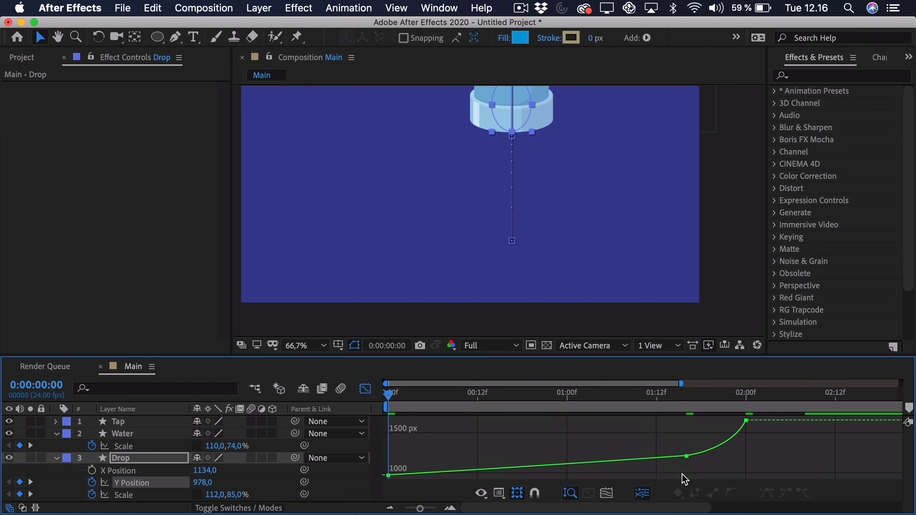
{"action": "left_click", "coordinate": [686, 456]}
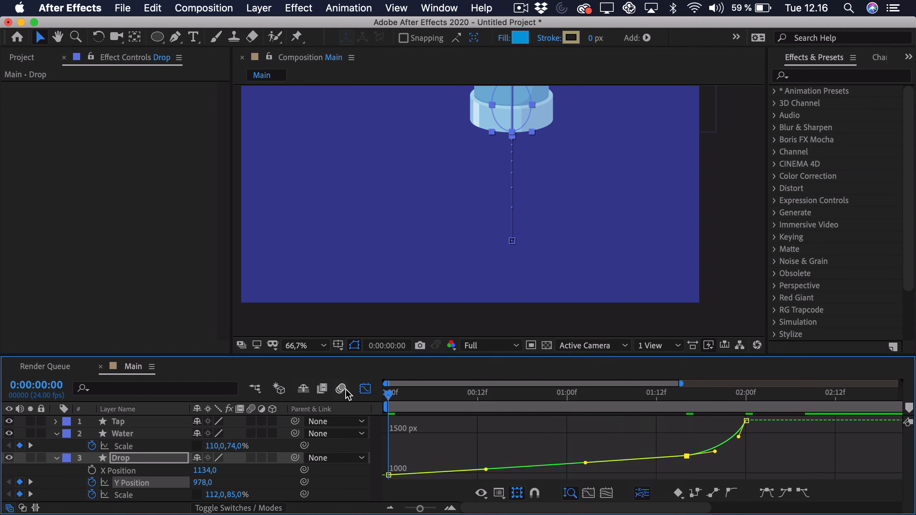
Step: Apply Easy Ease to all of the Drop's Scale keyframes in the Graph Editor
{"action": "left_click", "coordinate": [137, 498]}
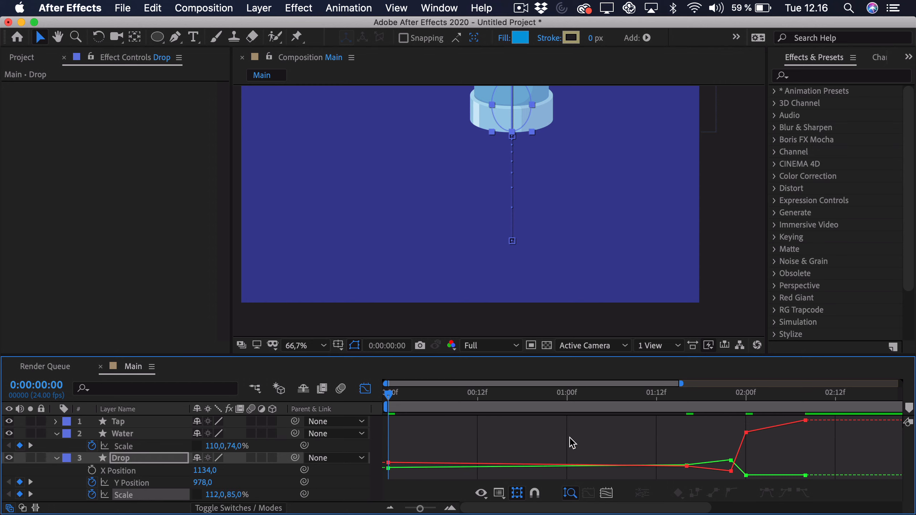
{"action": "left_click_drag", "start_coordinate": [827, 422], "coordinate": [351, 497]}
{"action": "key", "text": "F9"}
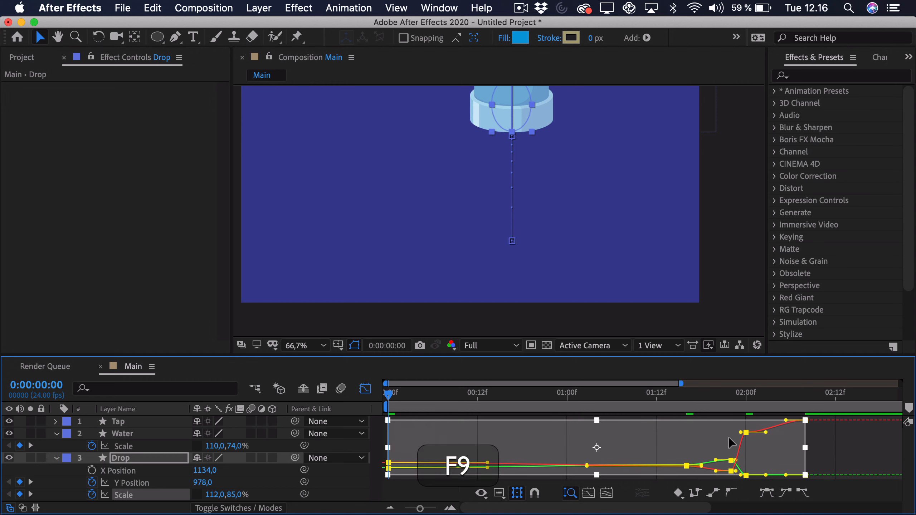
{"action": "left_click", "coordinate": [836, 450]}
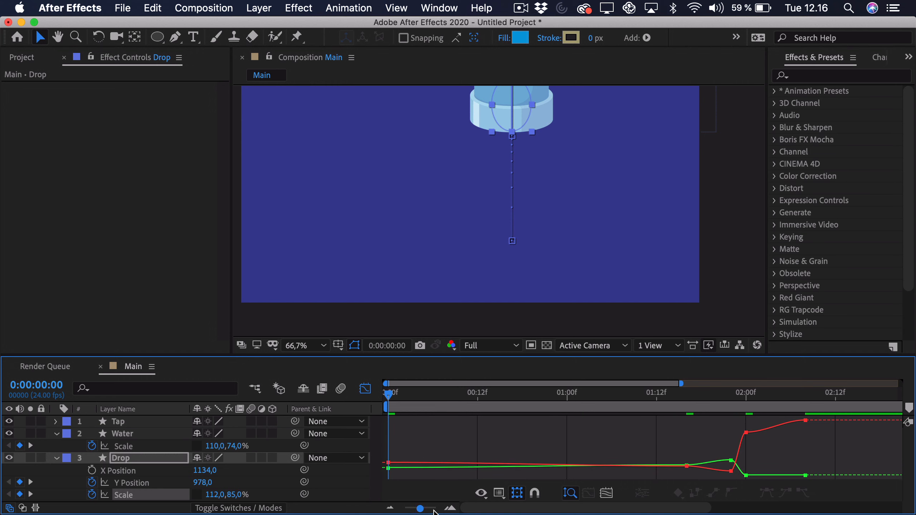
Step: Enlarge the Timeline panel and straighten both of the Drop's Scale curves between 0:00:00:00 and 0:00:01:16 using their handles
{"action": "left_click_drag", "start_coordinate": [414, 355], "coordinate": [400, 267]}
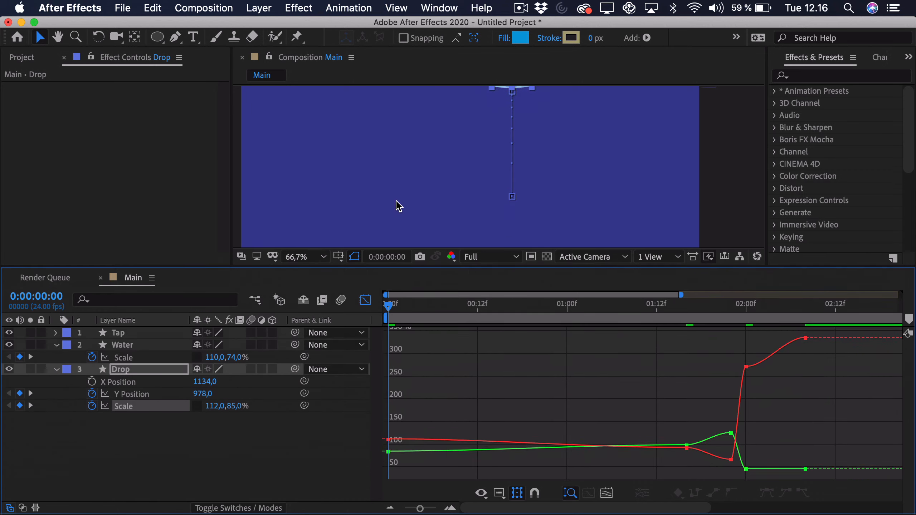
{"action": "mouse_move", "coordinate": [398, 206]}
{"action": "left_mouse_down"}
{"action": "mouse_move", "coordinate": [399, 187]}
{"action": "mouse_move", "coordinate": [399, 207]}
{"action": "left_mouse_up"}
{"action": "left_click_drag", "start_coordinate": [422, 509], "coordinate": [426, 508]}
{"action": "left_click_drag", "start_coordinate": [402, 380], "coordinate": [383, 437]}
{"action": "left_click_drag", "start_coordinate": [527, 412], "coordinate": [528, 429]}
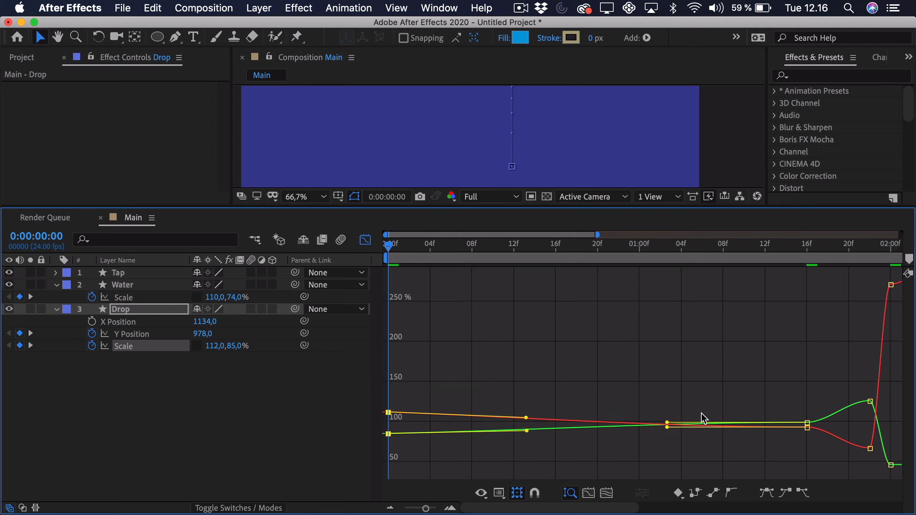
{"action": "left_click", "coordinate": [667, 422]}
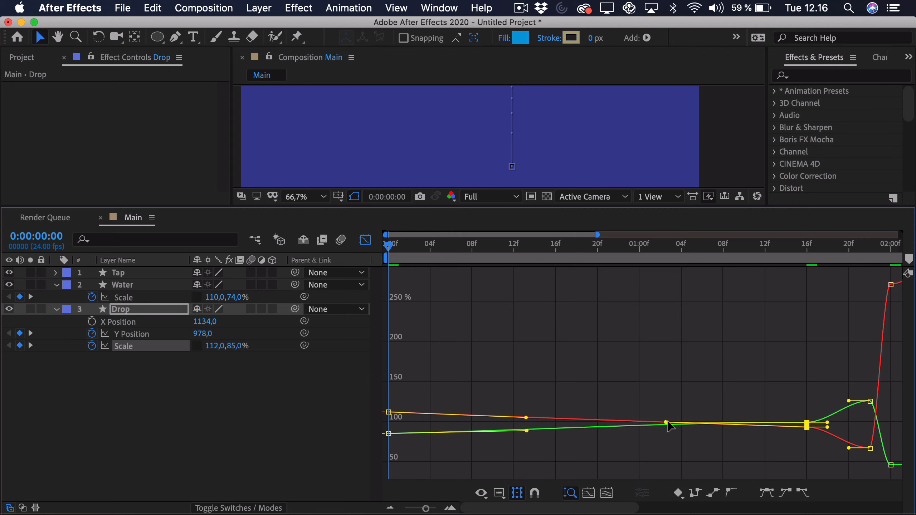
{"action": "mouse_move", "coordinate": [666, 423]}
{"action": "left_mouse_down"}
{"action": "mouse_move", "coordinate": [669, 442]}
{"action": "mouse_move", "coordinate": [663, 414]}
{"action": "mouse_move", "coordinate": [661, 427]}
{"action": "left_mouse_up"}
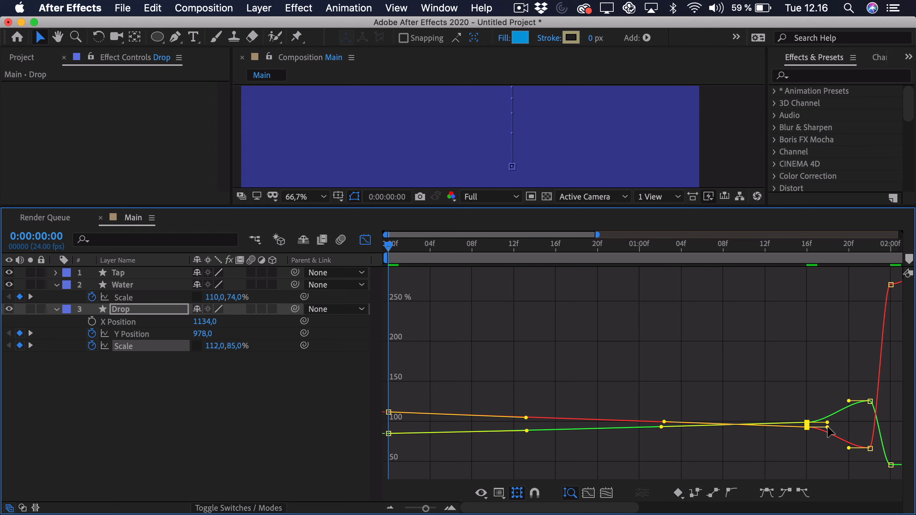
Step: Lengthen the Drop's Scale ease handles between 0:00:01:16 and 0:00:01:22 on both curves, keeping them horizontal
{"action": "left_click_drag", "start_coordinate": [525, 506], "coordinate": [600, 505]}
{"action": "left_click_drag", "start_coordinate": [620, 433], "coordinate": [634, 414]}
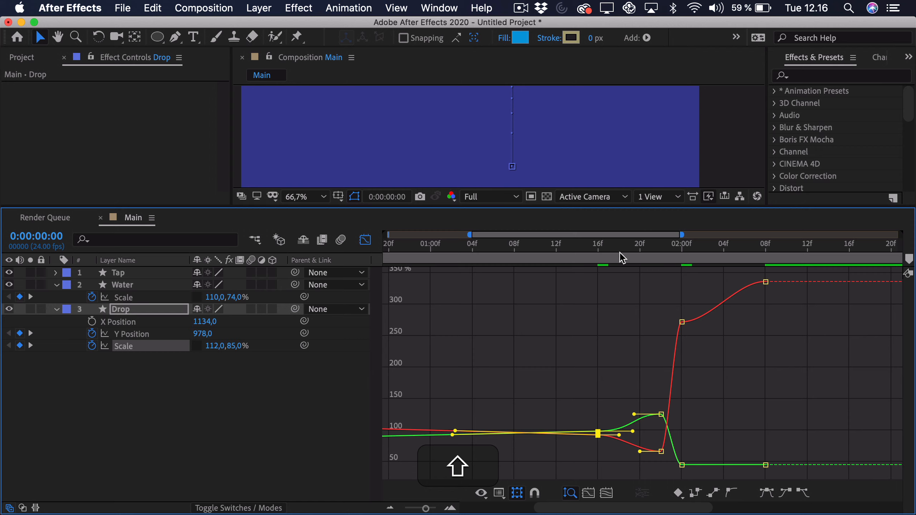
{"action": "left_click_drag", "start_coordinate": [619, 435], "coordinate": [634, 452]}
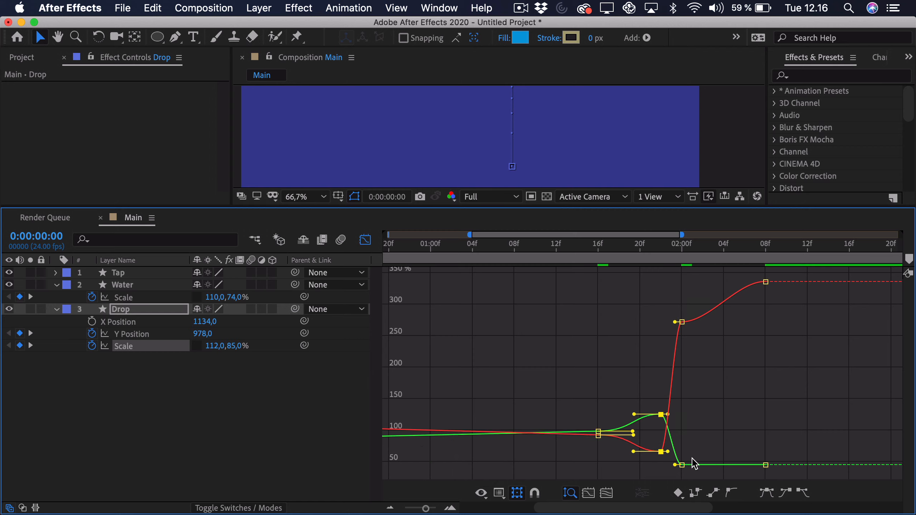
Step: Lengthen the Drop's Scale ease handles between 0:00:01:22 and 0:00:02:00, keeping them horizontal
{"action": "left_click", "coordinate": [684, 468]}
{"action": "left_click", "coordinate": [682, 465]}
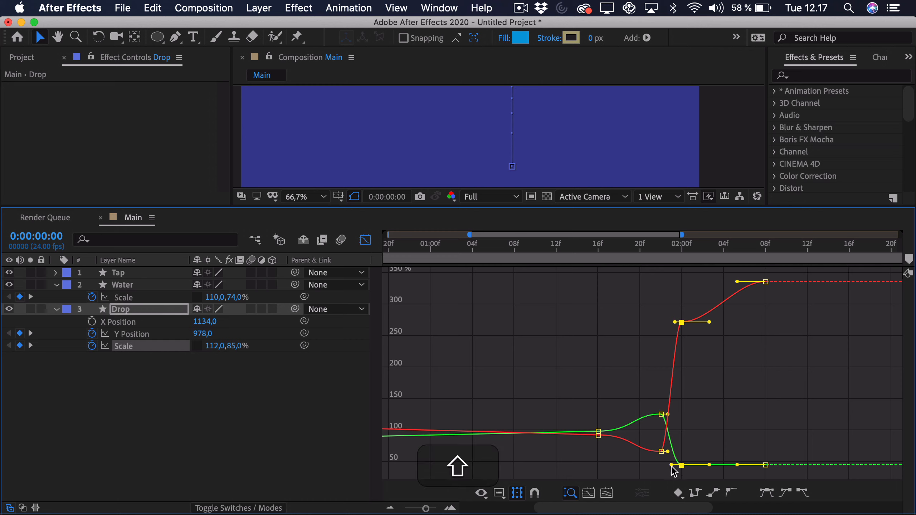
{"action": "left_click", "coordinate": [667, 416]}
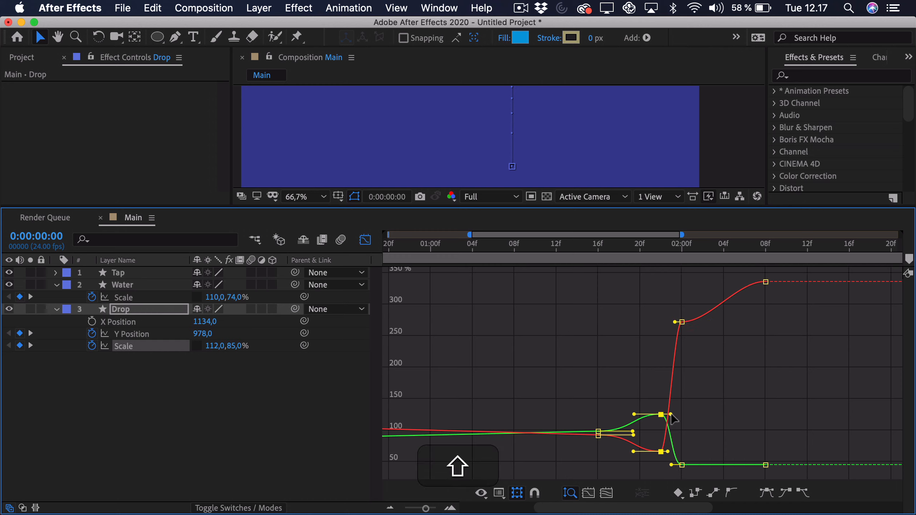
{"action": "left_click", "coordinate": [661, 255]}
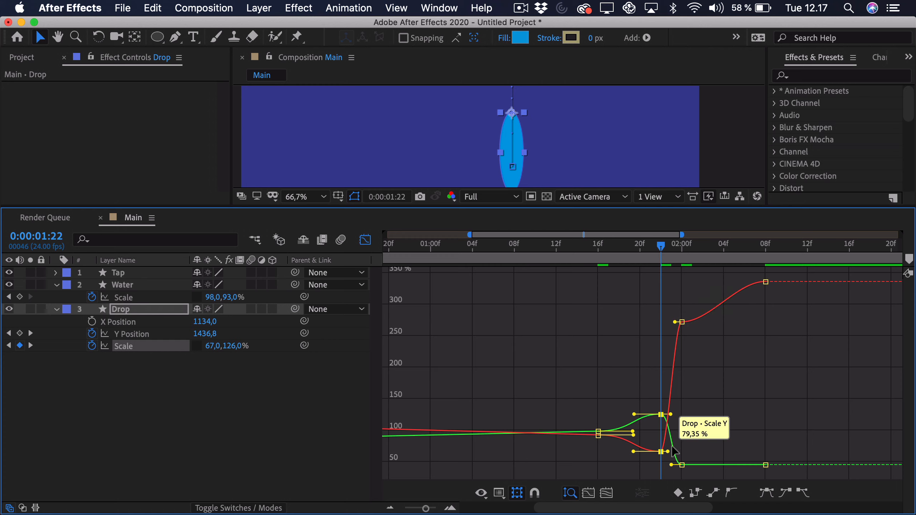
{"action": "key", "text": "shift"}
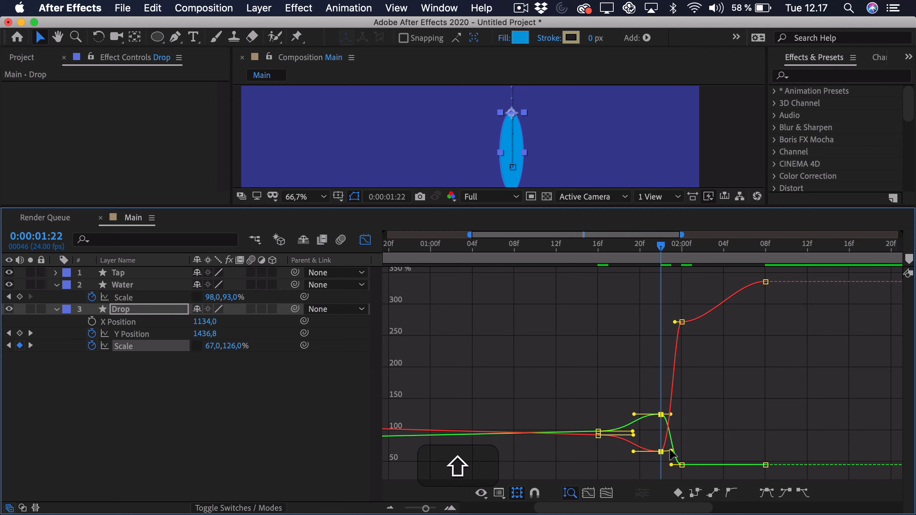
Step: Smooth the Drop's Scale X curve through 0:00:02:00 by tilting both handles there along its rise and lengthening the horizontal ease-in handle at 0:00:02:08
{"action": "left_click", "coordinate": [680, 322]}
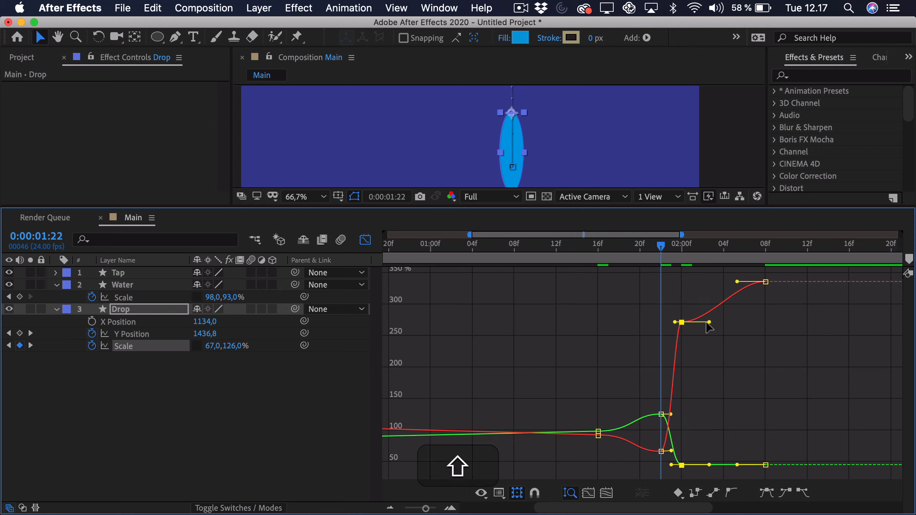
{"action": "left_click_drag", "start_coordinate": [707, 324], "coordinate": [717, 281]}
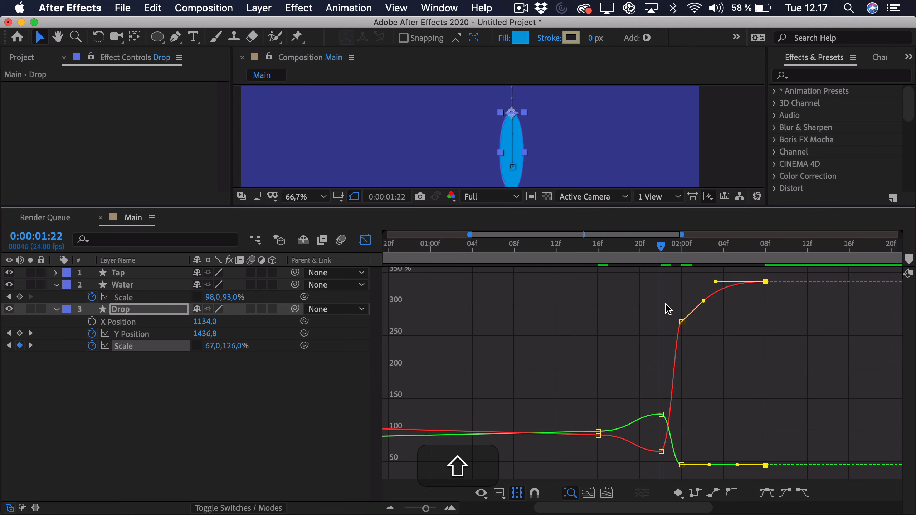
{"action": "left_click", "coordinate": [682, 322]}
{"action": "left_click_drag", "start_coordinate": [673, 320], "coordinate": [665, 337]}
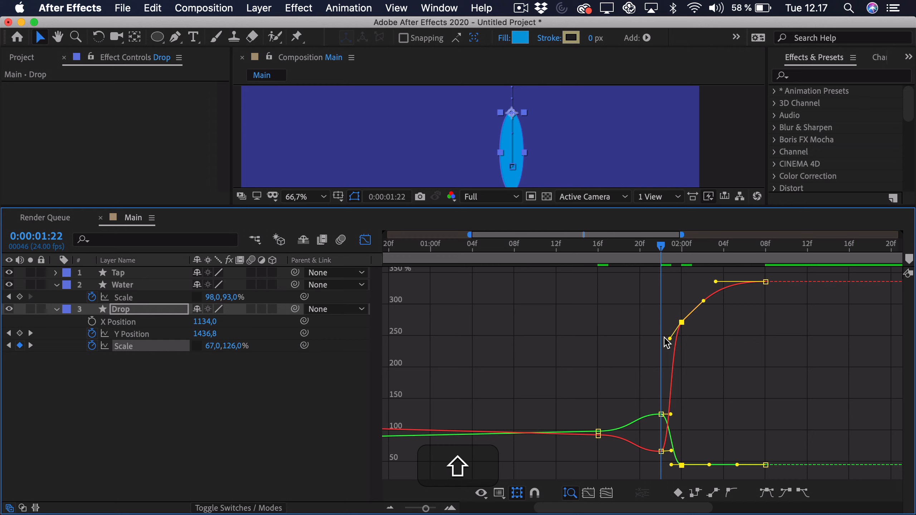
Step: Reduce the Timeline panel's height, show the full time range and frame the whole tap in the composition view
{"action": "left_click_drag", "start_coordinate": [425, 509], "coordinate": [421, 508]}
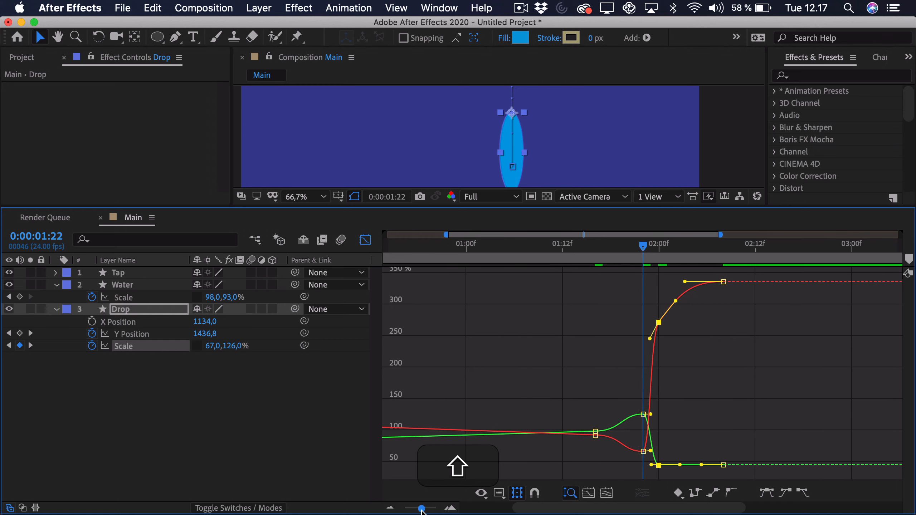
{"action": "left_click_drag", "start_coordinate": [346, 206], "coordinate": [360, 338]}
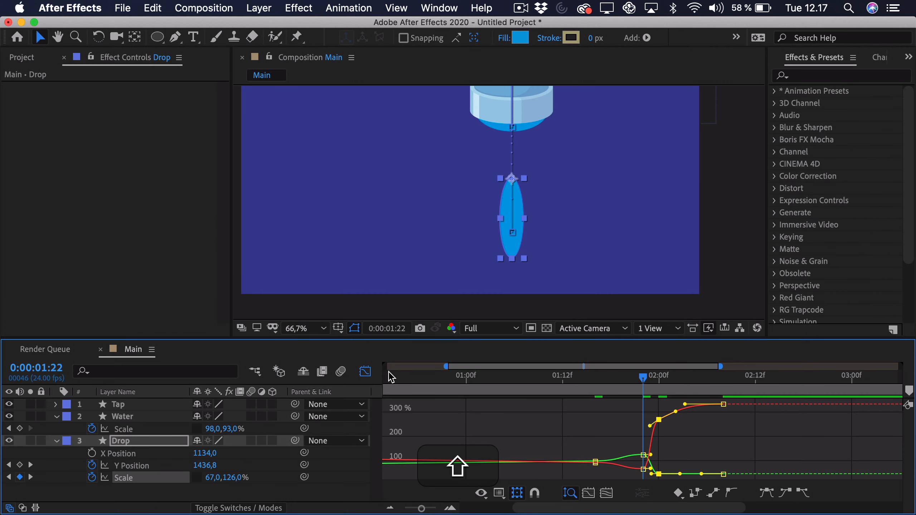
{"action": "left_click_drag", "start_coordinate": [428, 509], "coordinate": [406, 509]}
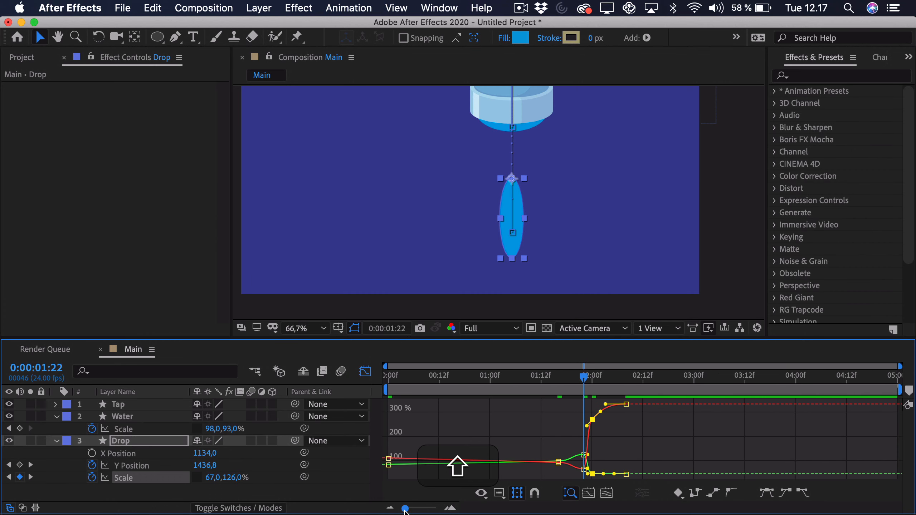
{"action": "key", "text": "space"}
{"action": "left_click_drag", "start_coordinate": [415, 205], "coordinate": [410, 286]}
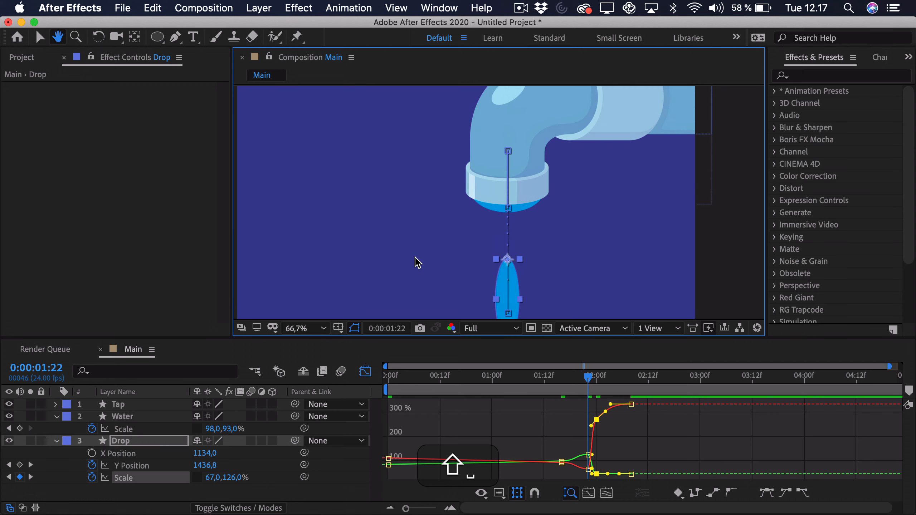
{"action": "scroll", "coordinate": [415, 262], "scroll_direction": "down", "scroll_amount": 2}
{"action": "key", "text": "space"}
{"action": "left_click_drag", "start_coordinate": [539, 212], "coordinate": [556, 214]}
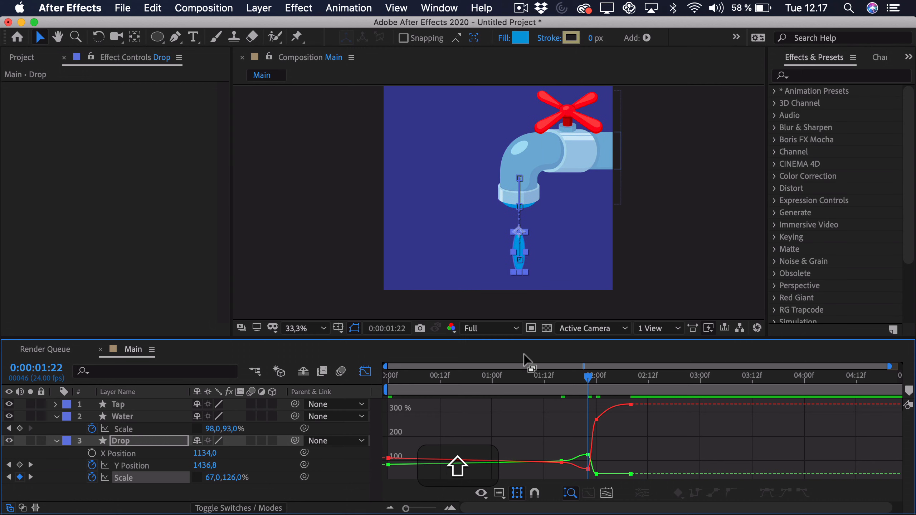
Step: Play the drop animation twice from 0:00:00:00 to check the scale easing
{"action": "left_click", "coordinate": [526, 359]}
{"action": "left_click_drag", "start_coordinate": [523, 379], "coordinate": [388, 393]}
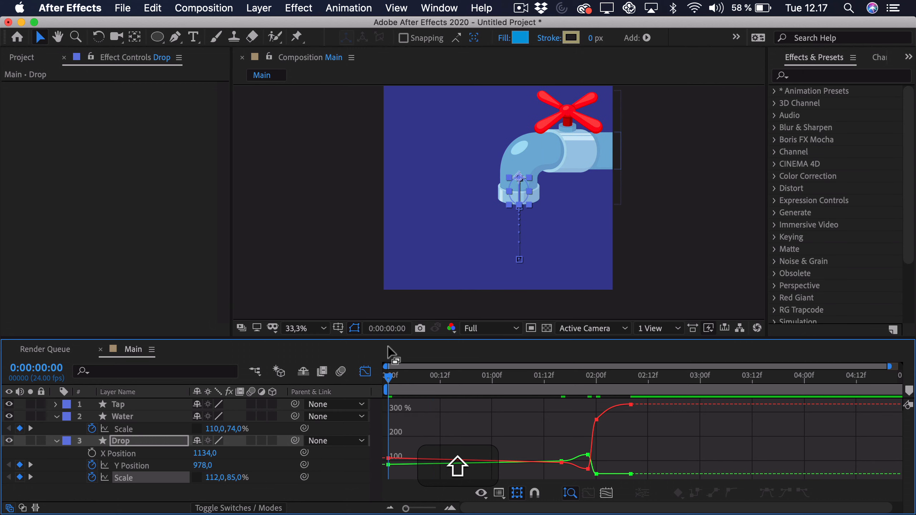
{"action": "key", "text": "space"}
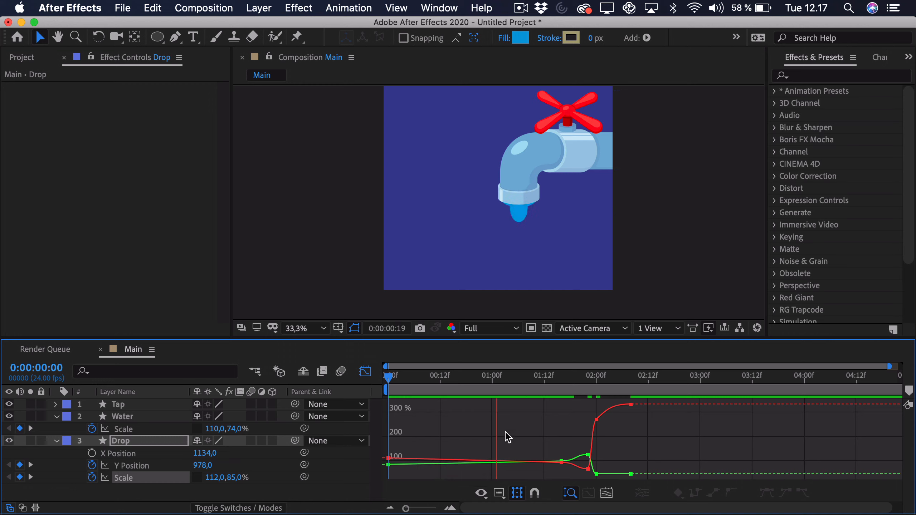
{"action": "key", "text": "space"}
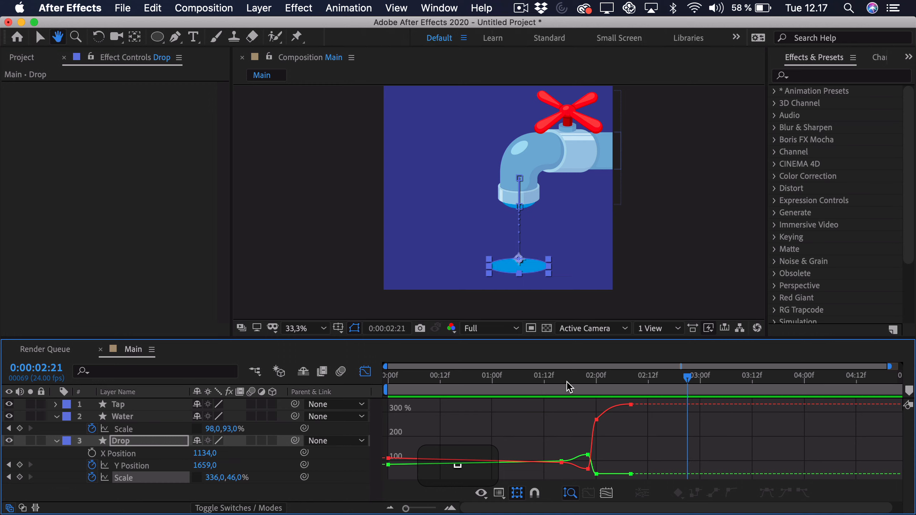
{"action": "left_click", "coordinate": [580, 383]}
{"action": "left_click_drag", "start_coordinate": [580, 383], "coordinate": [390, 427]}
{"action": "key", "text": "space"}
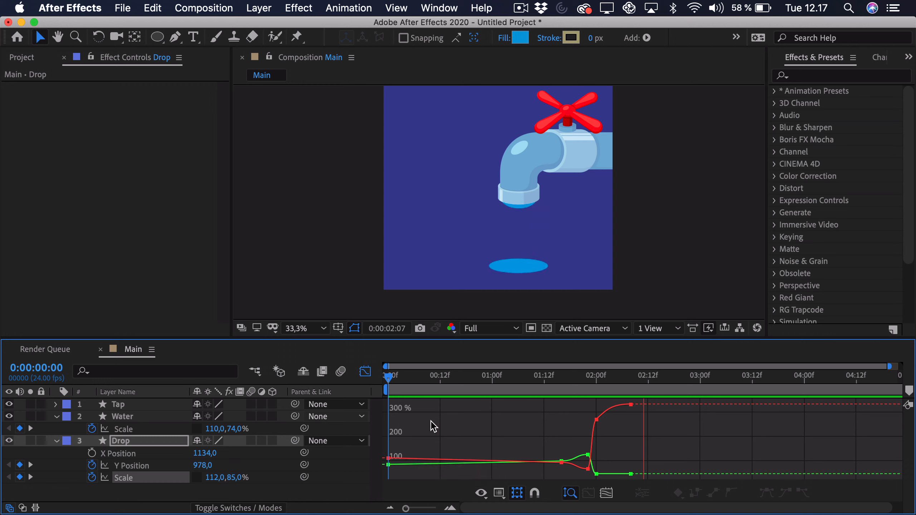
{"action": "key", "text": "space"}
Step: Leave the Graph Editor and compare the Drop's shape up close at 0:00:01:22 and 0:00:02:00
{"action": "left_click_drag", "start_coordinate": [597, 377], "coordinate": [588, 377]}
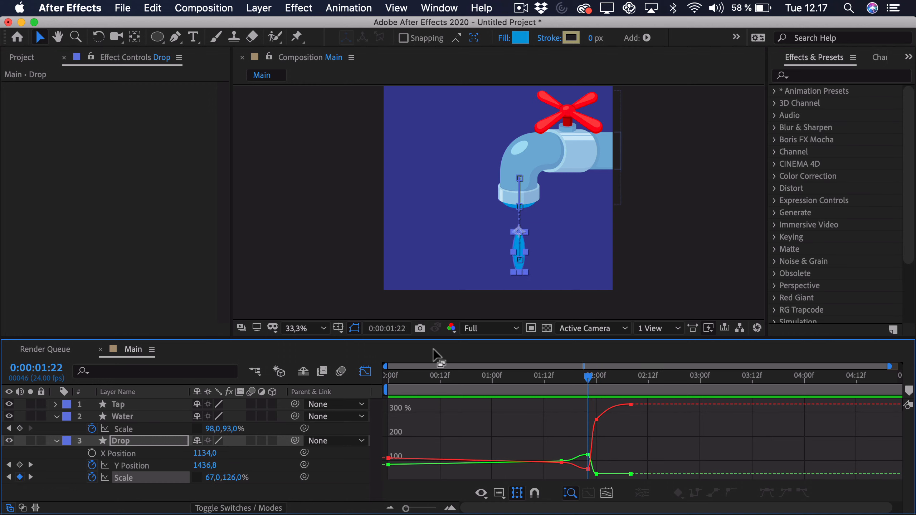
{"action": "left_click", "coordinate": [365, 372]}
{"action": "scroll", "coordinate": [519, 262], "scroll_direction": "up", "scroll_amount": 2}
{"action": "key", "text": "space"}
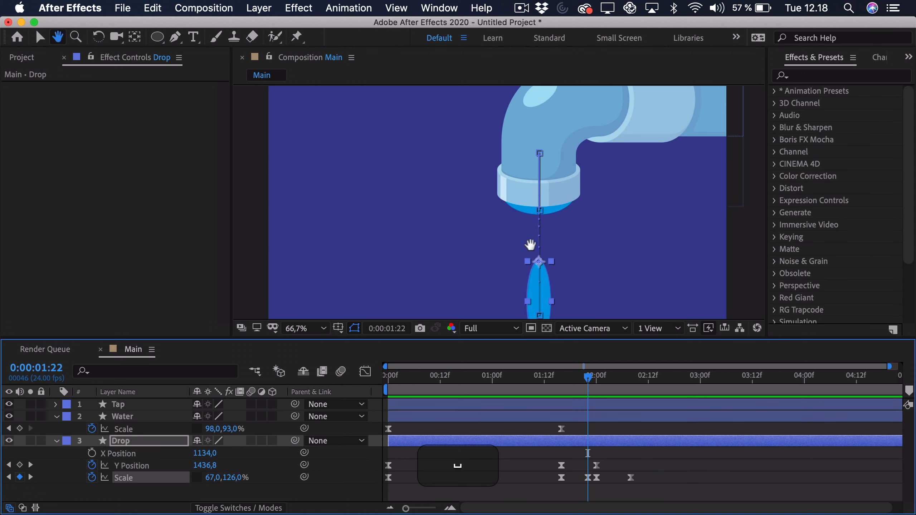
{"action": "left_click_drag", "start_coordinate": [530, 238], "coordinate": [541, 151]}
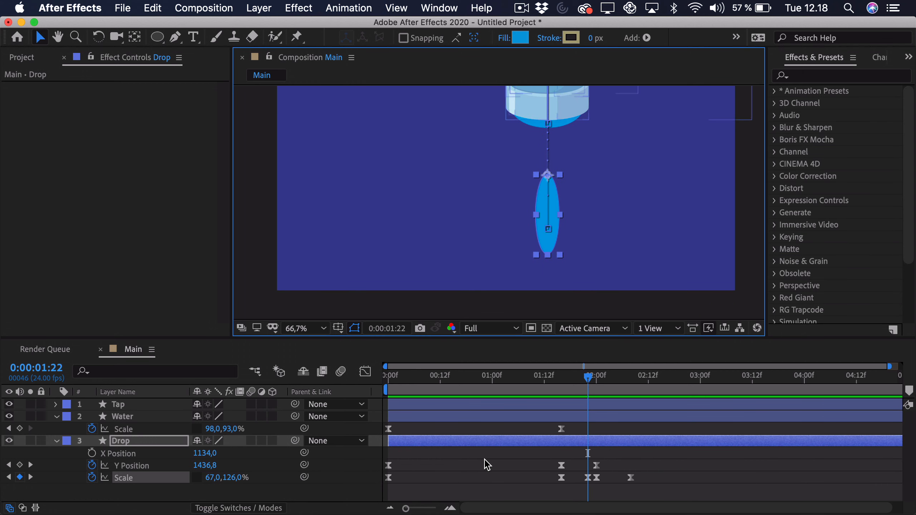
{"action": "left_click", "coordinate": [423, 509]}
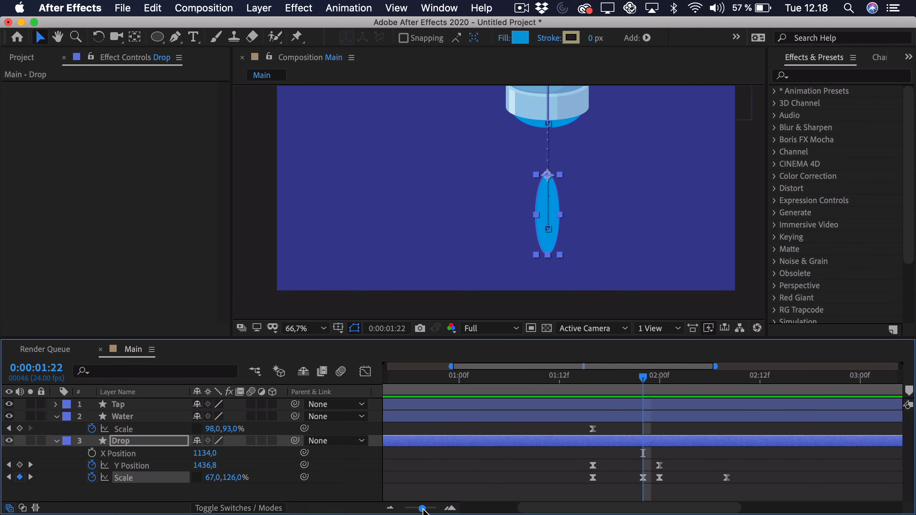
{"action": "left_click", "coordinate": [557, 377]}
{"action": "left_click_drag", "start_coordinate": [558, 381], "coordinate": [663, 381]}
Step: Try moving the Drop's Scale keyframe at 0:00:01:22 slightly earlier, preview the fall and undo the move
{"action": "key", "text": "super+z"}
{"action": "left_click", "coordinate": [642, 477]}
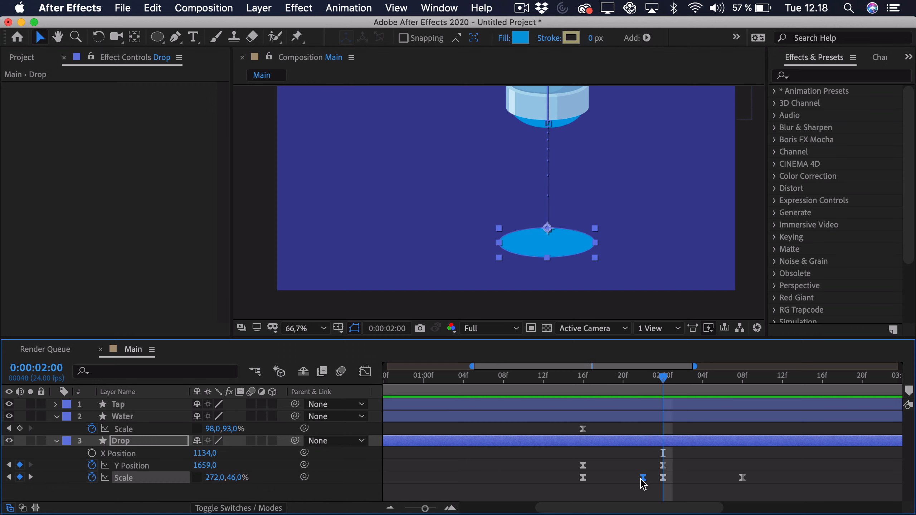
{"action": "left_click_drag", "start_coordinate": [637, 480], "coordinate": [628, 480]}
{"action": "left_click", "coordinate": [613, 379]}
{"action": "key", "text": "space"}
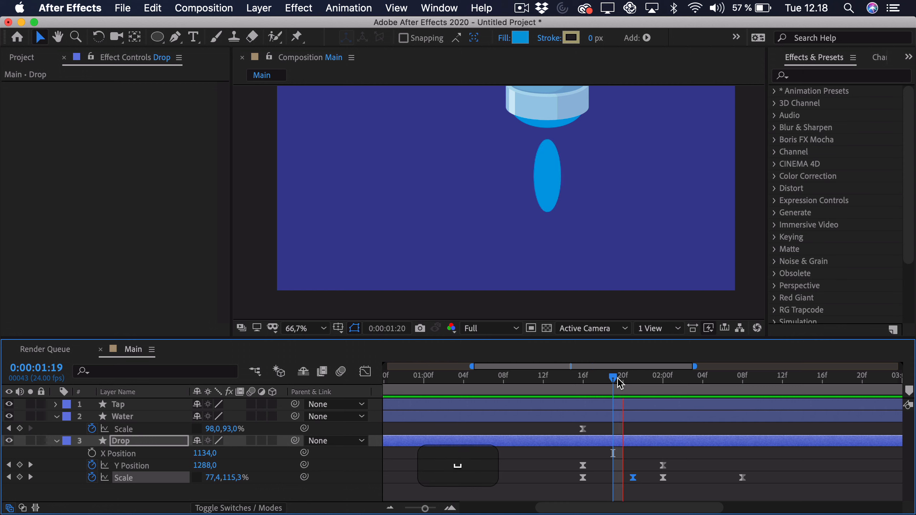
{"action": "key", "text": "super+z"}
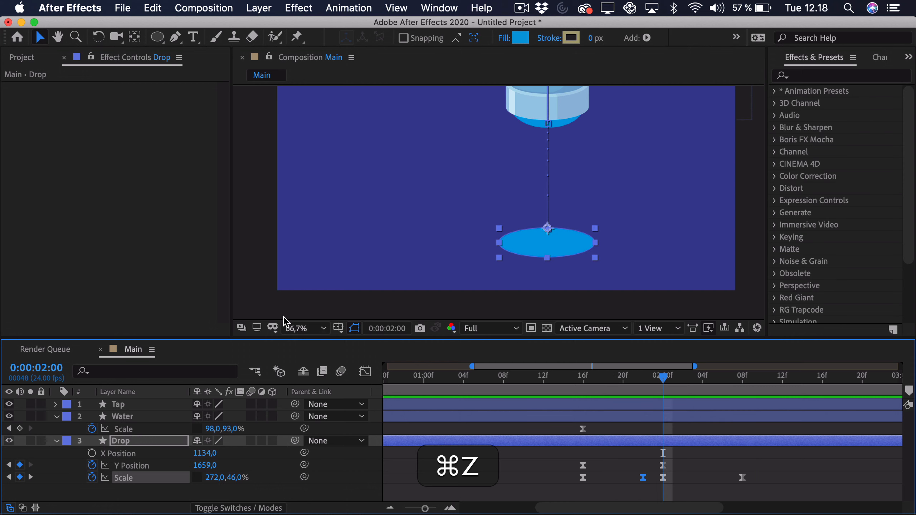
Step: In the Graph Editor, shorten the Drop's Scale ease-in handles at 0:00:02:00 and lengthen the horizontal ease-out handles at 0:00:01:22 on both curves
{"action": "left_click", "coordinate": [365, 372]}
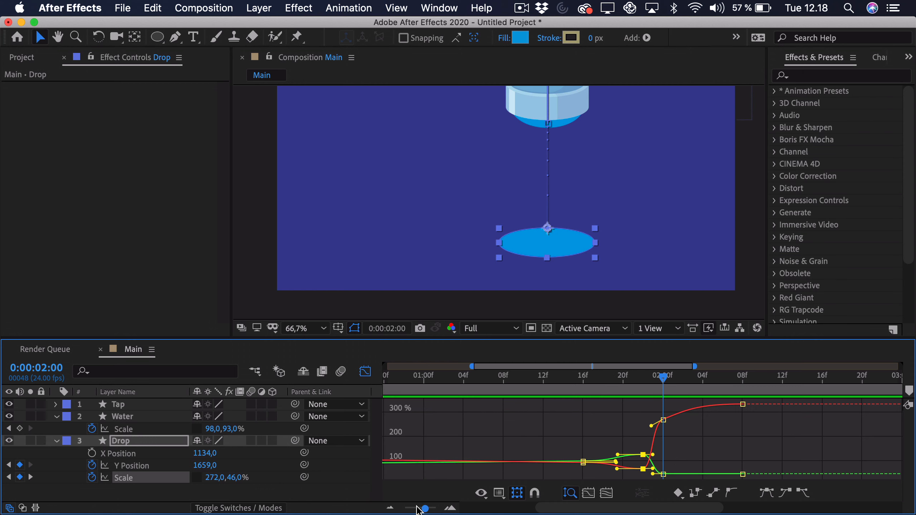
{"action": "left_click_drag", "start_coordinate": [425, 508], "coordinate": [434, 509]}
{"action": "mouse_move", "coordinate": [592, 383]}
{"action": "left_mouse_down"}
{"action": "mouse_move", "coordinate": [607, 383]}
{"action": "mouse_move", "coordinate": [595, 390]}
{"action": "left_mouse_up"}
{"action": "left_click", "coordinate": [643, 420]}
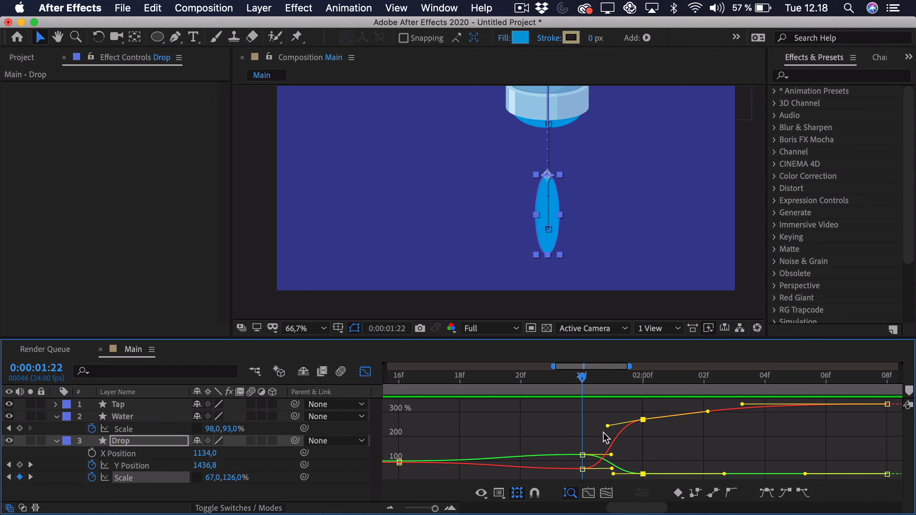
{"action": "left_click_drag", "start_coordinate": [609, 429], "coordinate": [619, 424]}
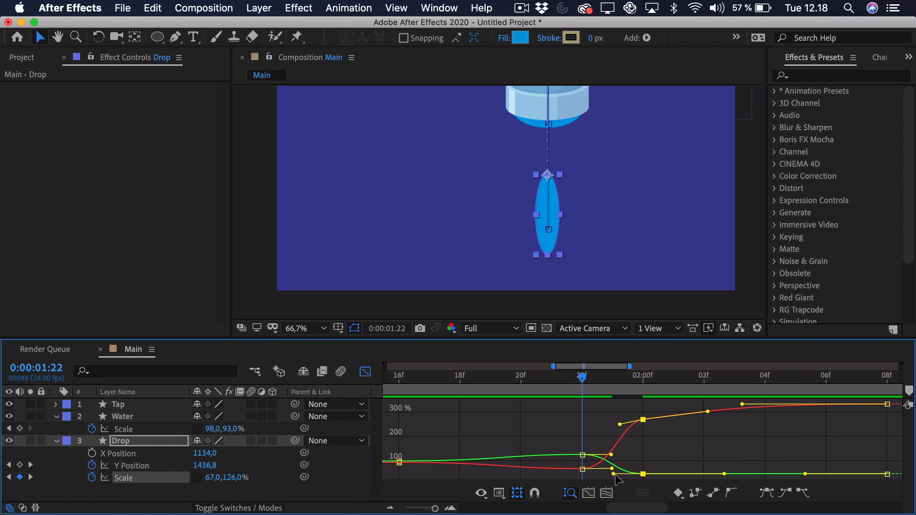
{"action": "mouse_move", "coordinate": [612, 469]}
{"action": "left_mouse_down"}
{"action": "mouse_move", "coordinate": [627, 470]}
{"action": "mouse_move", "coordinate": [620, 456]}
{"action": "left_mouse_up"}
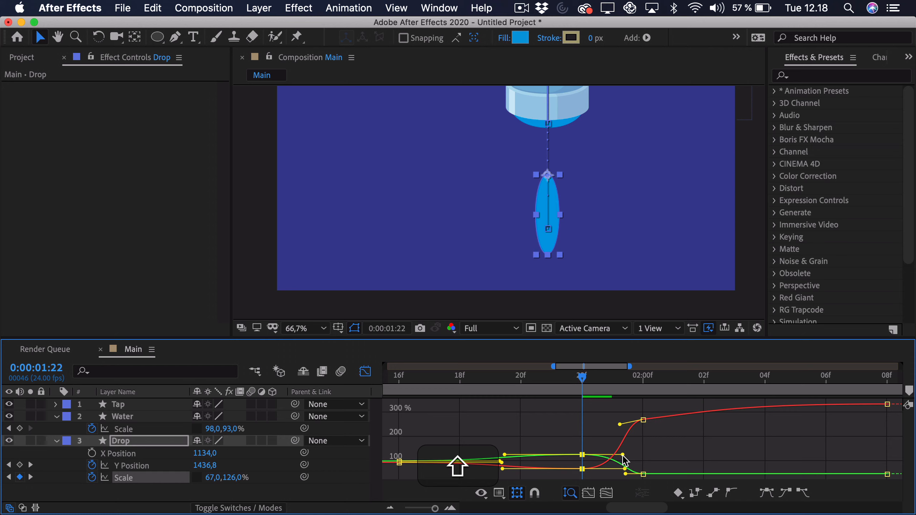
Step: Preview the Drop's fall from 0:00:01:21 with the adjusted scale curves
{"action": "left_click", "coordinate": [545, 377]}
{"action": "key", "text": "space"}
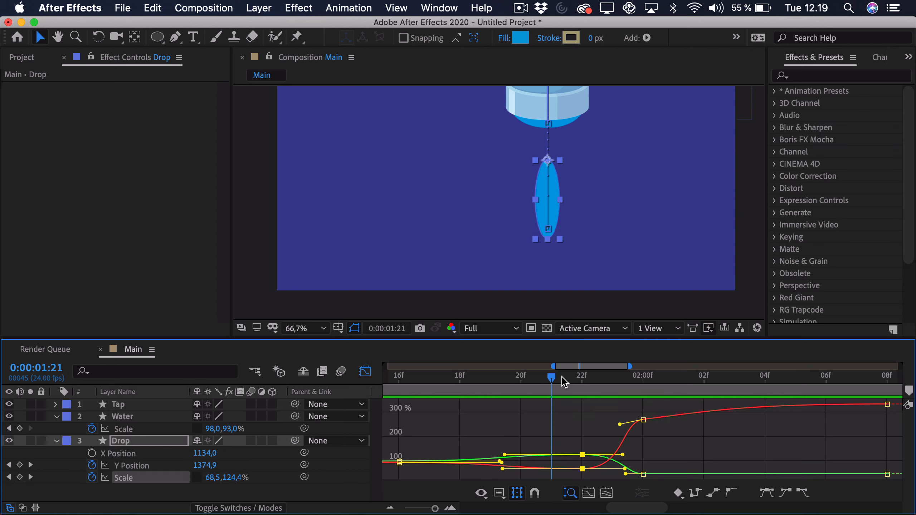
{"action": "key", "text": "space"}
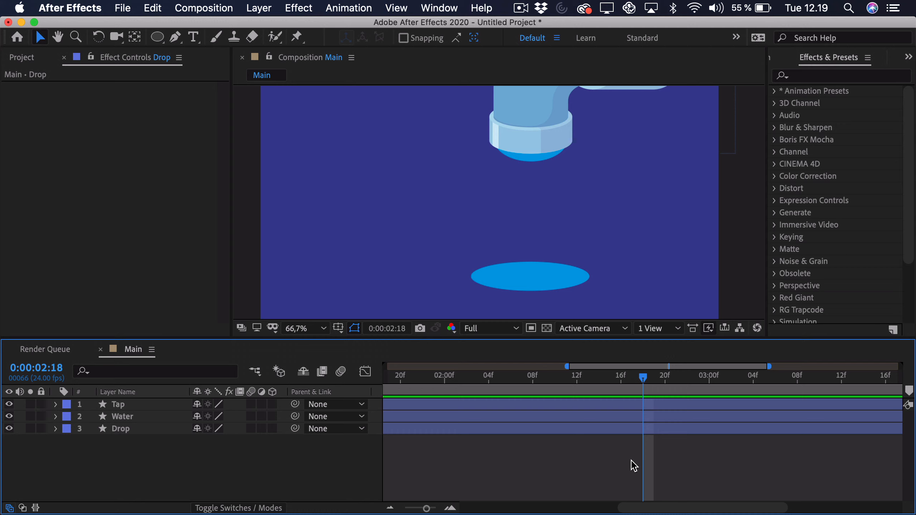
Step: Reveal the keyframed properties of all layers and show the timeline from its start through every keyframe
{"action": "left_click", "coordinate": [537, 159]}
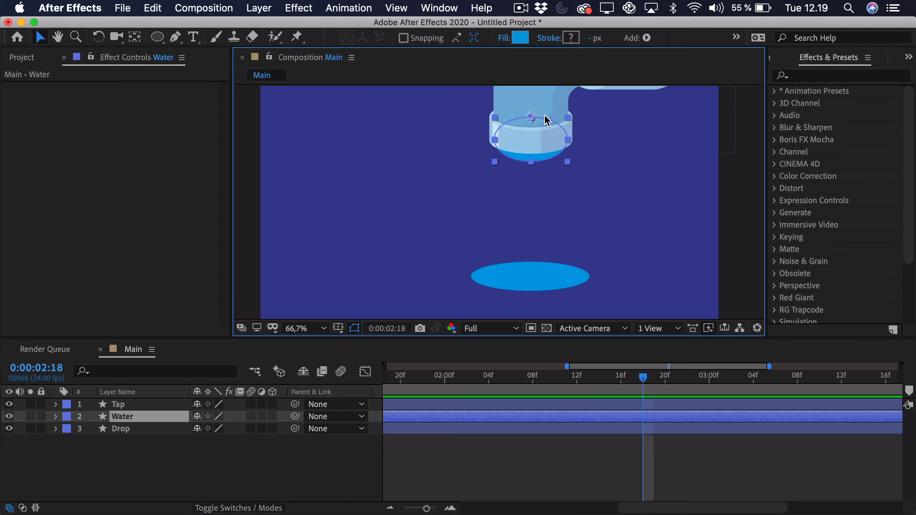
{"action": "left_click_drag", "start_coordinate": [427, 509], "coordinate": [424, 509]}
{"action": "key", "text": "super+a"}
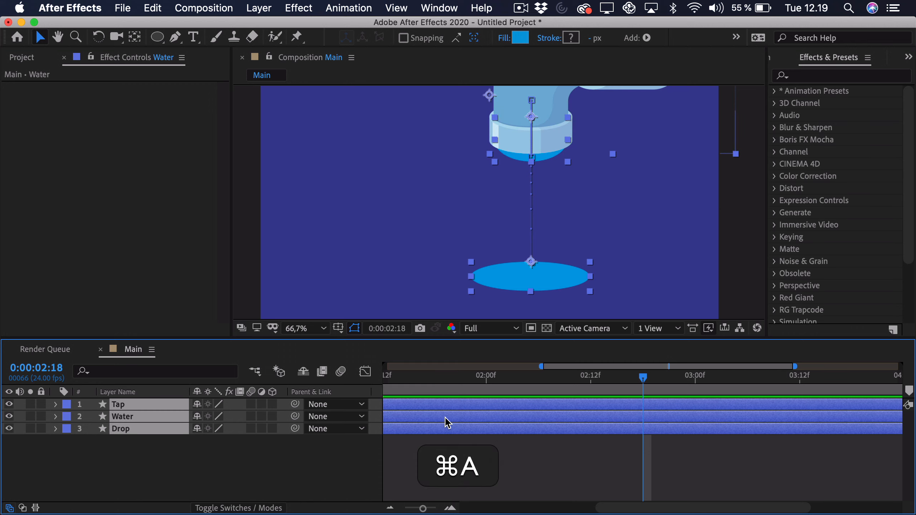
{"action": "key", "text": "super+u"}
{"action": "left_click", "coordinate": [521, 457]}
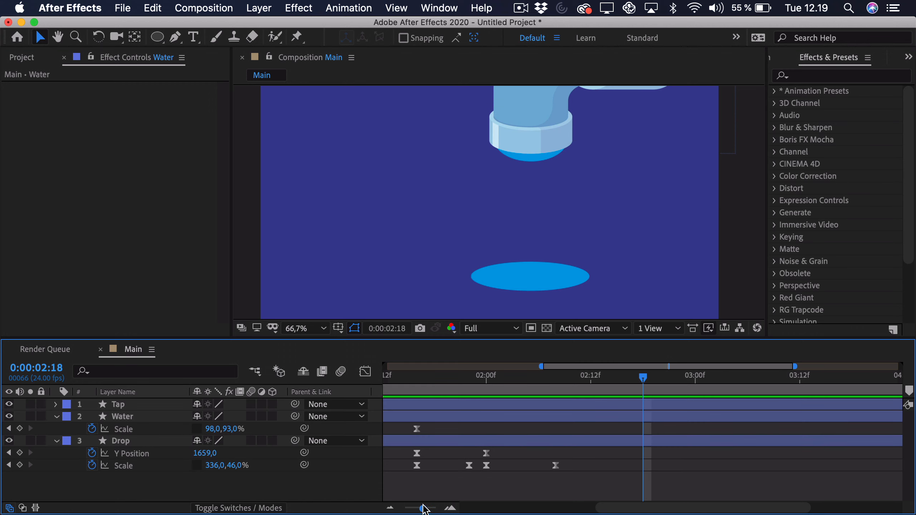
{"action": "left_click_drag", "start_coordinate": [421, 509], "coordinate": [413, 509]}
{"action": "left_click_drag", "start_coordinate": [576, 509], "coordinate": [468, 509]}
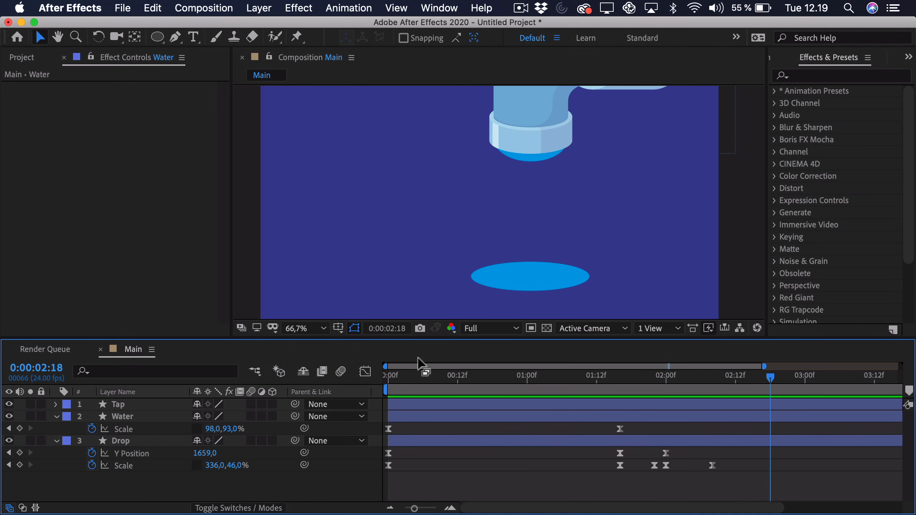
Step: Copy the Water layer's first Scale keyframe and paste it at 0:00:02:08
{"action": "left_click_drag", "start_coordinate": [404, 383], "coordinate": [713, 379]}
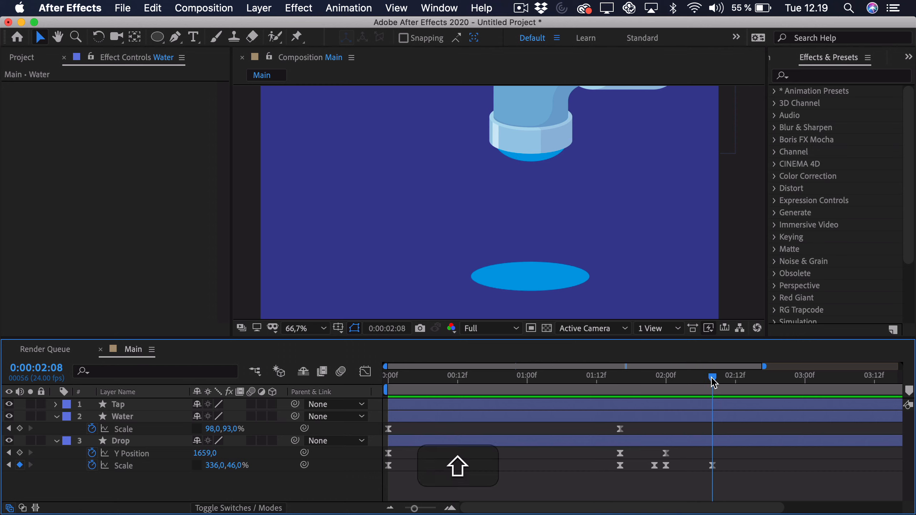
{"action": "left_click", "coordinate": [714, 417]}
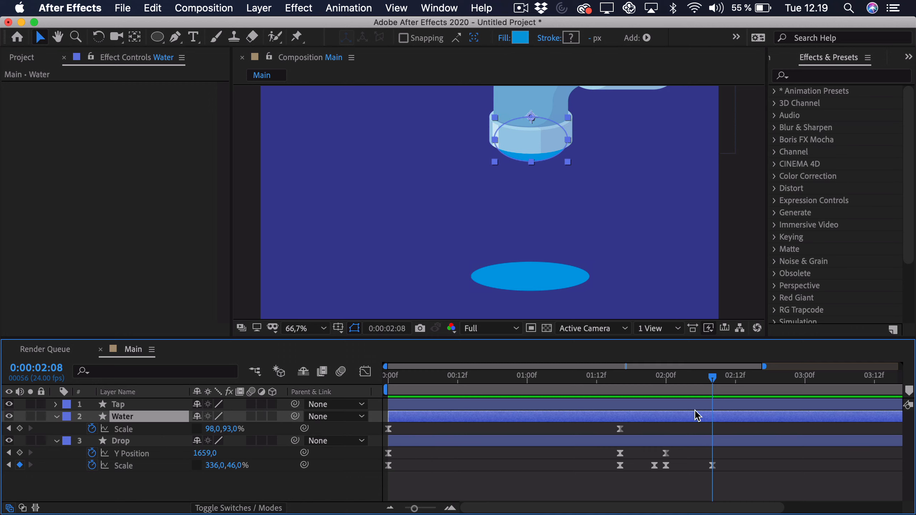
{"action": "left_click", "coordinate": [388, 429]}
{"action": "key", "text": "super+c"}
{"action": "key", "text": "super+v"}
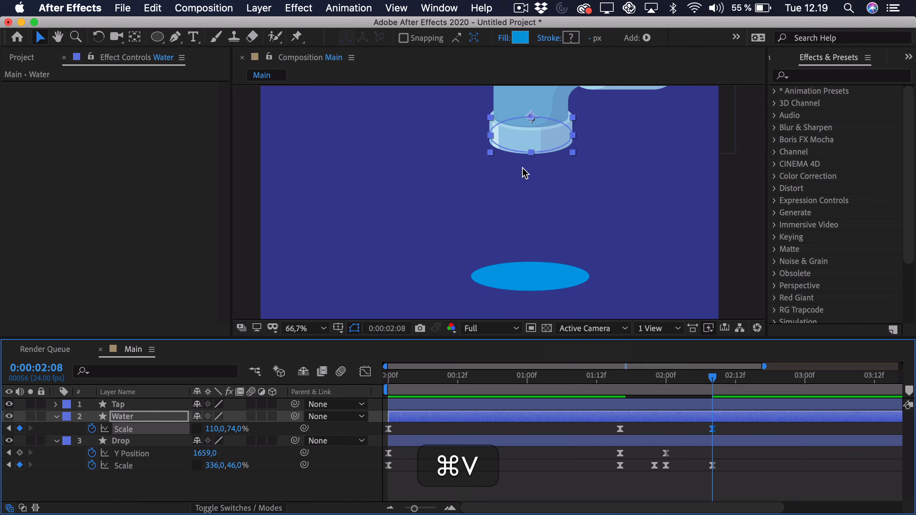
Step: In the Graph Editor, lengthen the Water's Scale ease-out handles at the middle keyframe and ease-in handles at 0:00:02:08 on both curves
{"action": "left_click", "coordinate": [365, 371]}
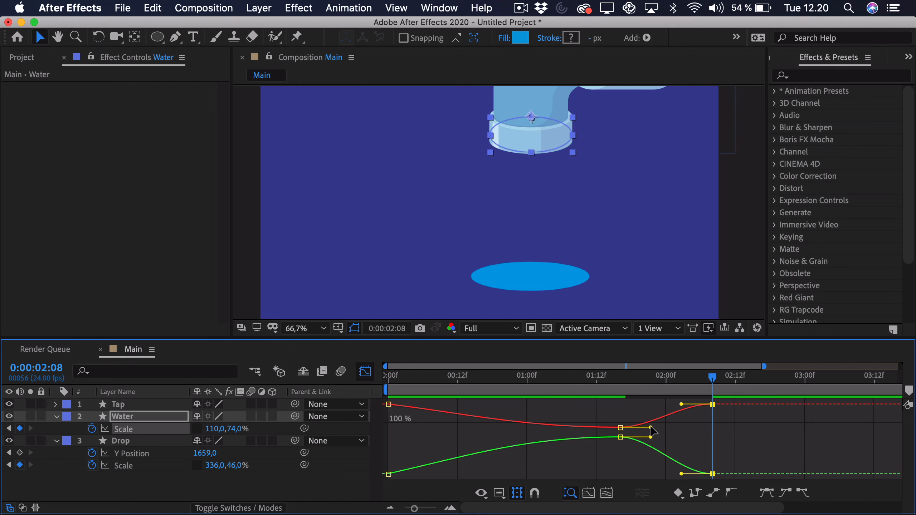
{"action": "mouse_move", "coordinate": [650, 428]}
{"action": "left_mouse_down"}
{"action": "mouse_move", "coordinate": [663, 427]}
{"action": "mouse_move", "coordinate": [663, 438]}
{"action": "left_mouse_up"}
{"action": "left_click_drag", "start_coordinate": [679, 405], "coordinate": [675, 408]}
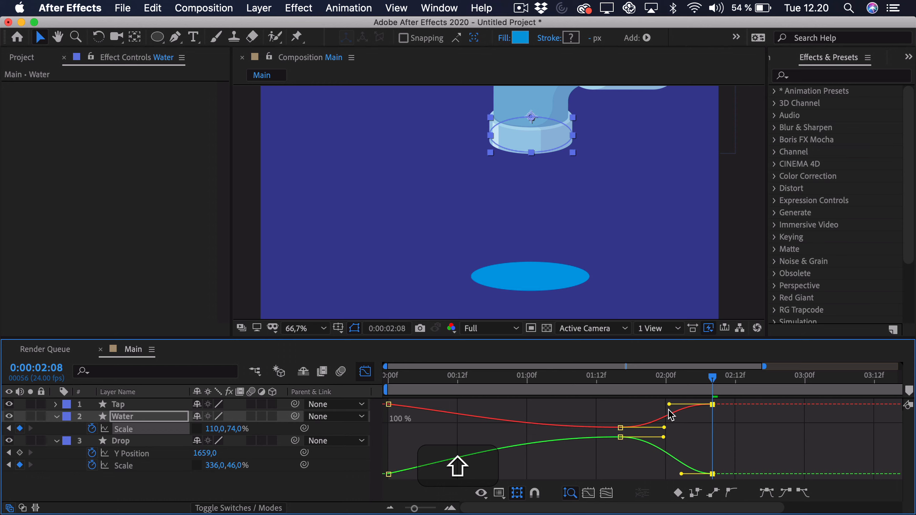
{"action": "left_click_drag", "start_coordinate": [682, 473], "coordinate": [673, 473]}
Step: Preview the water and drop animation from about 0:00:01:11 with the adjusted Water scale curves
{"action": "left_click", "coordinate": [594, 380]}
{"action": "key", "text": "space"}
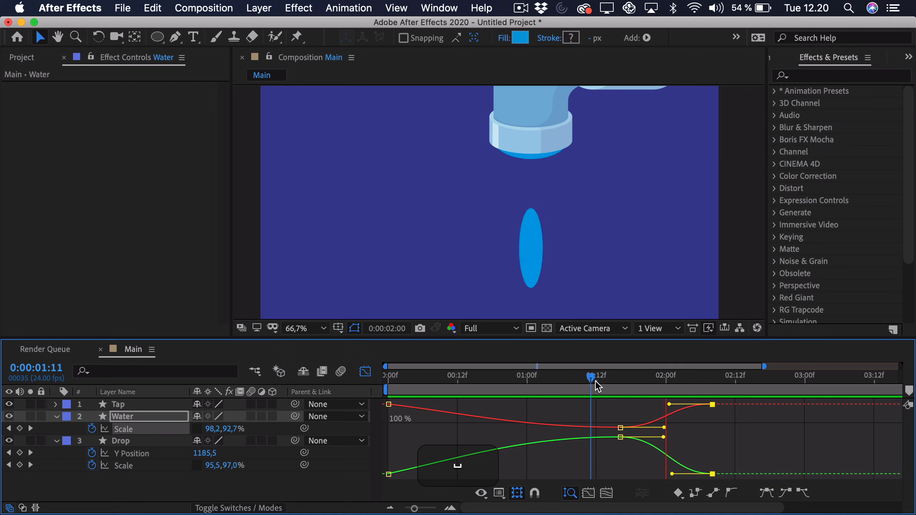
{"action": "key", "text": "space"}
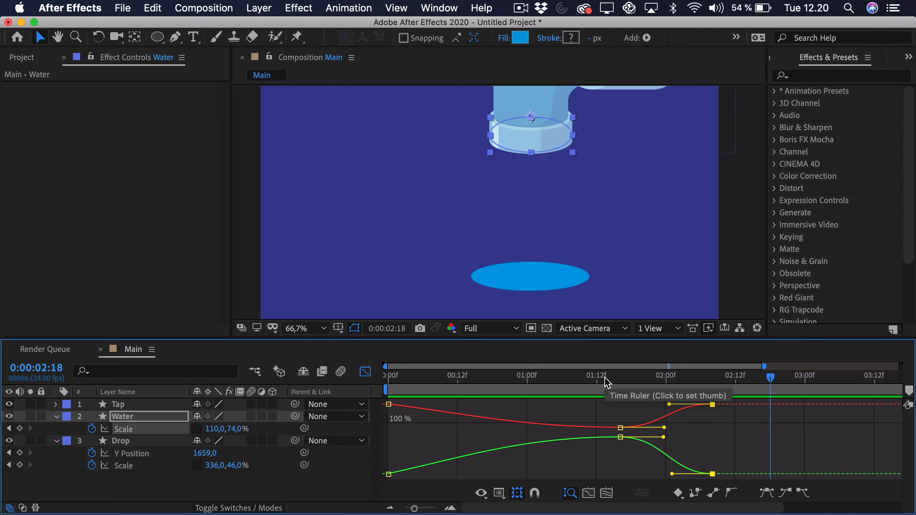
{"action": "left_click", "coordinate": [594, 379]}
{"action": "key", "text": "space"}
{"action": "key", "text": "space"}
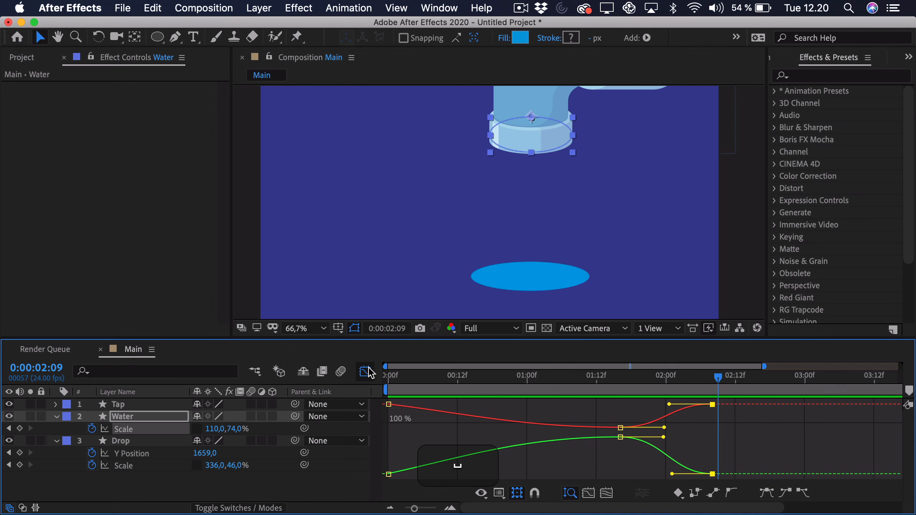
Step: Back in the keyframe view, move the Water's last Scale keyframe to 0:00:02:00 and preview from 0:00:01:12
{"action": "left_click", "coordinate": [365, 371]}
{"action": "left_click_drag", "start_coordinate": [712, 431], "coordinate": [666, 431]}
{"action": "left_click", "coordinate": [599, 393]}
{"action": "key", "text": "space"}
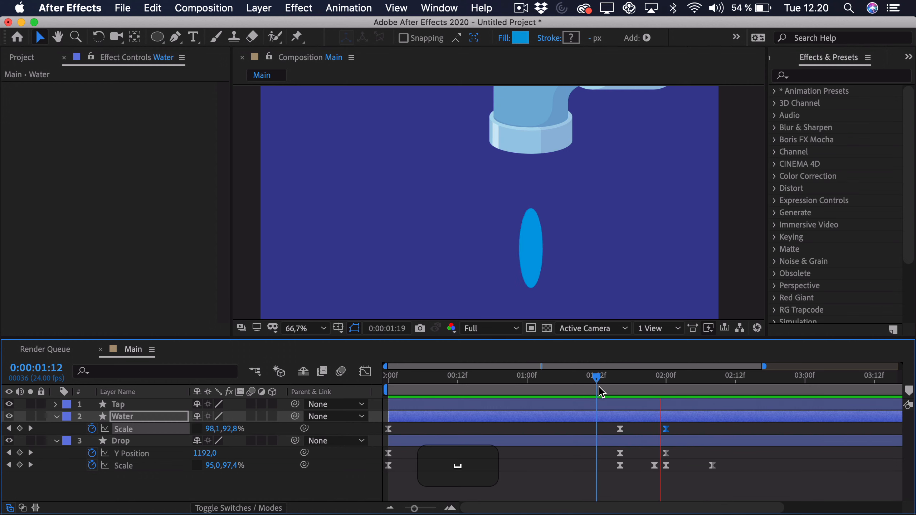
{"action": "key", "text": "space"}
{"action": "key", "text": "space"}
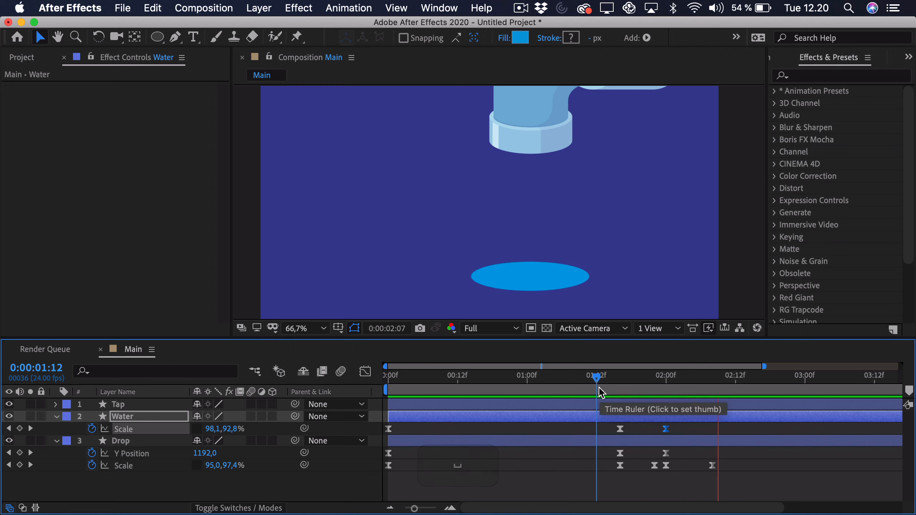
{"action": "key", "text": "space"}
Step: Apply the Gaussian Blur effect to the Water layer and set its Blurriness to 45
{"action": "left_click", "coordinate": [140, 420]}
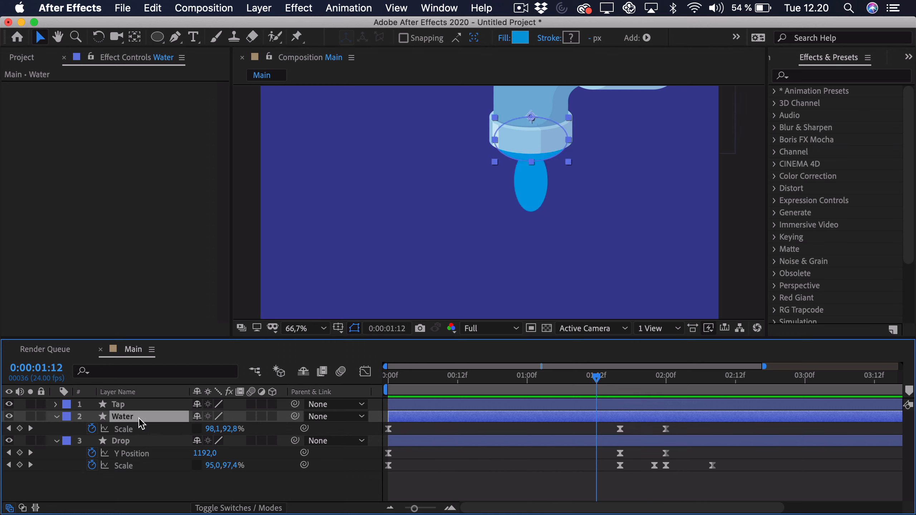
{"action": "mouse_move", "coordinate": [577, 379]}
{"action": "left_mouse_down"}
{"action": "mouse_move", "coordinate": [515, 378]}
{"action": "mouse_move", "coordinate": [567, 378]}
{"action": "left_mouse_up"}
{"action": "left_click", "coordinate": [538, 485]}
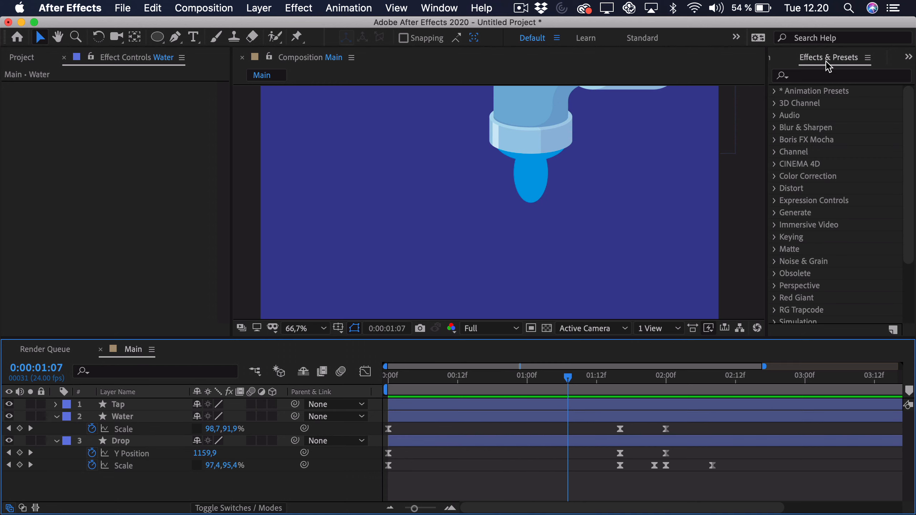
{"action": "left_click", "coordinate": [826, 76]}
{"action": "type", "text": "gaus"}
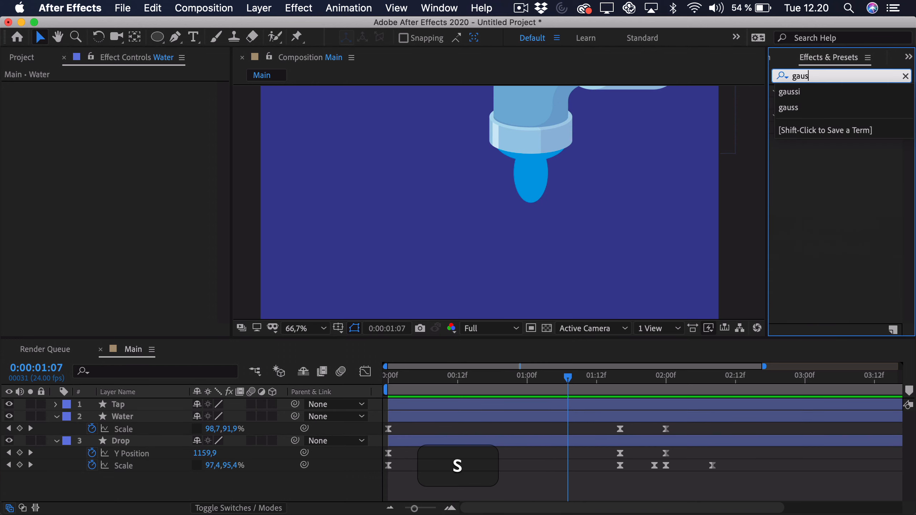
{"action": "type", "text": "sian"}
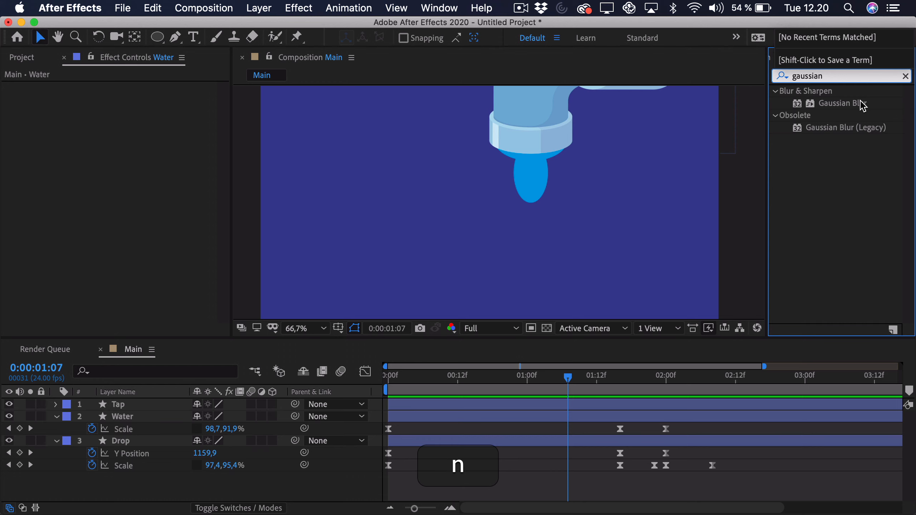
{"action": "left_click_drag", "start_coordinate": [863, 105], "coordinate": [139, 421]}
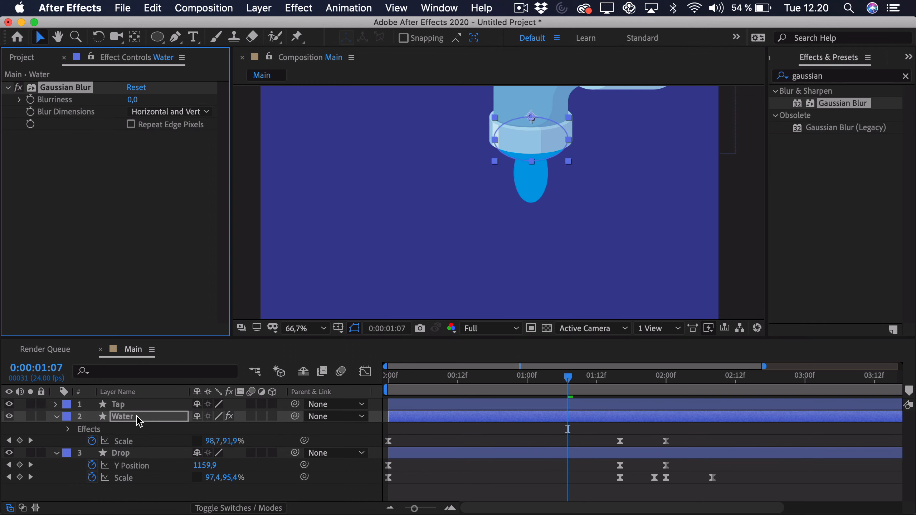
{"action": "left_click", "coordinate": [133, 105]}
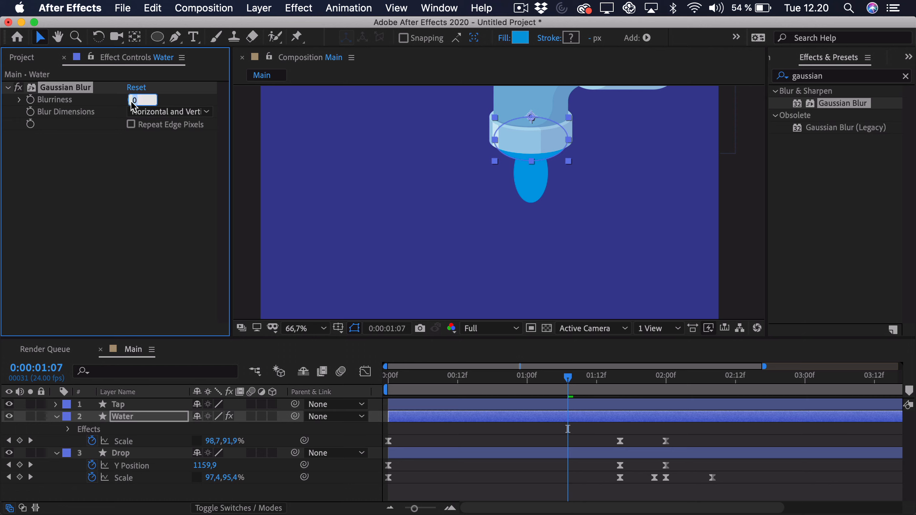
{"action": "type", "text": "45"}
{"action": "key", "text": "Return"}
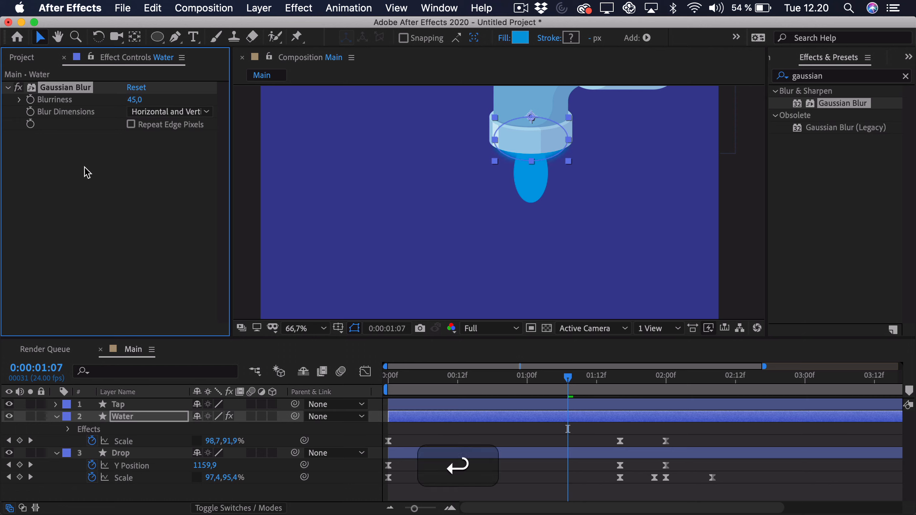
Step: Copy the Water's Gaussian Blur effect onto the Drop layer and preview the blurred animation
{"action": "left_click", "coordinate": [55, 89]}
{"action": "key", "text": "super+c"}
{"action": "left_click", "coordinate": [128, 456]}
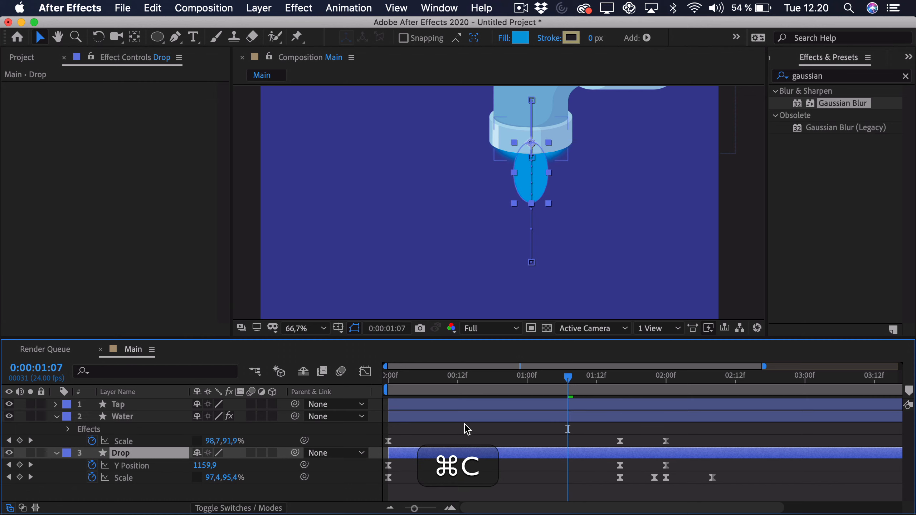
{"action": "key", "text": "super+v"}
{"action": "left_click_drag", "start_coordinate": [571, 379], "coordinate": [542, 386]}
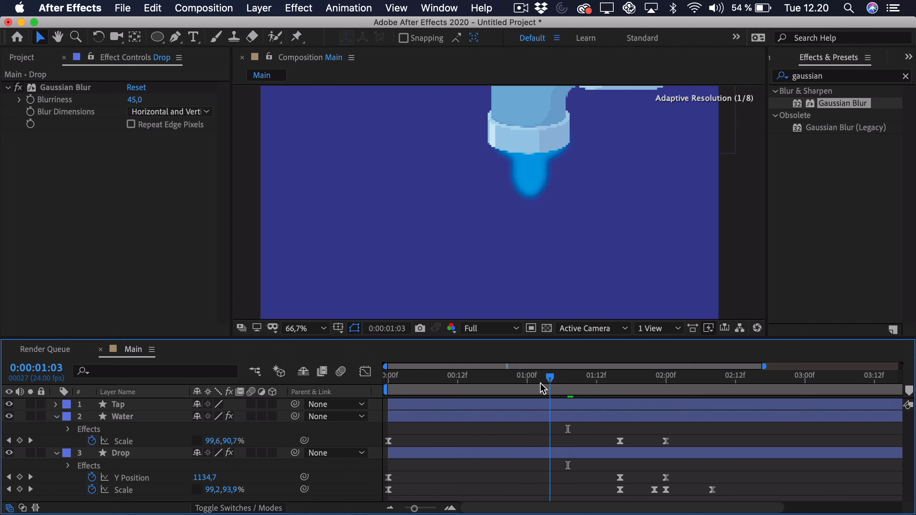
{"action": "key", "text": "space"}
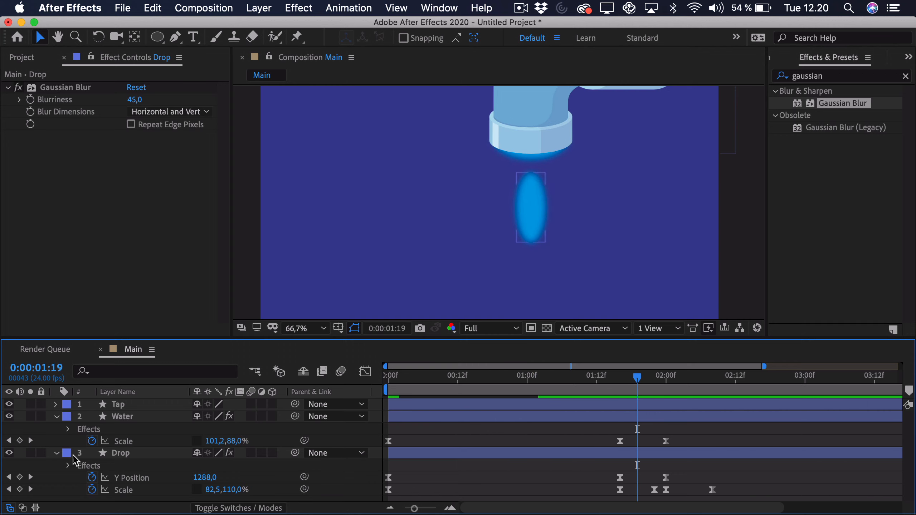
Step: Collapse the Water and Drop layers and pre-compose them together into a new composition named Drop
{"action": "left_click", "coordinate": [56, 416]}
{"action": "left_click", "coordinate": [56, 429]}
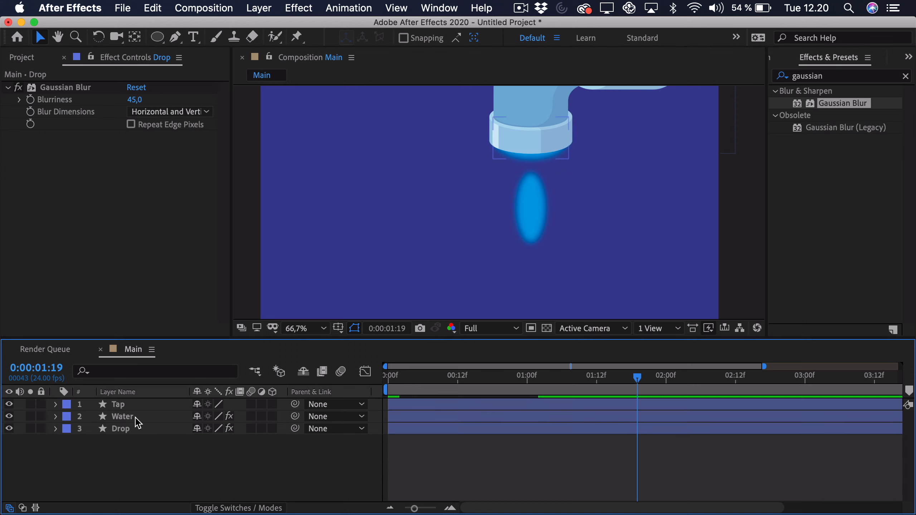
{"action": "left_click", "coordinate": [139, 418]}
{"action": "left_click", "coordinate": [129, 431], "text": "shift"}
{"action": "right_click", "coordinate": [131, 431]}
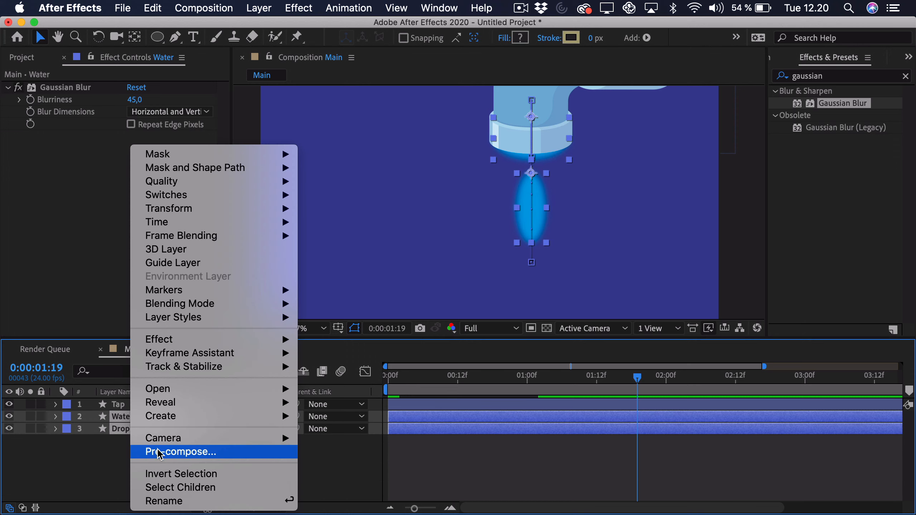
{"action": "left_click", "coordinate": [153, 452]}
{"action": "type", "text": "Drop"}
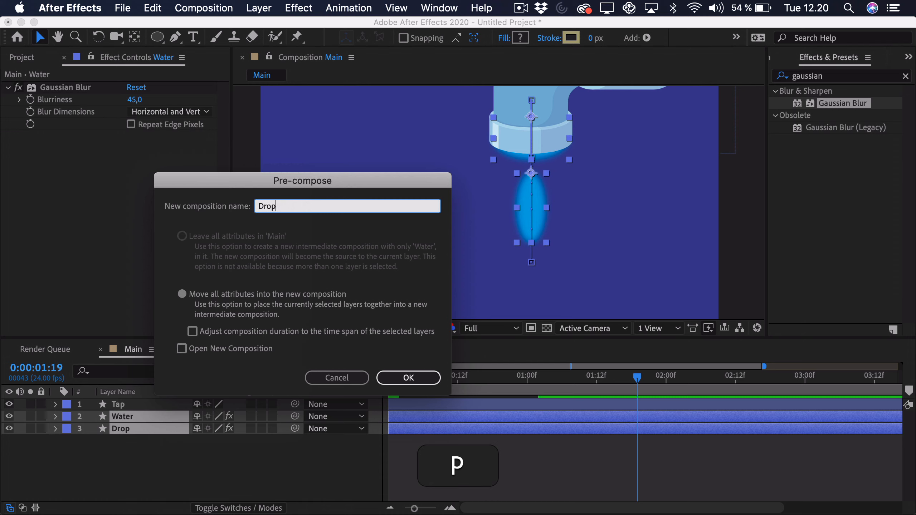
{"action": "key", "text": "Return"}
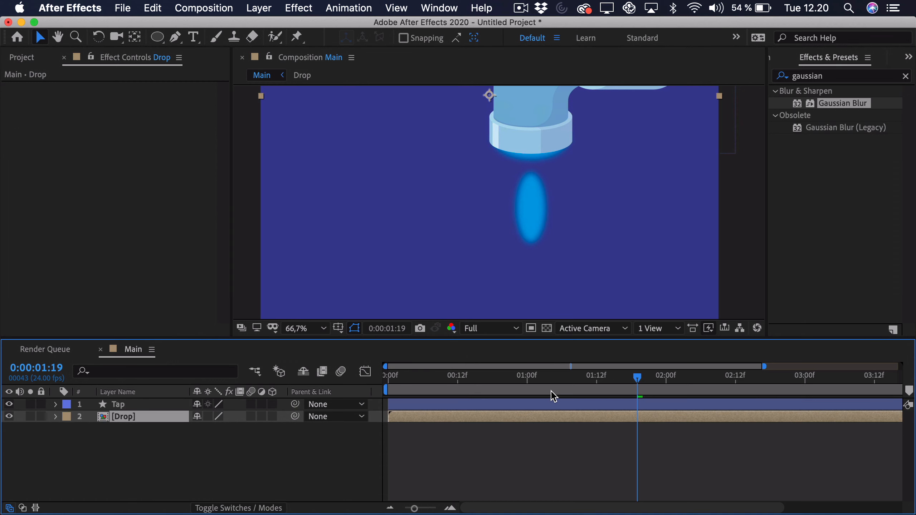
Step: At 0:00:01:01 in the Drop composition, toggle both layers' Gaussian Blur off and on to compare the shapes, and return to Main
{"action": "left_click_drag", "start_coordinate": [556, 377], "coordinate": [533, 377]}
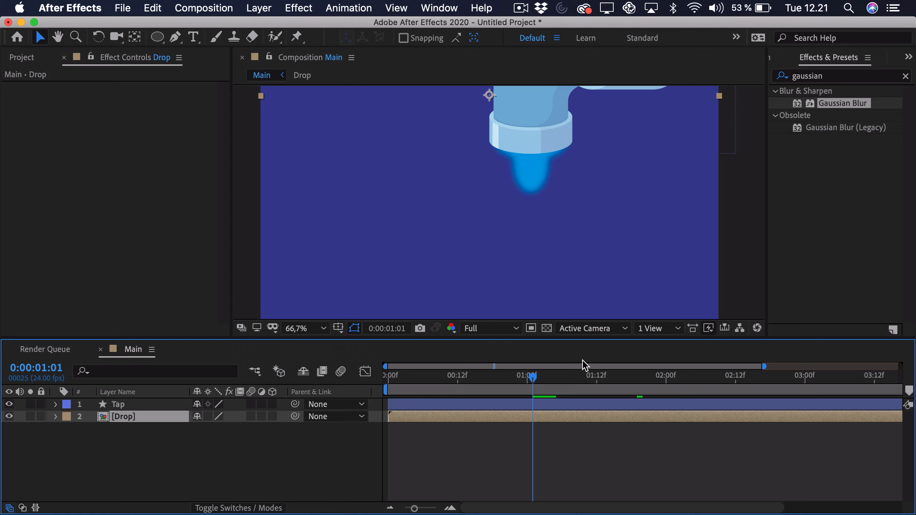
{"action": "double_click", "coordinate": [502, 420]}
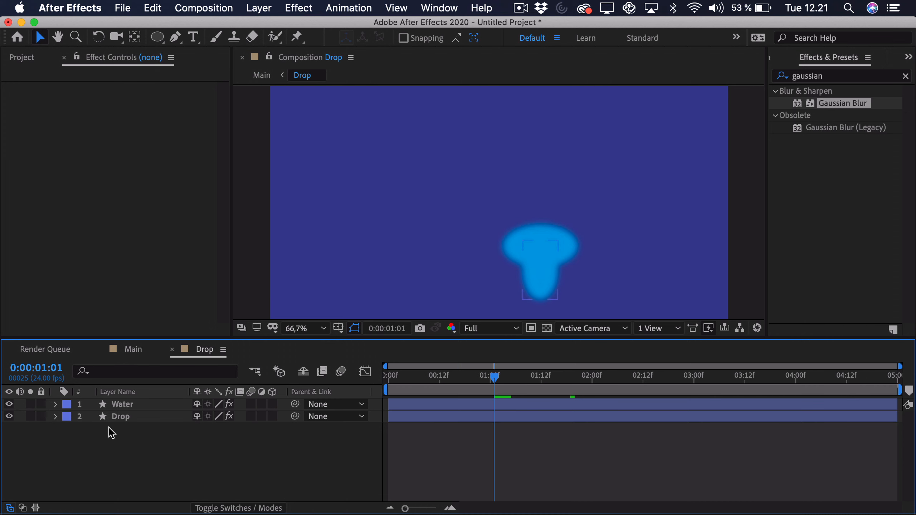
{"action": "left_click", "coordinate": [155, 405]}
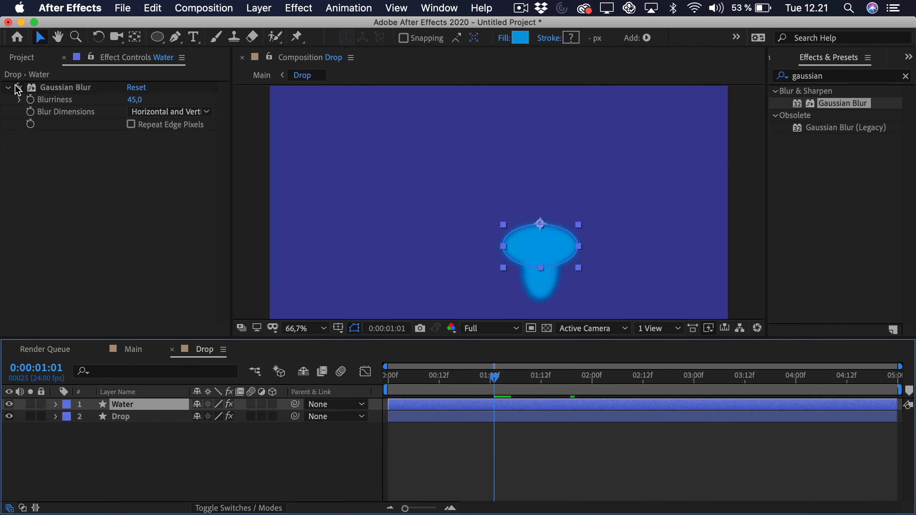
{"action": "left_click", "coordinate": [141, 416]}
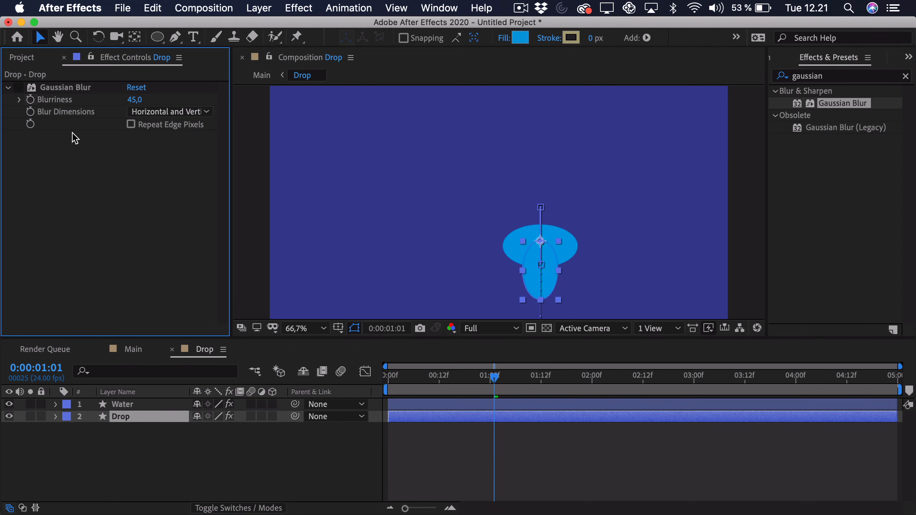
{"action": "left_click", "coordinate": [474, 476]}
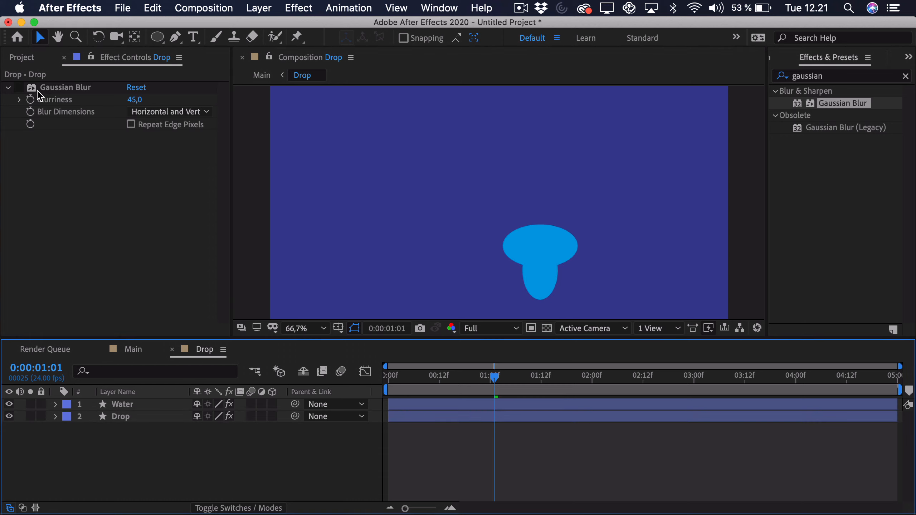
{"action": "left_click", "coordinate": [116, 405]}
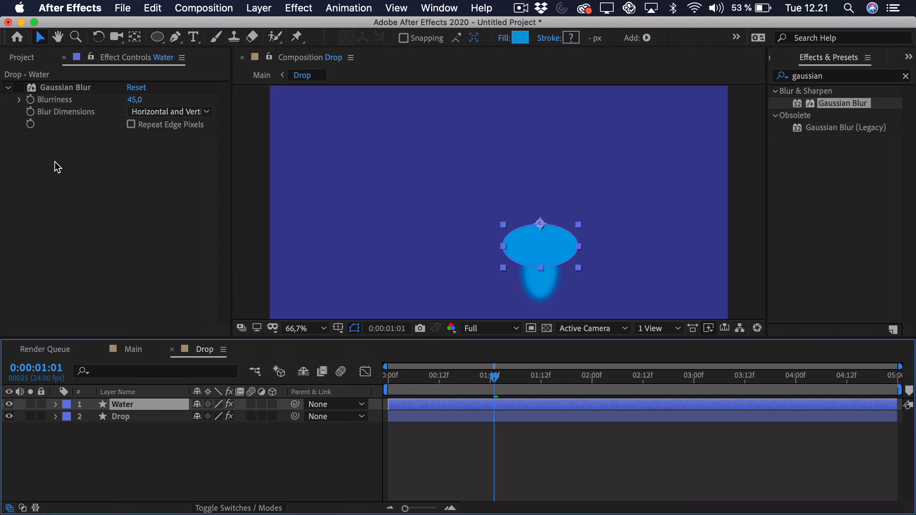
{"action": "left_click", "coordinate": [133, 349]}
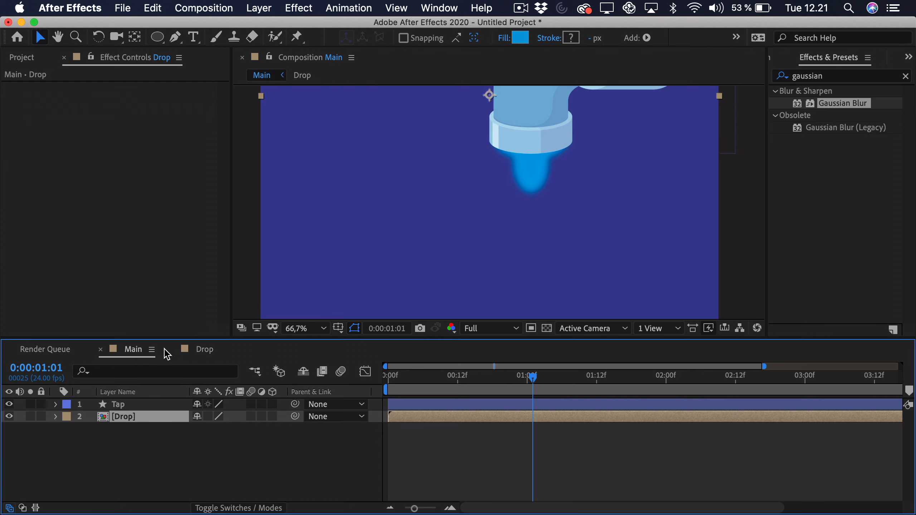
Step: Apply the Simple Choker effect to the Drop pre-composition in Main and set its Choke Matte to 25
{"action": "left_click", "coordinate": [833, 81]}
{"action": "type", "text": "simple"}
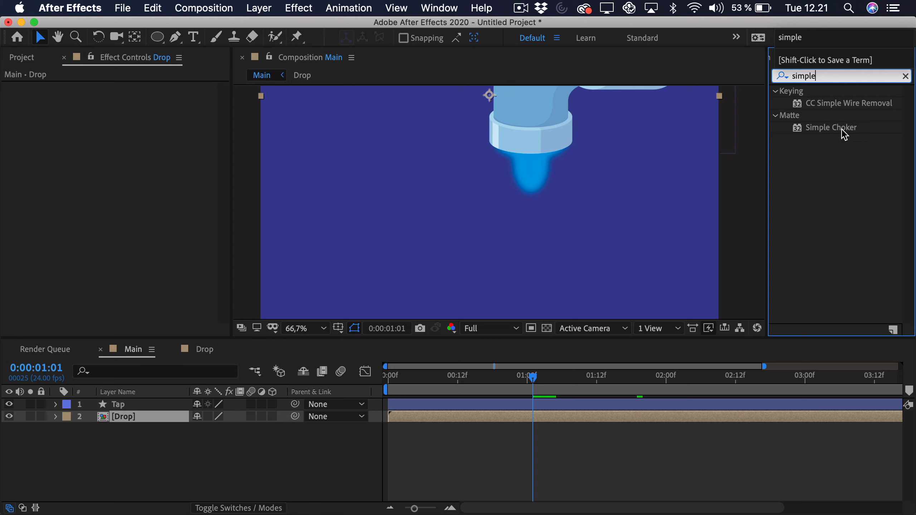
{"action": "left_click_drag", "start_coordinate": [844, 134], "coordinate": [509, 419]}
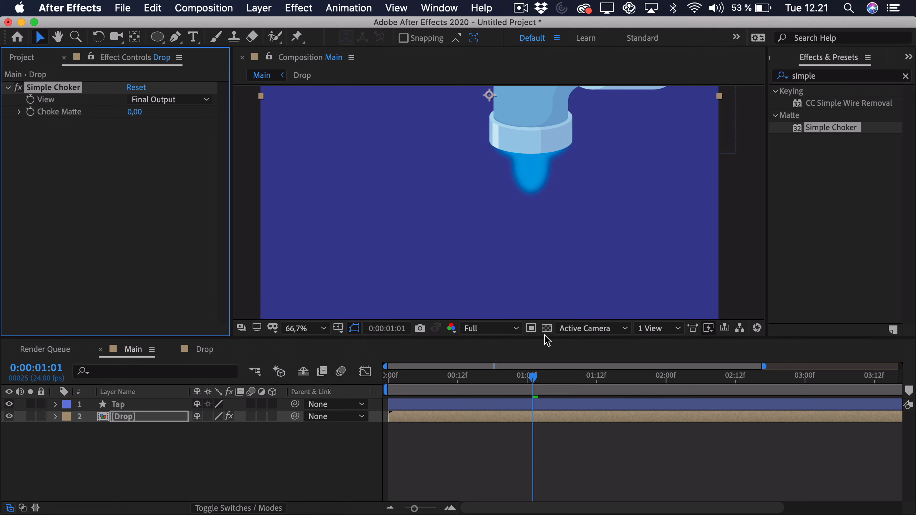
{"action": "left_click_drag", "start_coordinate": [131, 116], "coordinate": [150, 117]}
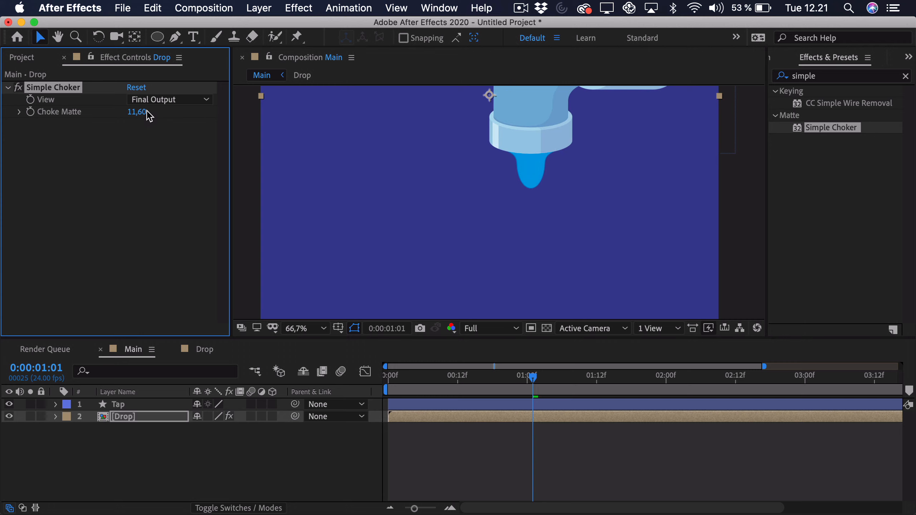
{"action": "left_click", "coordinate": [142, 112]}
{"action": "type", "text": "25"}
{"action": "key", "text": "Return"}
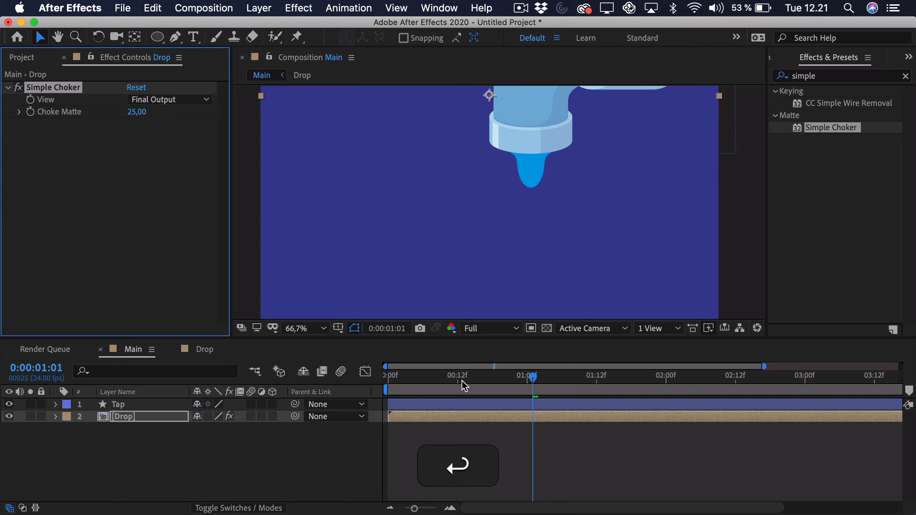
Step: Preview the choked water and drop animation in the Main composition from the start
{"action": "key", "text": "space"}
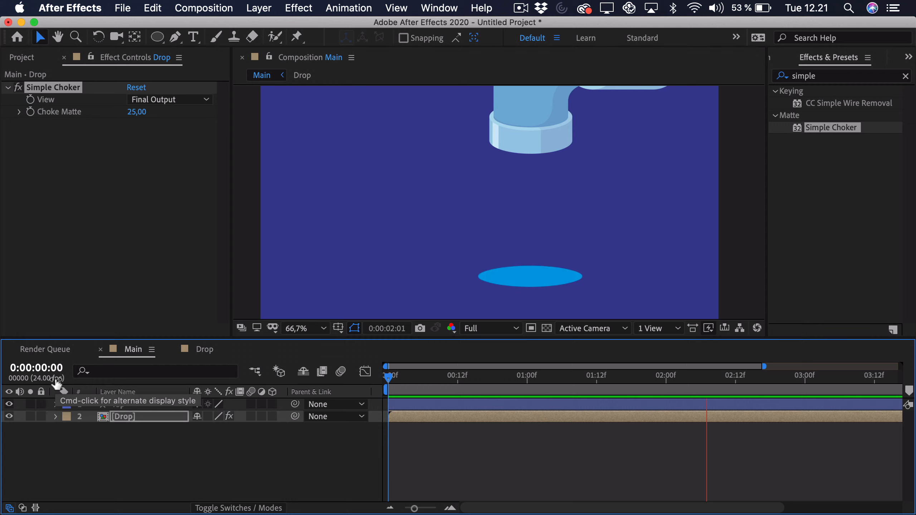
{"action": "key", "text": "space"}
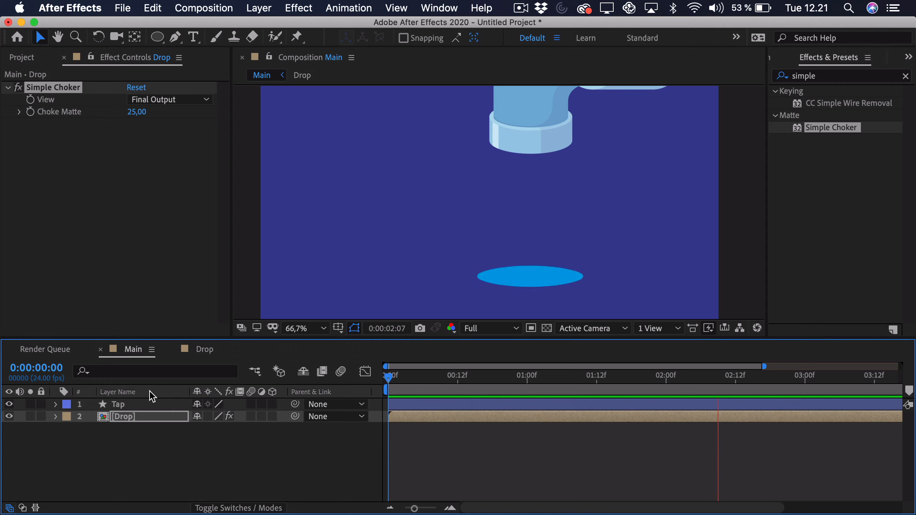
{"action": "key", "text": "space"}
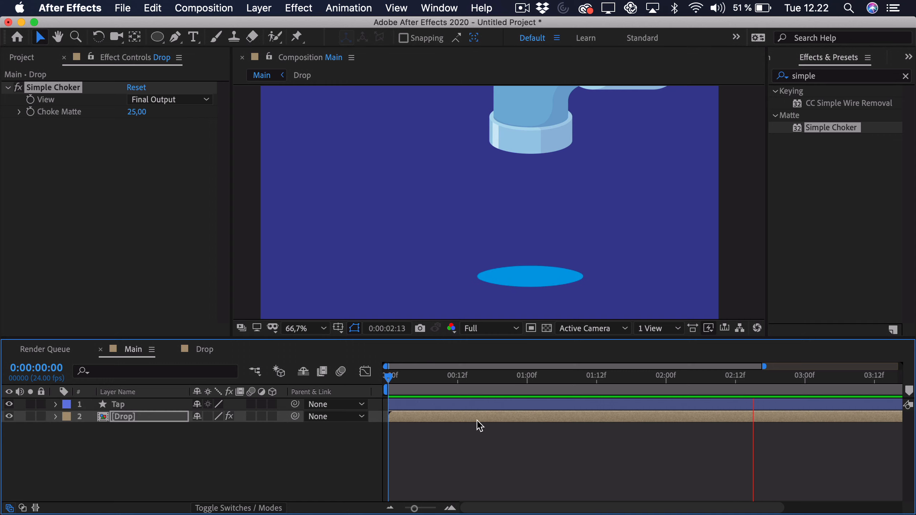
{"action": "key", "text": "space"}
Step: Open the Drop pre-composition and reveal the keyframed properties of both the Water and Drop layers
{"action": "double_click", "coordinate": [522, 418]}
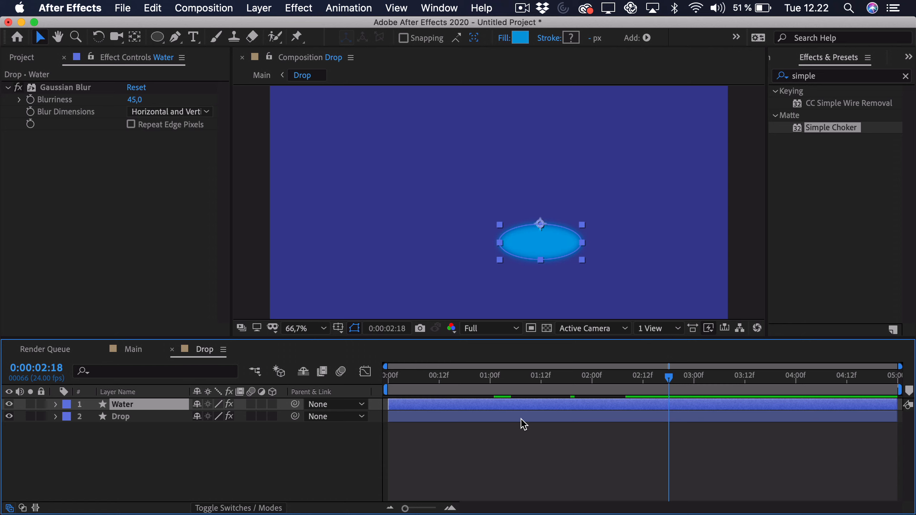
{"action": "key", "text": "super+a"}
{"action": "key", "text": "super+u"}
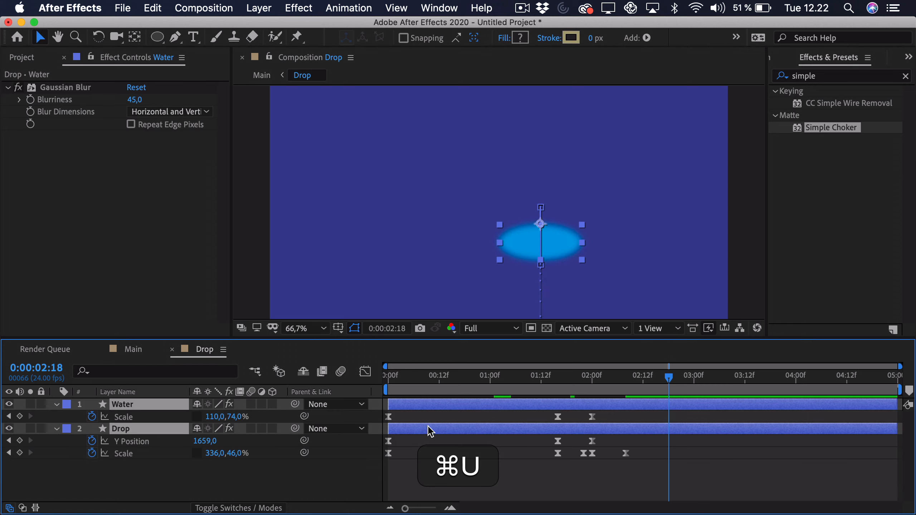
Step: Examine the drop's stretch and fall between 0:00:01:16 and 0:00:01:22, previewing it from 0:00:01:16
{"action": "left_click", "coordinate": [558, 384]}
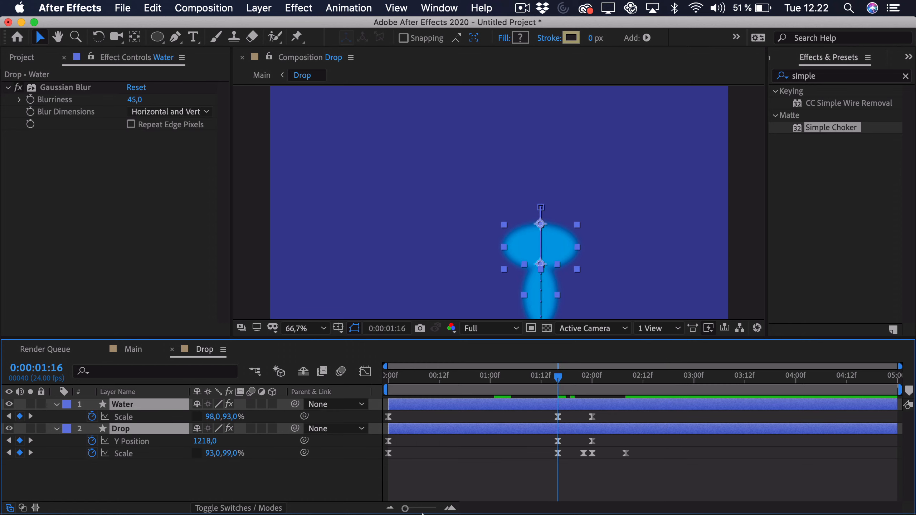
{"action": "left_click_drag", "start_coordinate": [421, 510], "coordinate": [425, 508]}
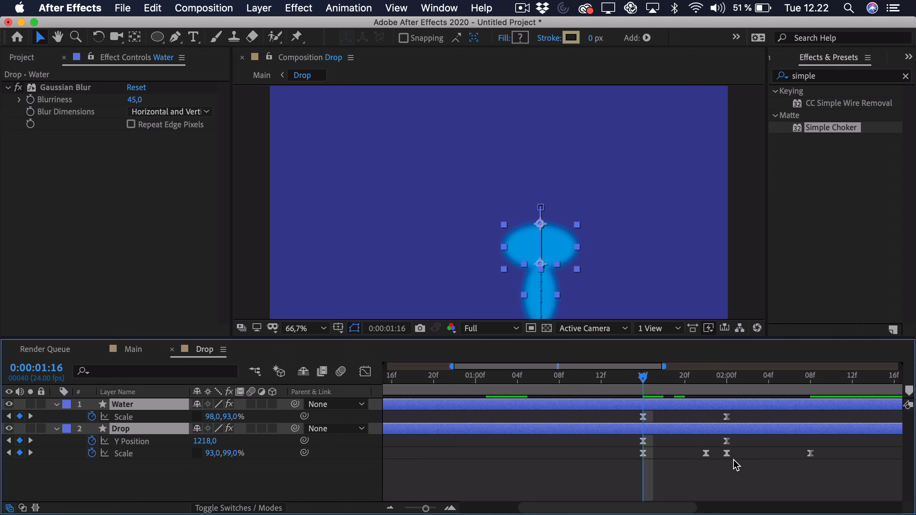
{"action": "left_click_drag", "start_coordinate": [687, 376], "coordinate": [703, 379]}
{"action": "key", "text": "space"}
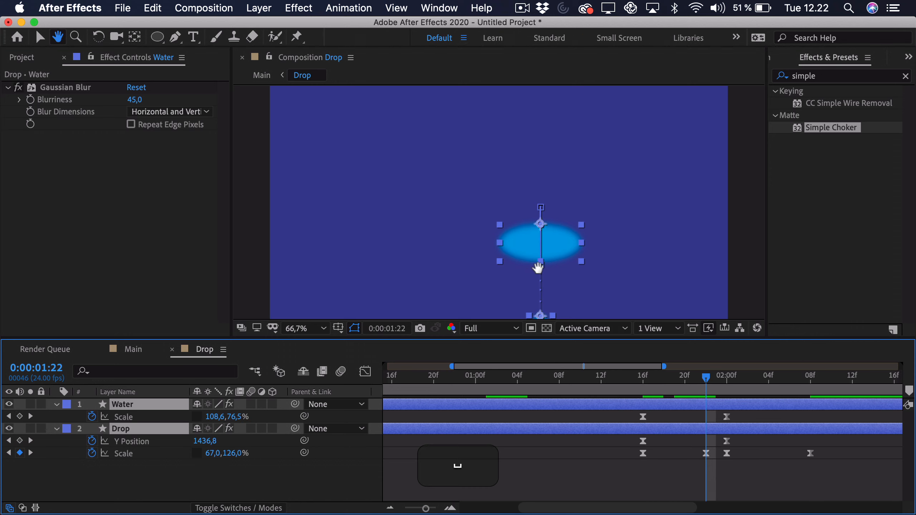
{"action": "left_click_drag", "start_coordinate": [537, 268], "coordinate": [541, 139]}
{"action": "left_click", "coordinate": [647, 385]}
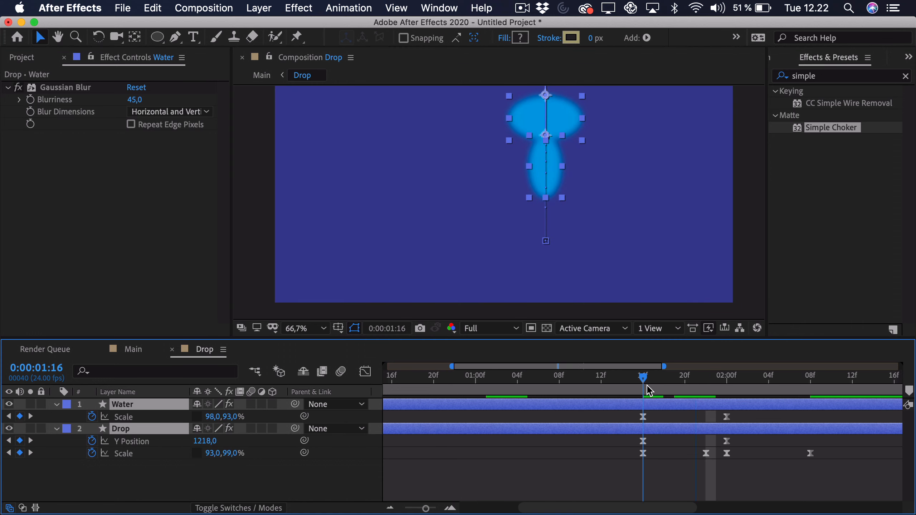
{"action": "key", "text": "space"}
Step: Sharpen the Drop's Scale curves between 0:00:01:22 and 0:00:02:00 by lengthening the outgoing handles and shortening the incoming handle in the Graph Editor
{"action": "left_click_drag", "start_coordinate": [751, 469], "coordinate": [694, 452]}
{"action": "left_click", "coordinate": [365, 372]}
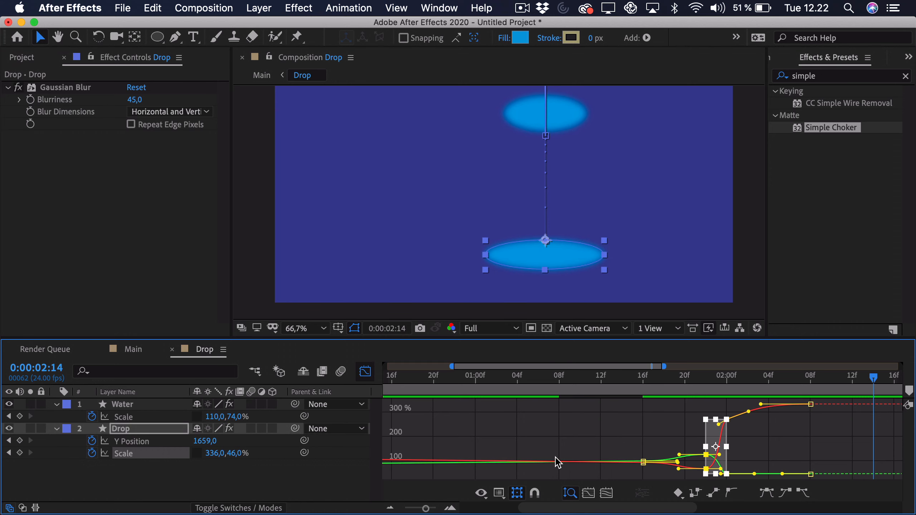
{"action": "left_click_drag", "start_coordinate": [425, 509], "coordinate": [432, 508]}
{"action": "scroll", "coordinate": [679, 501], "scroll_direction": "left", "scroll_amount": 10}
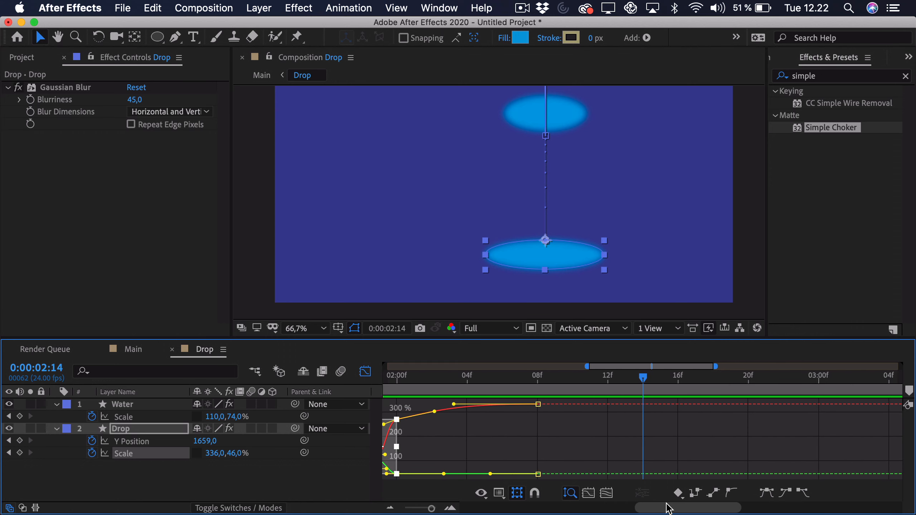
{"action": "left_click_drag", "start_coordinate": [666, 505], "coordinate": [630, 508]}
{"action": "left_click", "coordinate": [586, 449]}
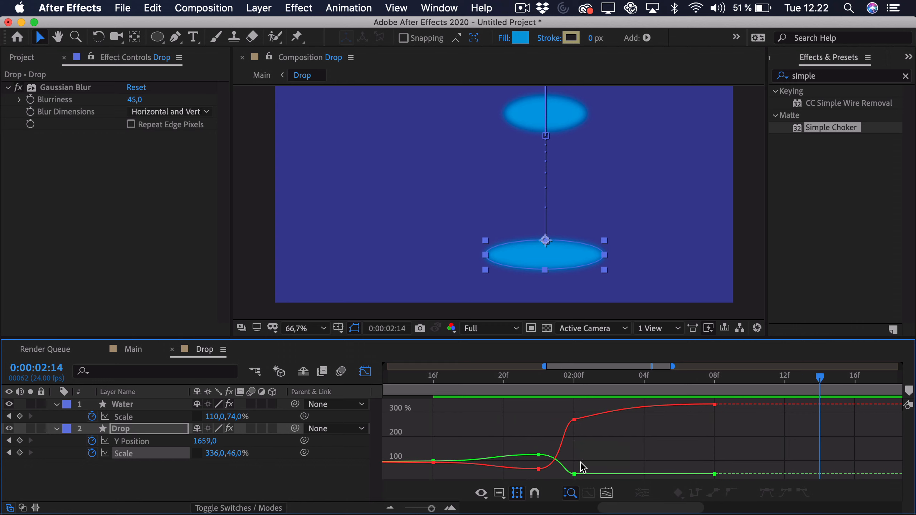
{"action": "double_click", "coordinate": [578, 472]}
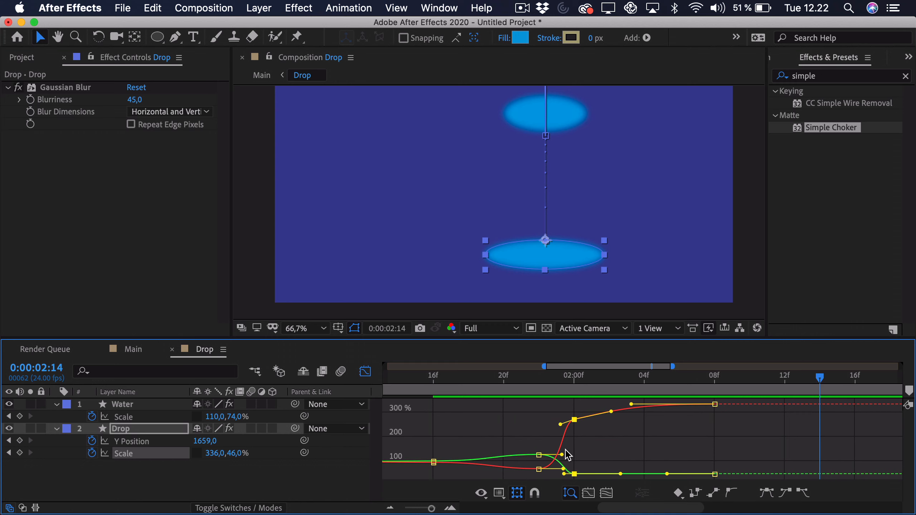
{"action": "left_click_drag", "start_coordinate": [562, 455], "coordinate": [565, 473]}
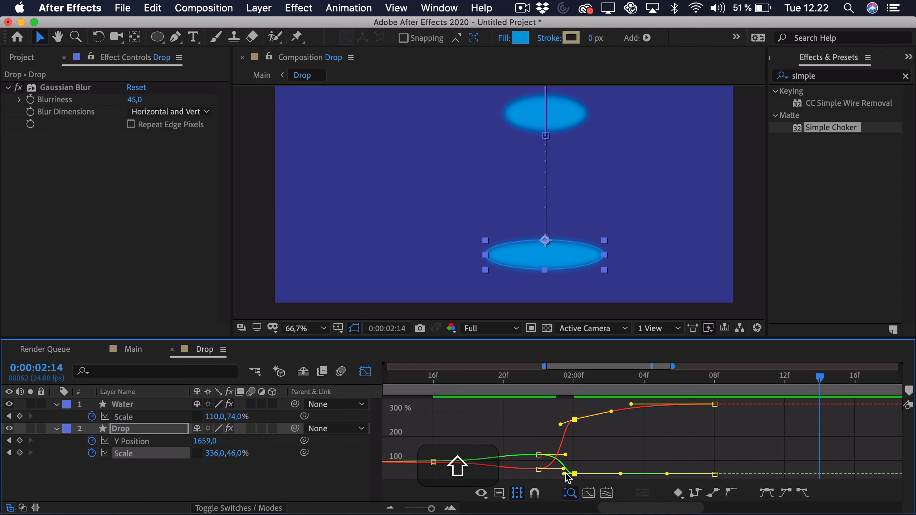
{"action": "left_click_drag", "start_coordinate": [559, 426], "coordinate": [562, 423]}
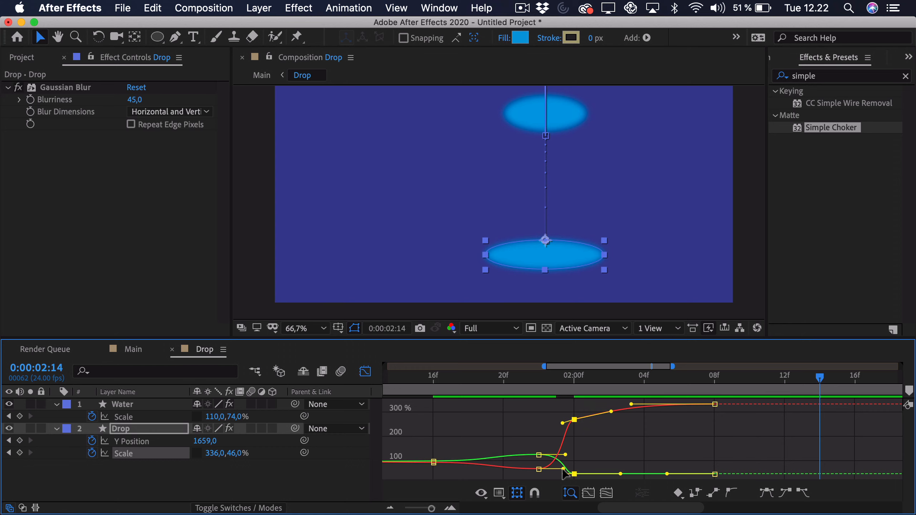
{"action": "left_click_drag", "start_coordinate": [564, 470], "coordinate": [567, 469]}
Step: Scrub through and preview the drop's shape change around 0:00:01:23, and leave the Graph Editor
{"action": "left_click_drag", "start_coordinate": [526, 383], "coordinate": [486, 378]}
{"action": "left_click", "coordinate": [554, 386]}
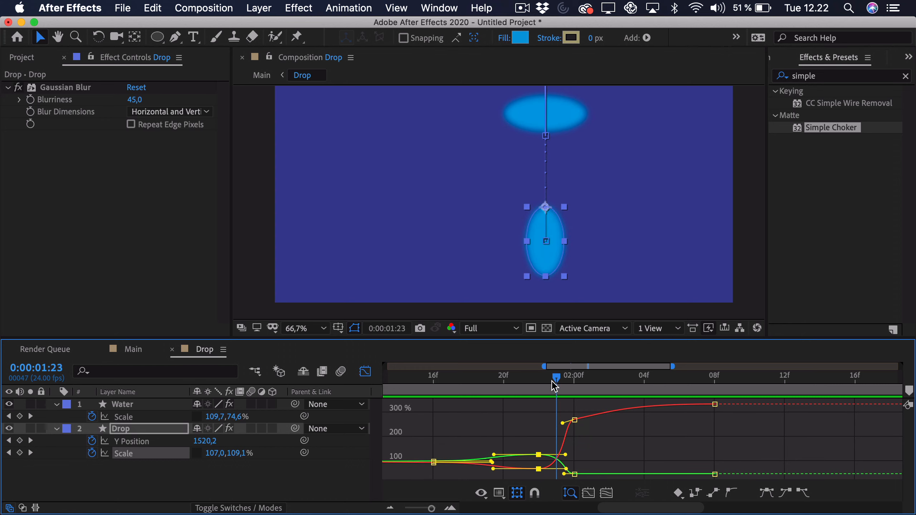
{"action": "left_click_drag", "start_coordinate": [567, 383], "coordinate": [543, 387]}
{"action": "key", "text": "space"}
{"action": "key", "text": "space"}
{"action": "key", "text": "space"}
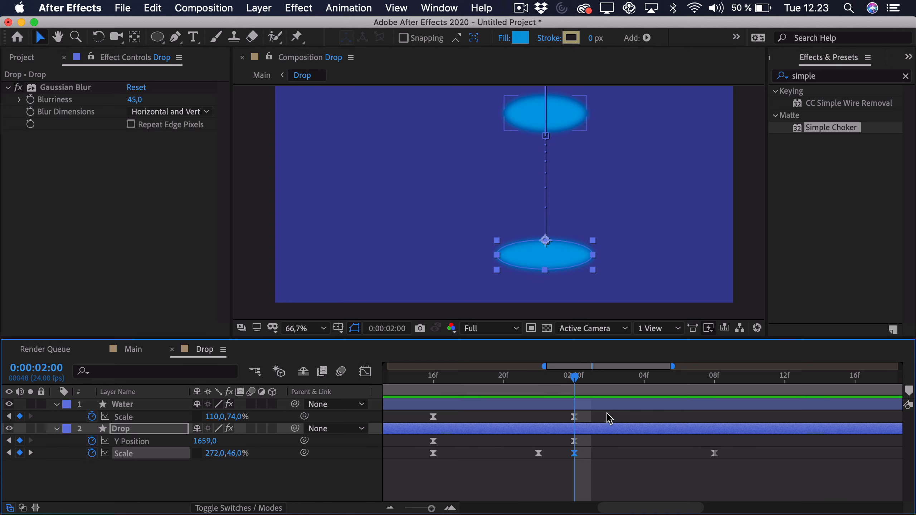
Step: Adjust the Drop's Y Position curve, shortening the 0:00:02:00 keyframe's incoming handle and lengthening the 0:00:01:16 keyframe's outgoing handle, and preview the fall
{"action": "left_click", "coordinate": [609, 419]}
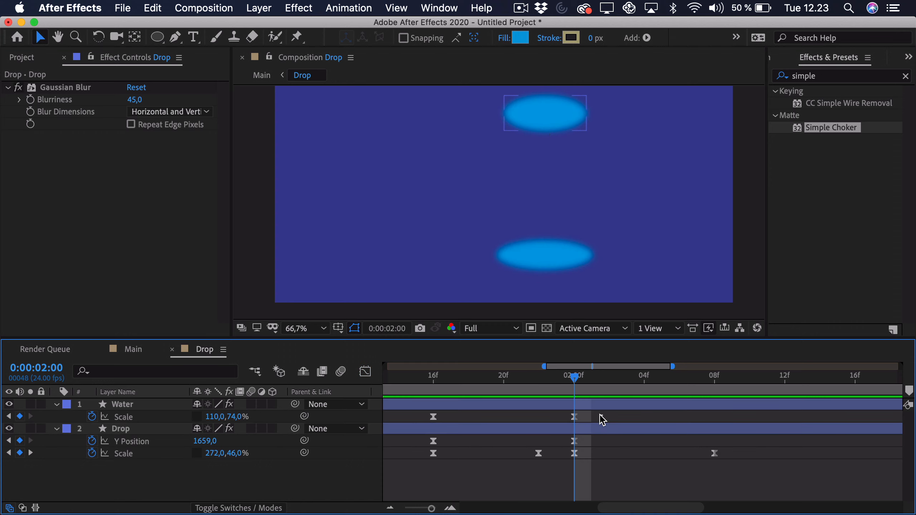
{"action": "left_click", "coordinate": [574, 417]}
{"action": "left_click", "coordinate": [572, 437]}
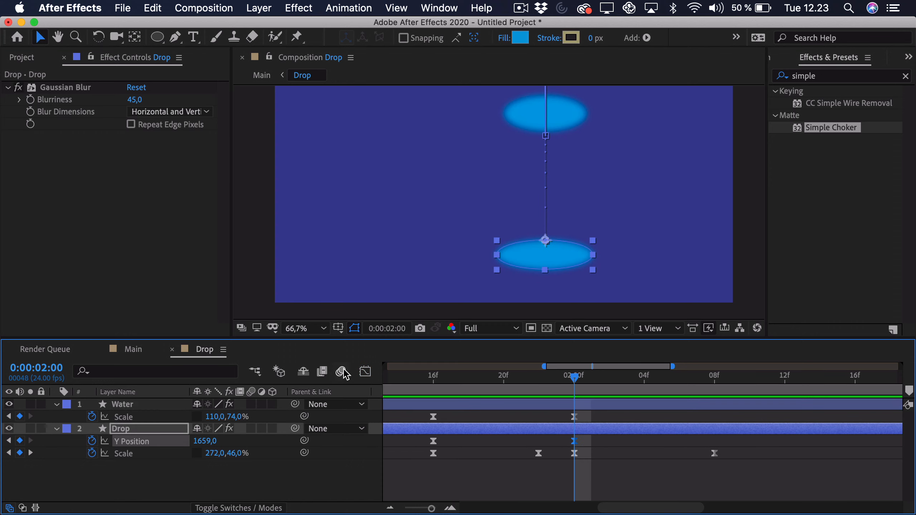
{"action": "left_click", "coordinate": [365, 371]}
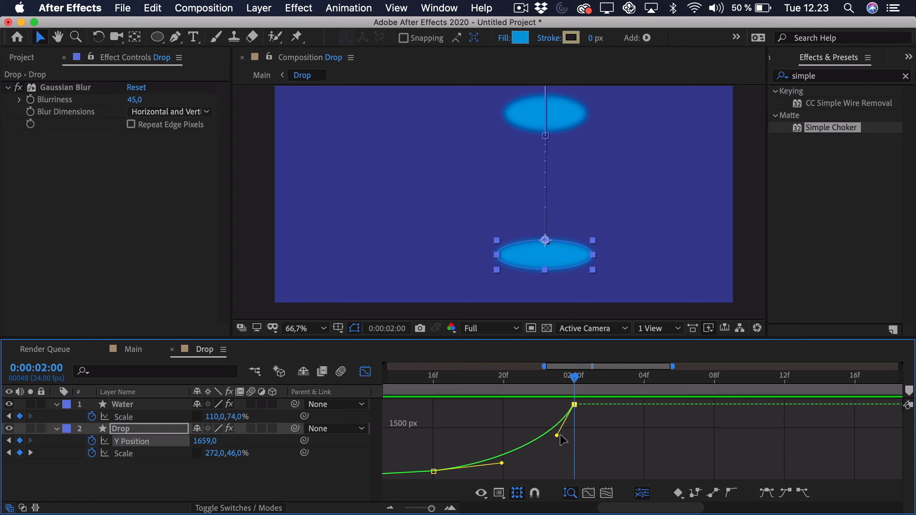
{"action": "left_click_drag", "start_coordinate": [557, 436], "coordinate": [563, 428]}
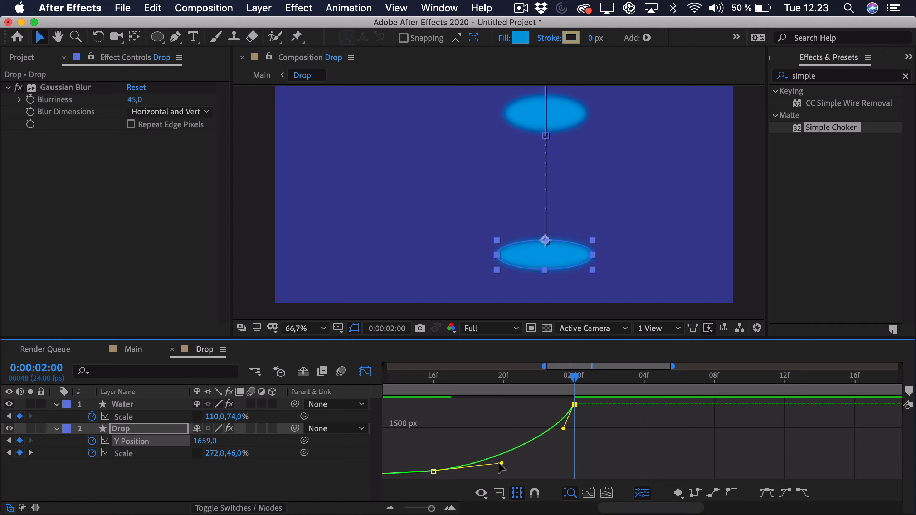
{"action": "left_click_drag", "start_coordinate": [500, 463], "coordinate": [509, 464]}
{"action": "left_click", "coordinate": [410, 383]}
{"action": "key", "text": "space"}
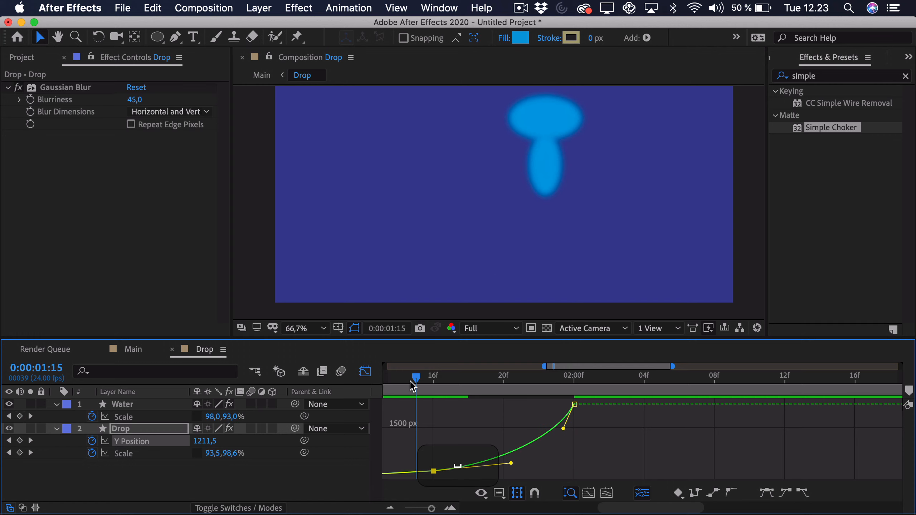
{"action": "left_click_drag", "start_coordinate": [411, 383], "coordinate": [562, 386]}
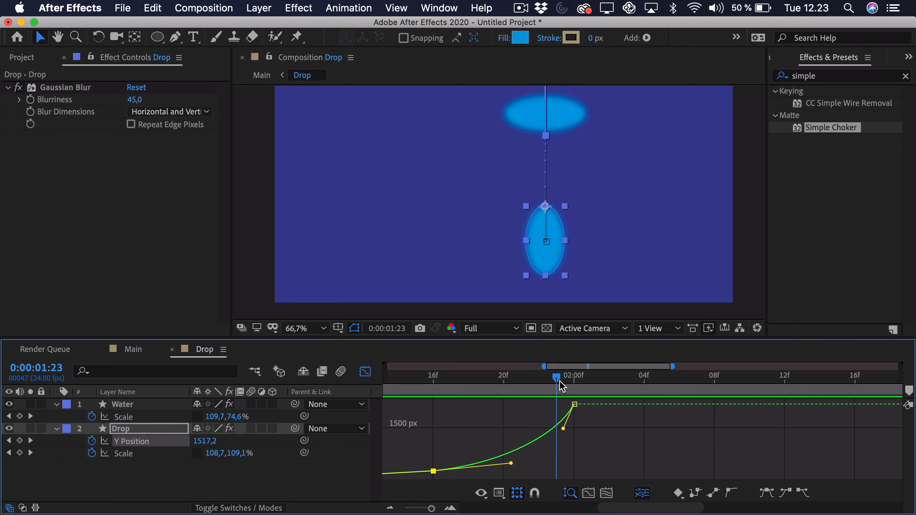
Step: Stretch the outgoing Y Position handle at 0:00:01:16 further towards 0:00:02:00 for a faster fall, and preview from 0:00:01:15
{"action": "left_click_drag", "start_coordinate": [512, 463], "coordinate": [548, 466]}
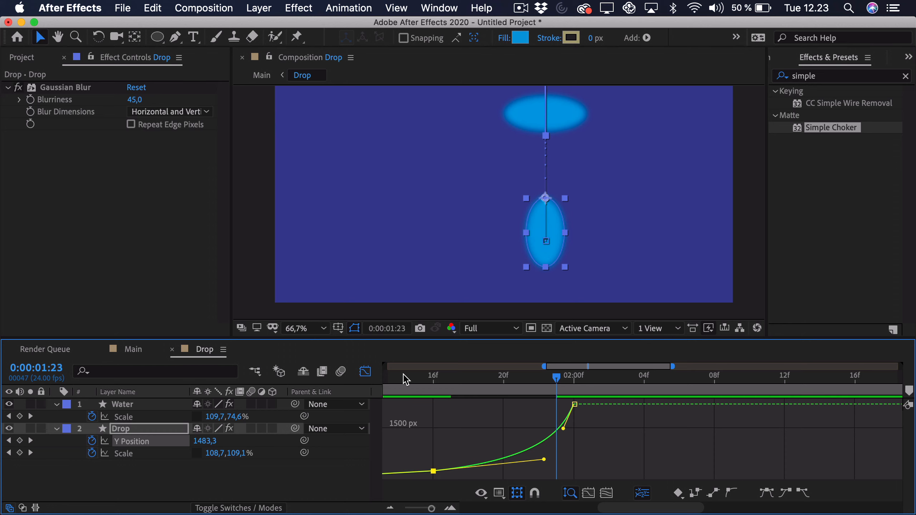
{"action": "left_click", "coordinate": [415, 382]}
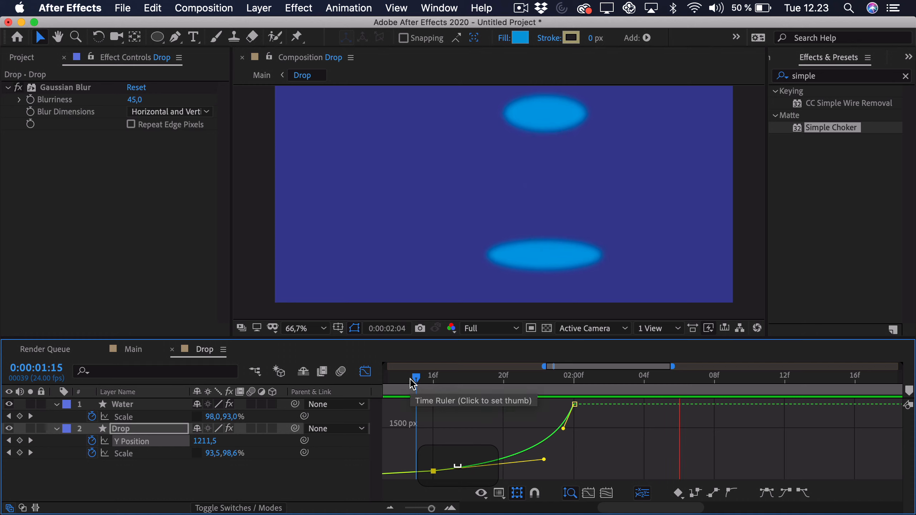
{"action": "key", "text": "space"}
Step: Return to the Main composition and preview the revised drip animation from the first frame
{"action": "left_click", "coordinate": [131, 355]}
{"action": "key", "text": "Home"}
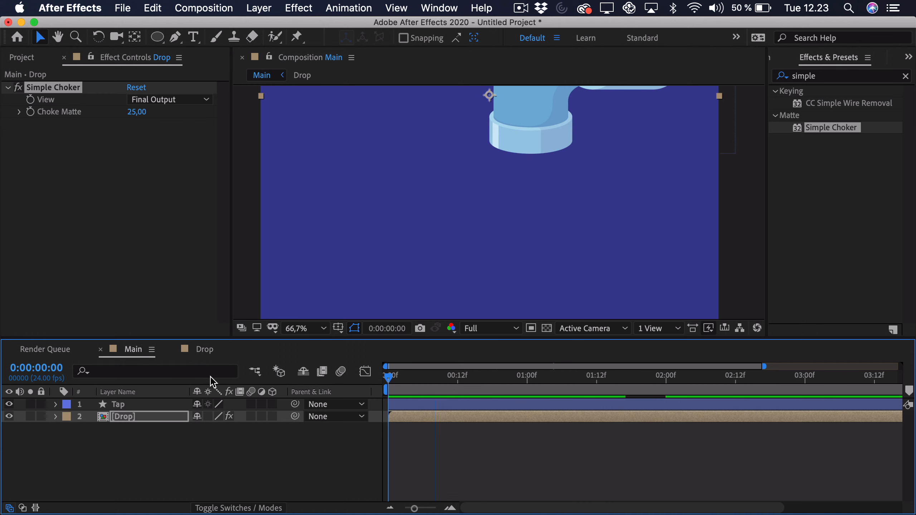
{"action": "key", "text": "space"}
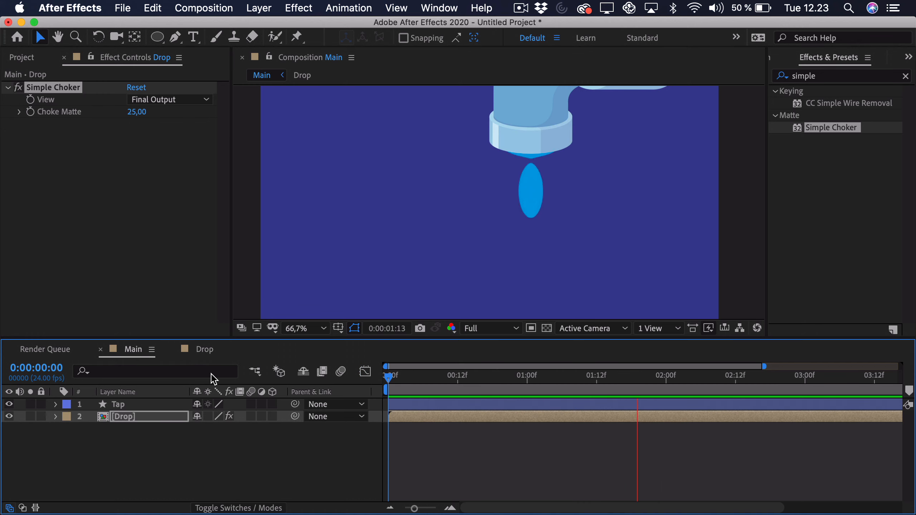
{"action": "key", "text": "space"}
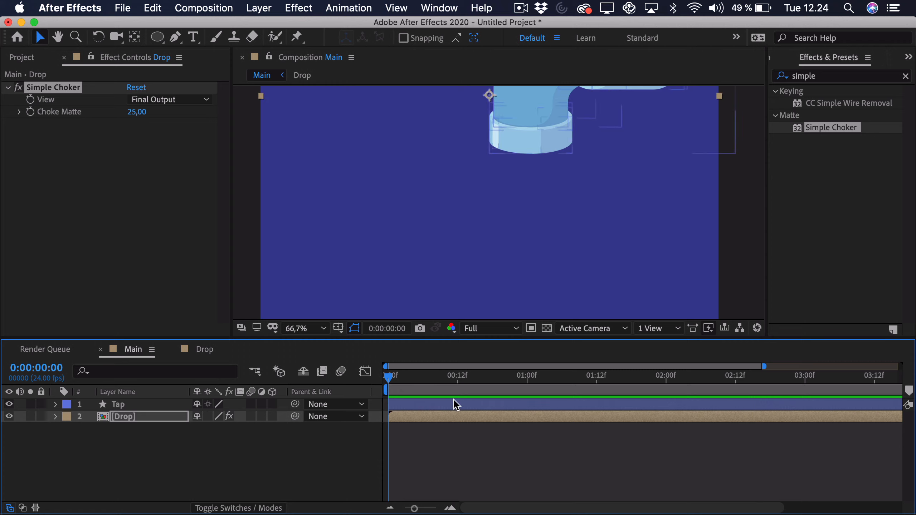
Step: Inspect how the drop separates from the spout in Main at 0:00:01:18 and 0:00:01:01
{"action": "left_click_drag", "start_coordinate": [481, 379], "coordinate": [632, 397]}
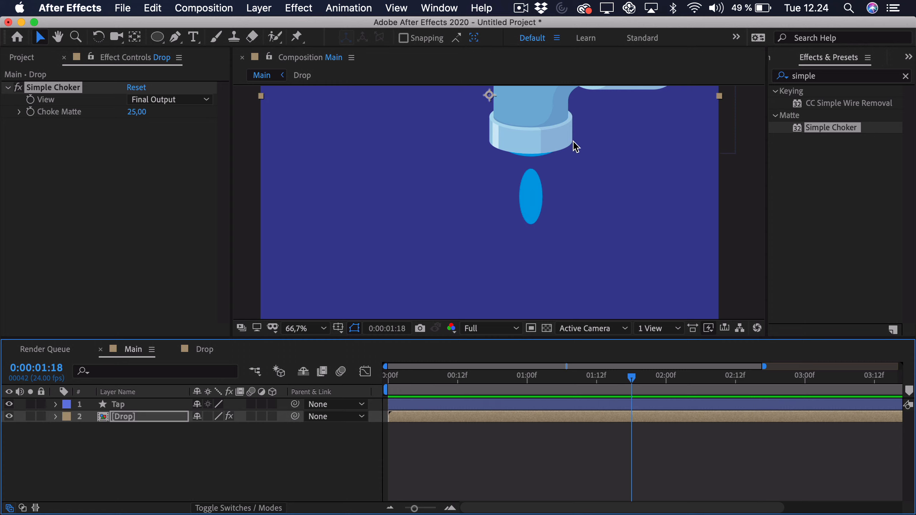
{"action": "left_click_drag", "start_coordinate": [575, 146], "coordinate": [482, 160]}
{"action": "key", "text": "ctrl+super+z"}
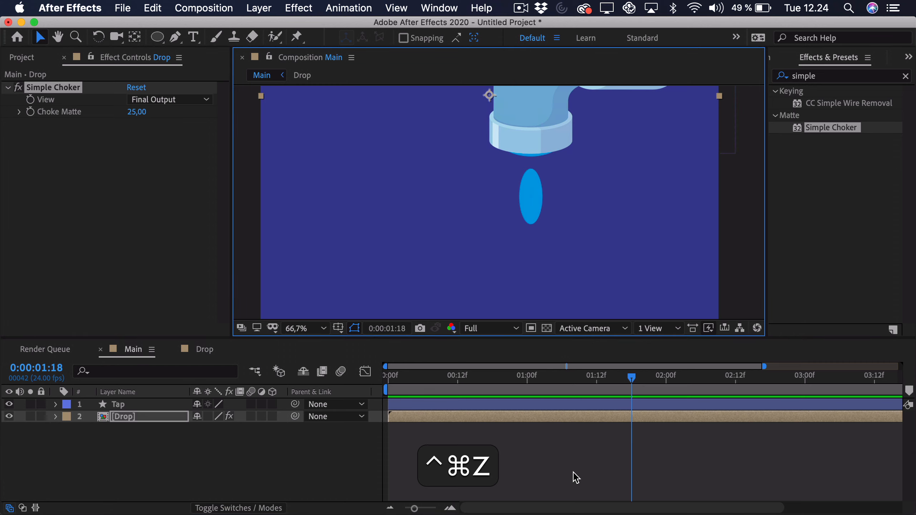
{"action": "key", "text": "super+z"}
{"action": "left_click", "coordinate": [526, 436]}
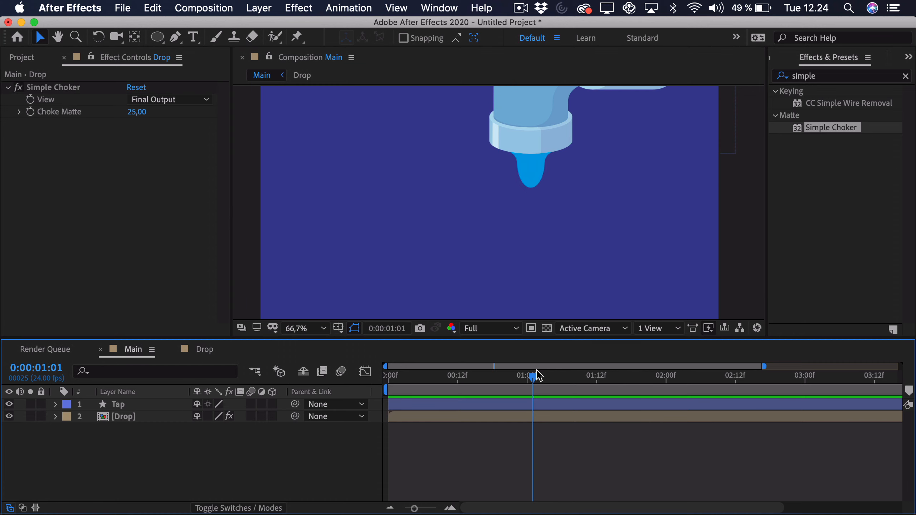
Step: In the Drop composition, set the Water layer's Scale width at 0:00:01:16 to 103% and increase its Scale height
{"action": "double_click", "coordinate": [479, 421]}
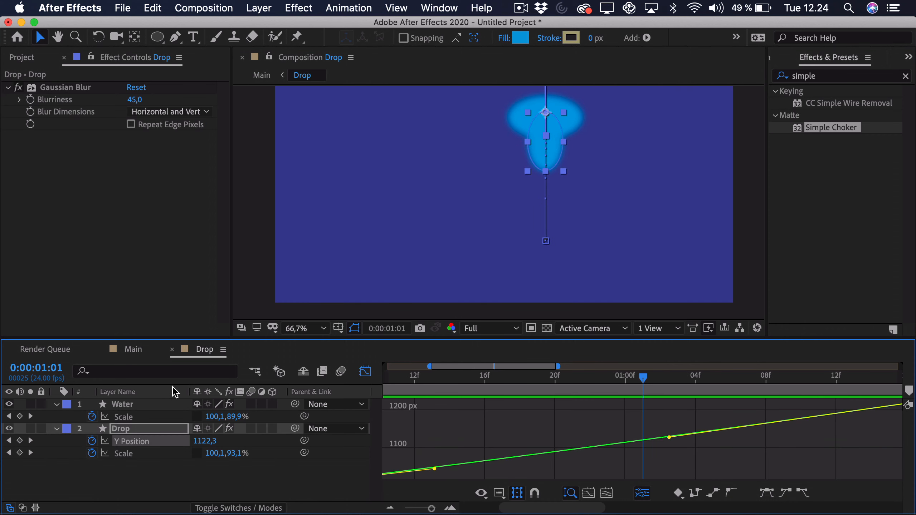
{"action": "left_click", "coordinate": [140, 405]}
{"action": "left_click", "coordinate": [366, 372]}
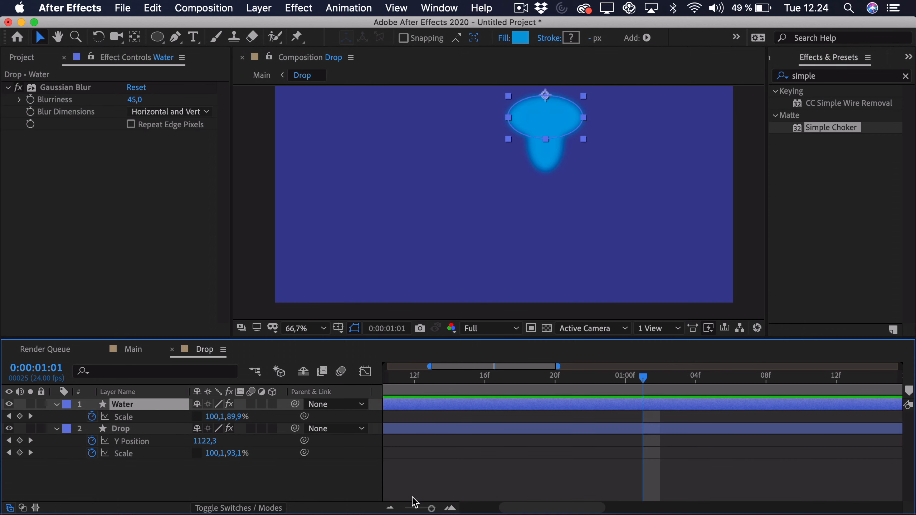
{"action": "left_click_drag", "start_coordinate": [431, 509], "coordinate": [420, 509]}
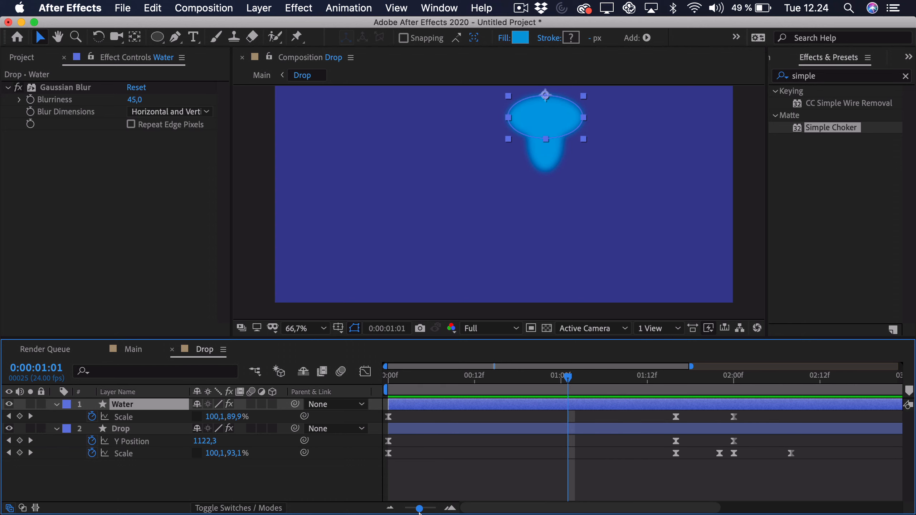
{"action": "left_click_drag", "start_coordinate": [665, 388], "coordinate": [677, 388]}
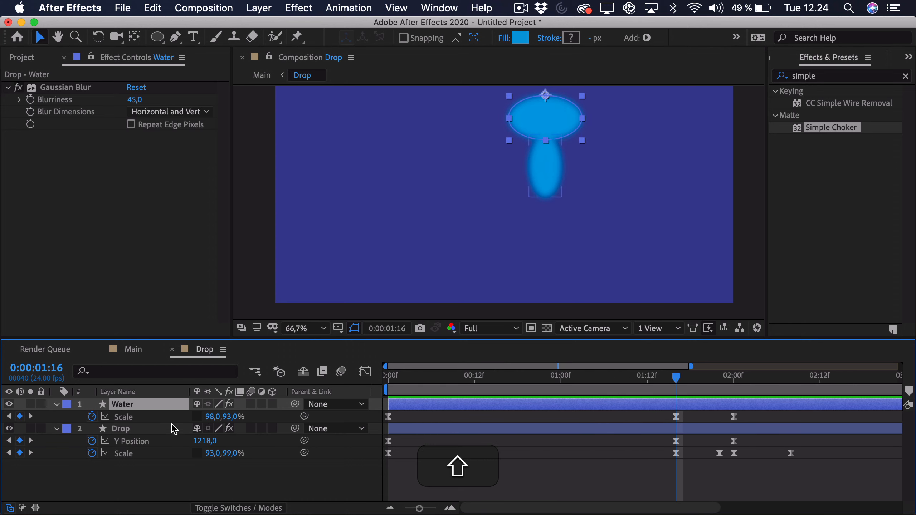
{"action": "left_click", "coordinate": [158, 418]}
{"action": "left_click", "coordinate": [260, 416]}
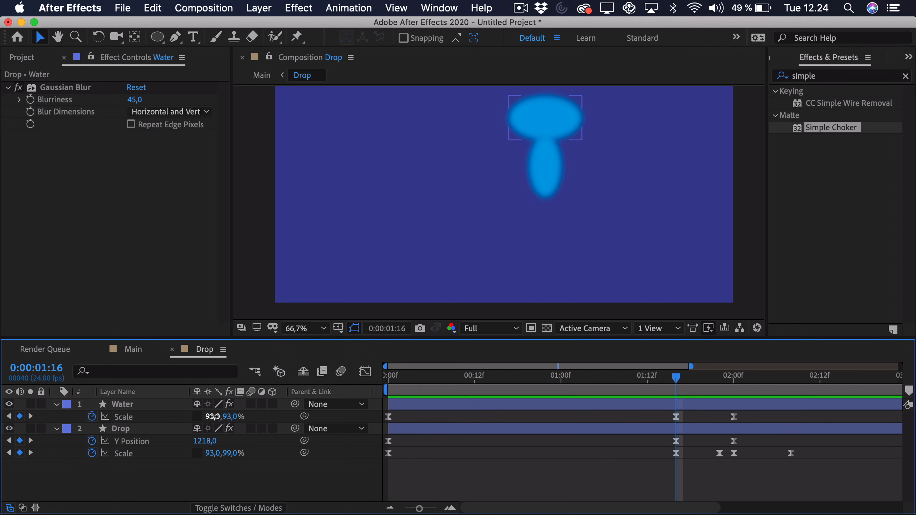
{"action": "left_click_drag", "start_coordinate": [214, 416], "coordinate": [235, 416]}
{"action": "key", "text": "super+z"}
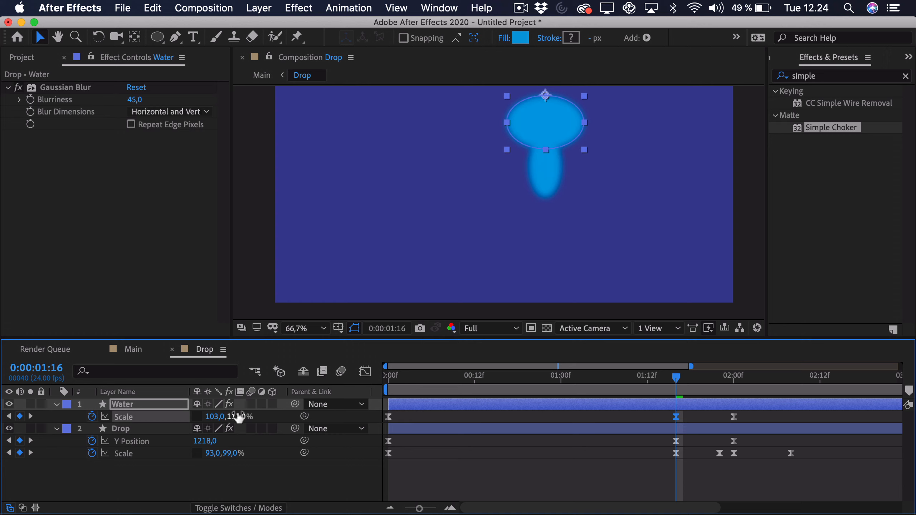
Step: Check the swollen water in Main, and undo the last Water Scale height increase in the Drop composition
{"action": "left_click", "coordinate": [141, 351]}
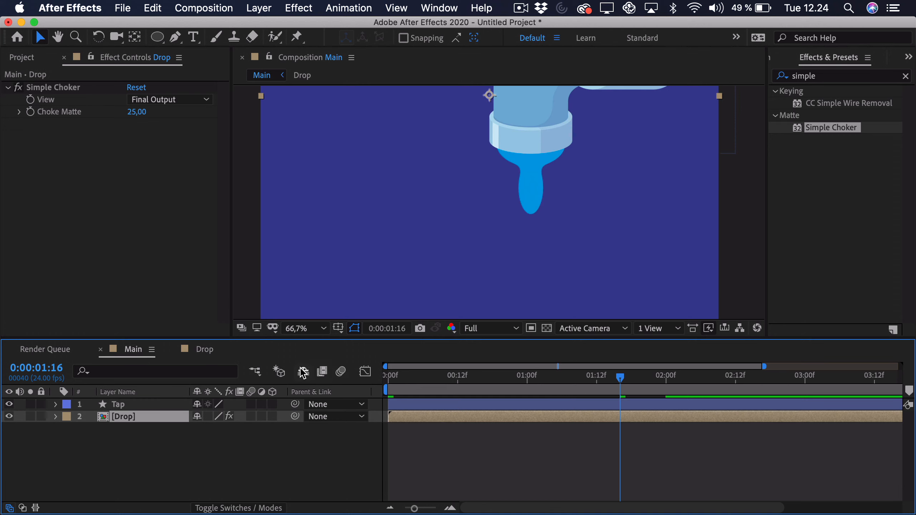
{"action": "left_click", "coordinate": [211, 349]}
{"action": "key", "text": "super+z"}
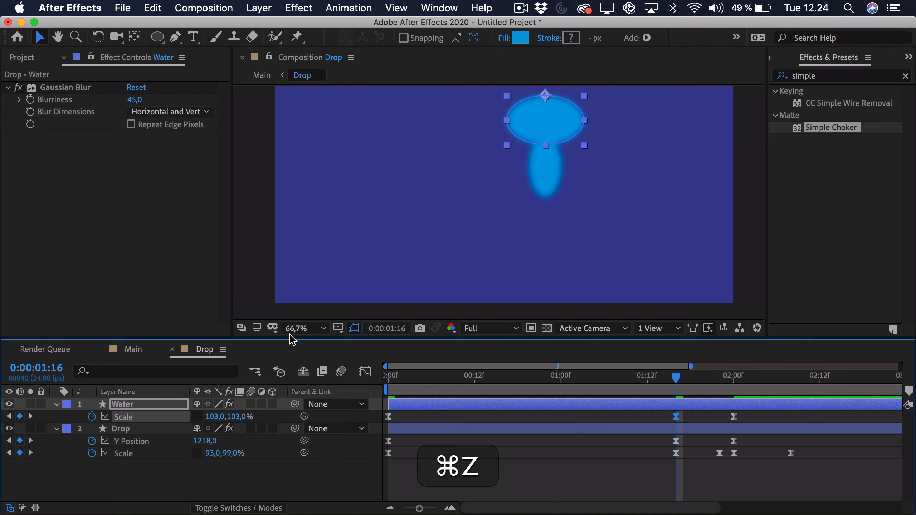
Step: Preview the drip animation in Main from the first frame, pausing to check the separation around 0:00:01:05
{"action": "left_click", "coordinate": [126, 348]}
{"action": "left_click_drag", "start_coordinate": [549, 375], "coordinate": [158, 376]}
{"action": "key", "text": "space"}
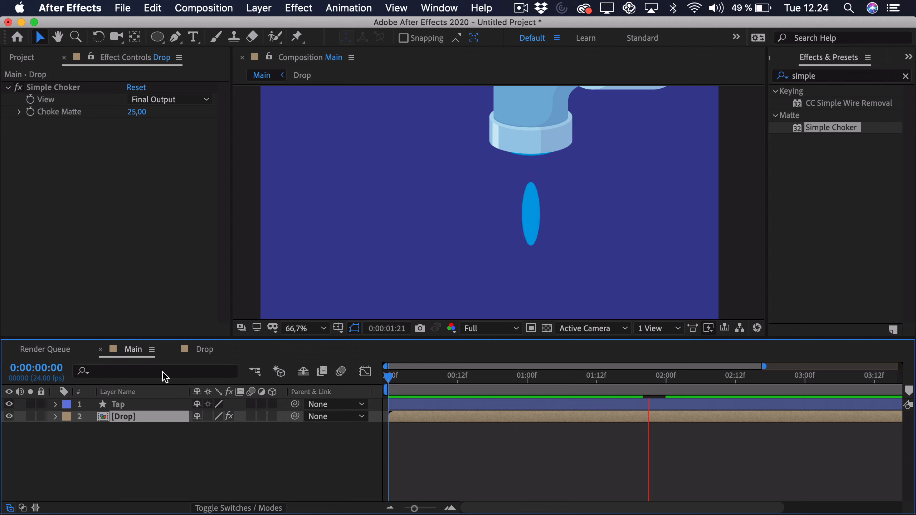
{"action": "left_click", "coordinate": [556, 391]}
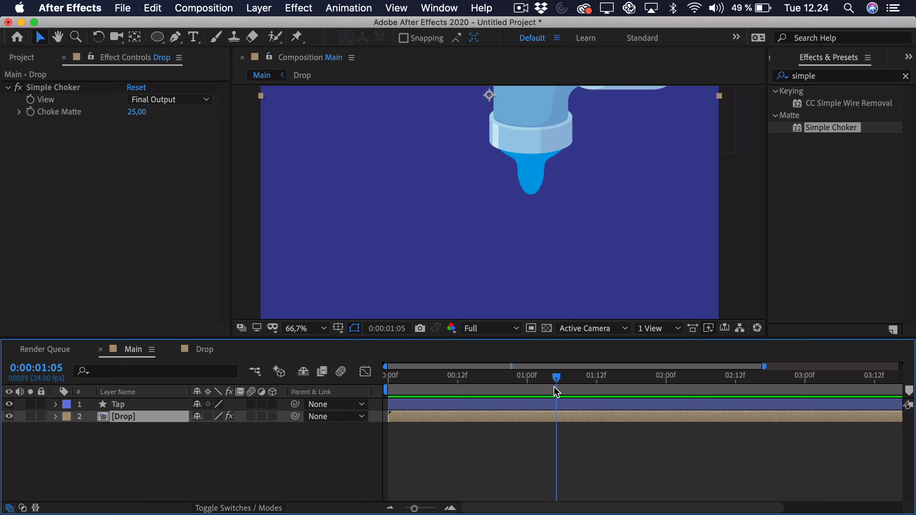
{"action": "key", "text": "space"}
{"action": "left_click_drag", "start_coordinate": [554, 388], "coordinate": [150, 352]}
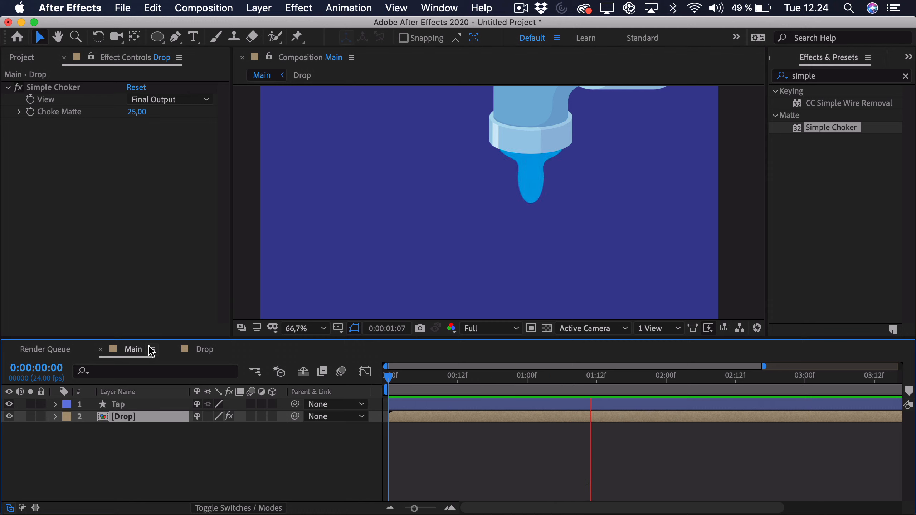
{"action": "key", "text": "space"}
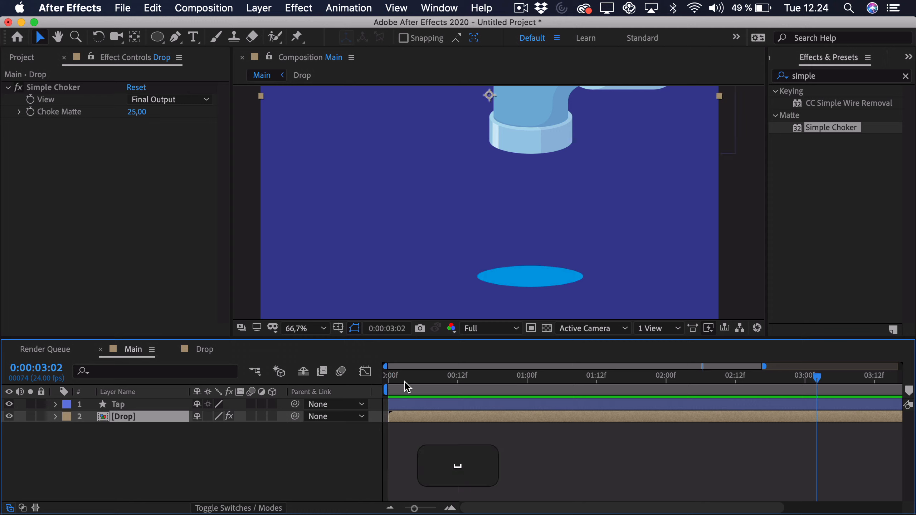
Step: Copy the Drop shape layer from the Drop composition and paste it into Main with the current time at 0:00:02:00
{"action": "left_click_drag", "start_coordinate": [398, 382], "coordinate": [667, 398]}
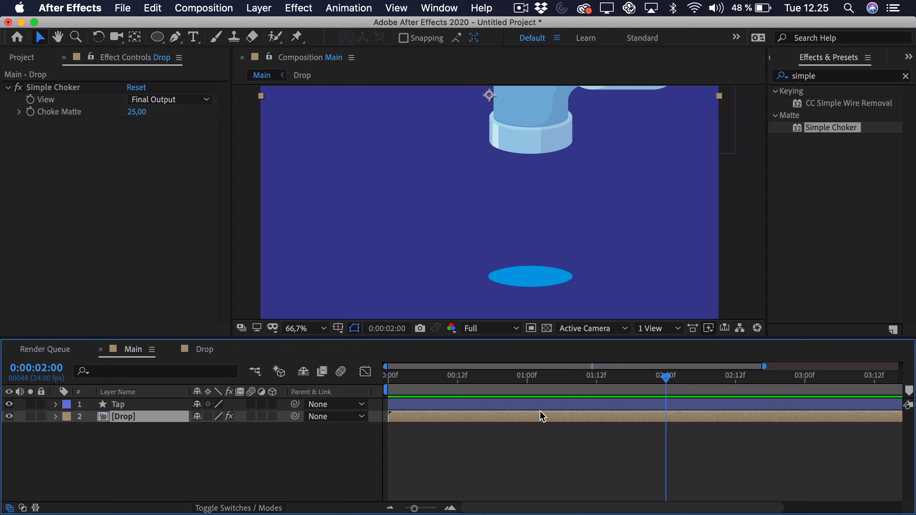
{"action": "left_click", "coordinate": [216, 350]}
{"action": "key", "text": "super+z"}
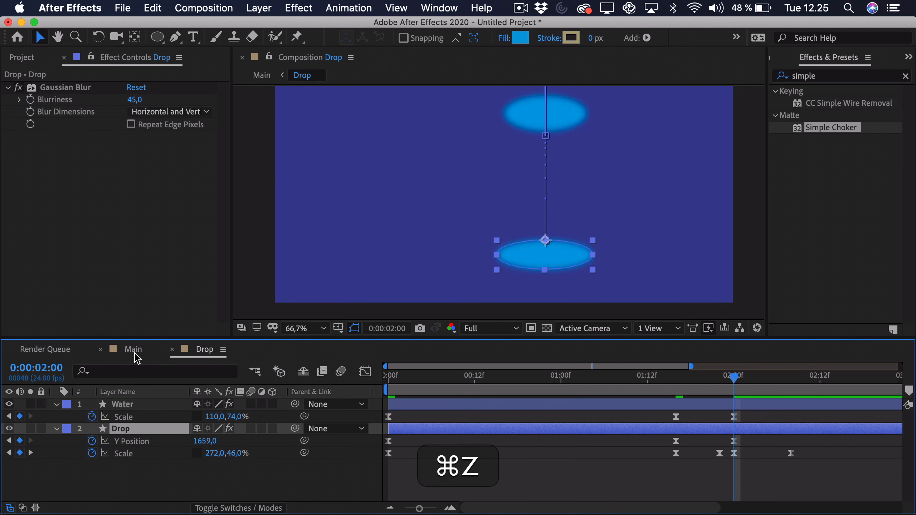
{"action": "key", "text": "super+c"}
{"action": "left_click", "coordinate": [134, 349]}
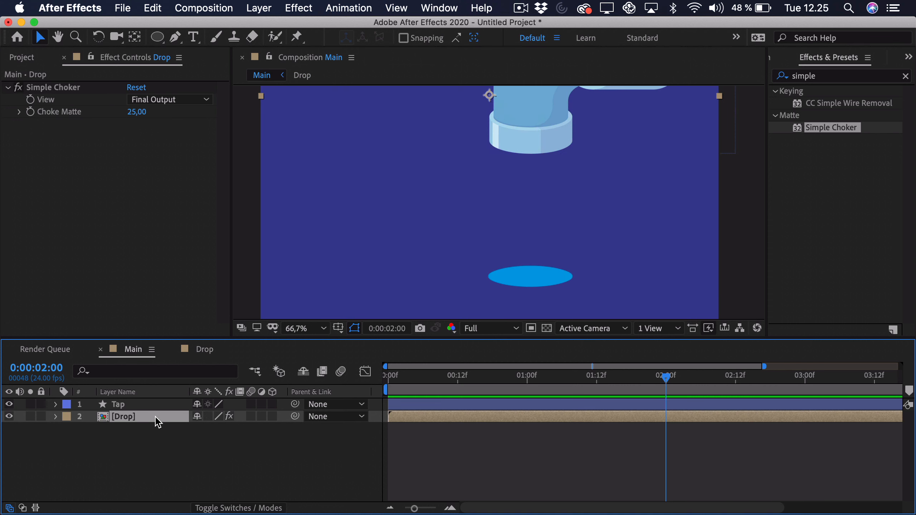
{"action": "key", "text": "super+v"}
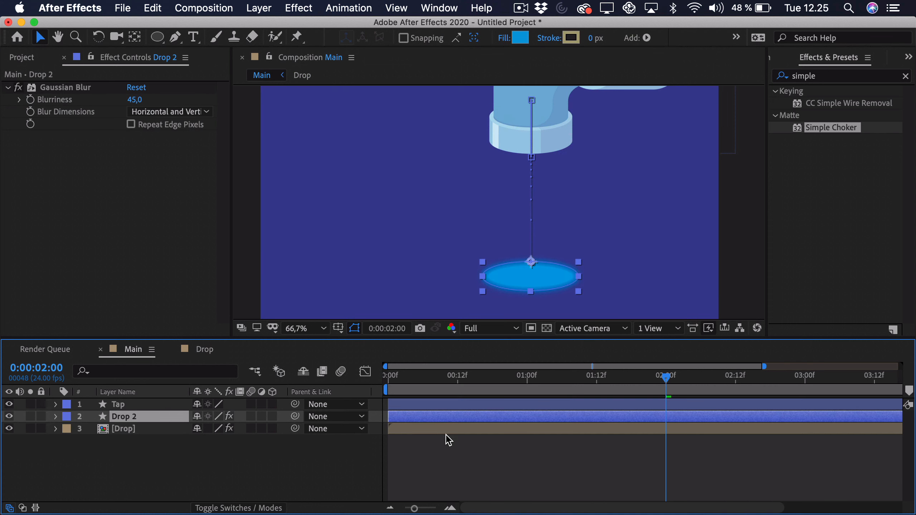
Step: Delete all Y Position and Scale keyframes and the Gaussian Blur effect from the Drop 2 layer
{"action": "key", "text": "u"}
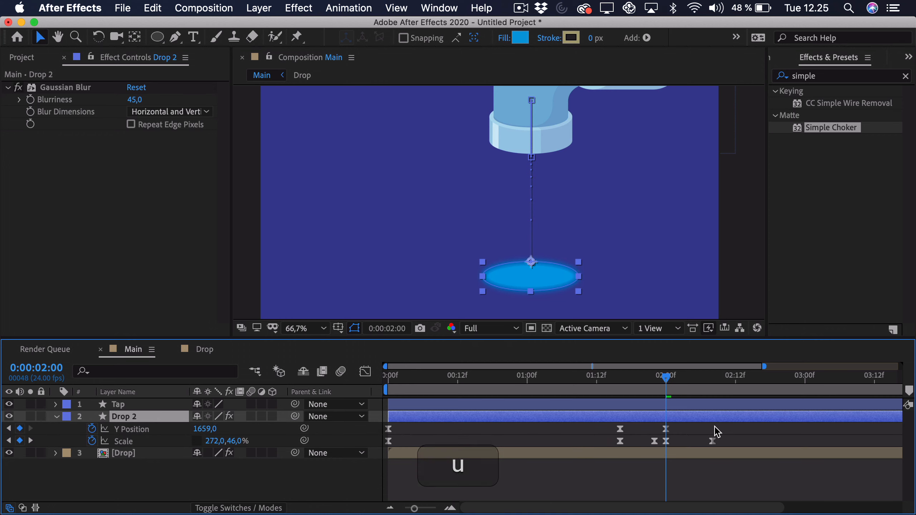
{"action": "left_click_drag", "start_coordinate": [717, 428], "coordinate": [363, 446]}
{"action": "key", "text": "BackSpace"}
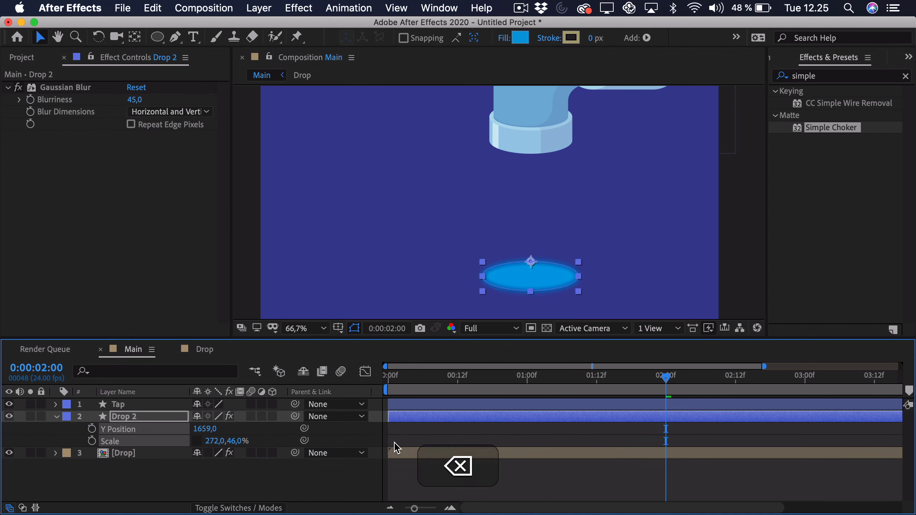
{"action": "left_click", "coordinate": [58, 91]}
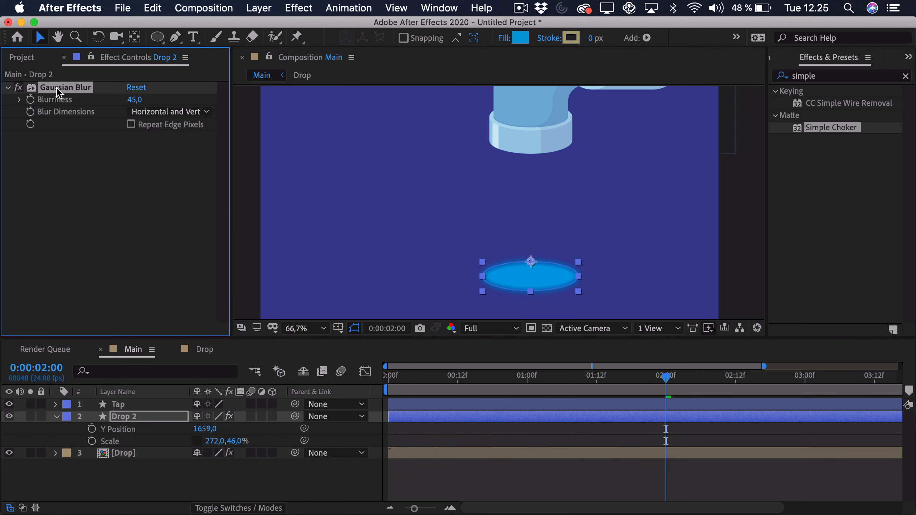
{"action": "key", "text": "BackSpace"}
Step: Center Drop 2's anchor point in its ellipse and trim the layer to start at 0:00:02:00
{"action": "key", "text": "y"}
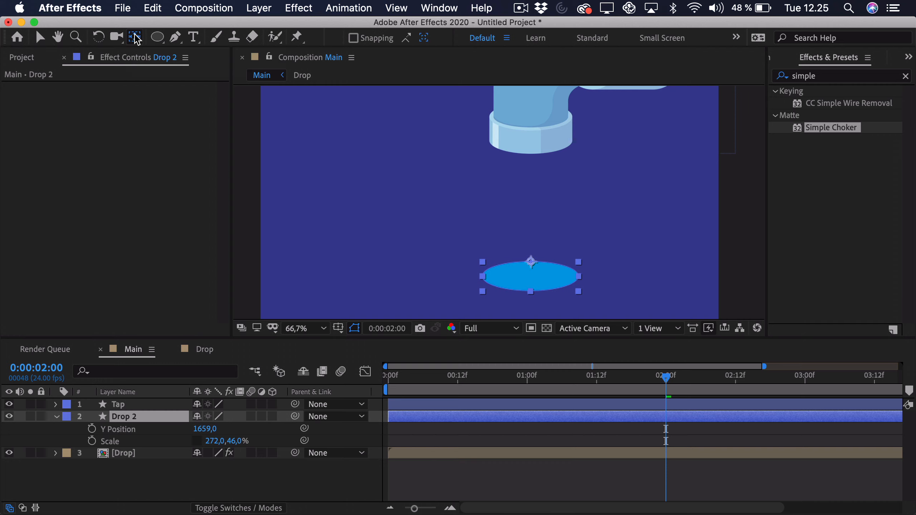
{"action": "left_click_drag", "start_coordinate": [538, 262], "coordinate": [532, 283]}
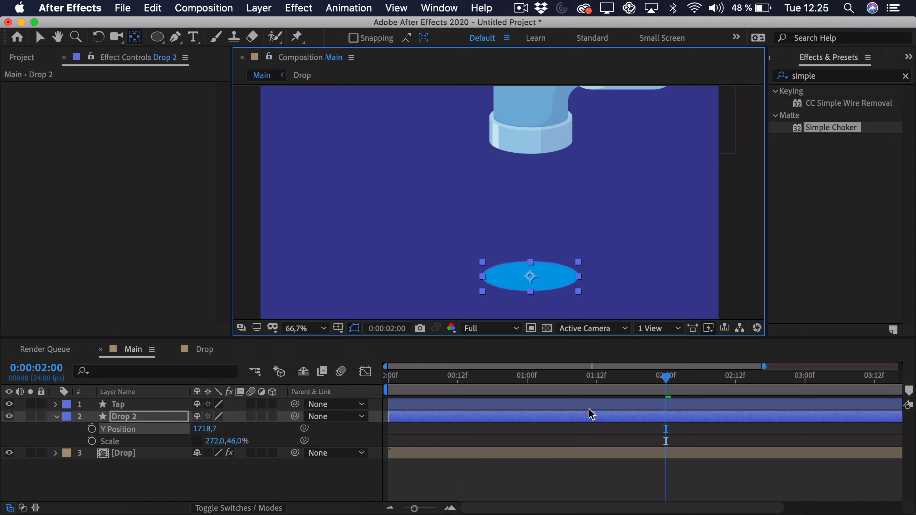
{"action": "left_click_drag", "start_coordinate": [388, 417], "coordinate": [666, 417]}
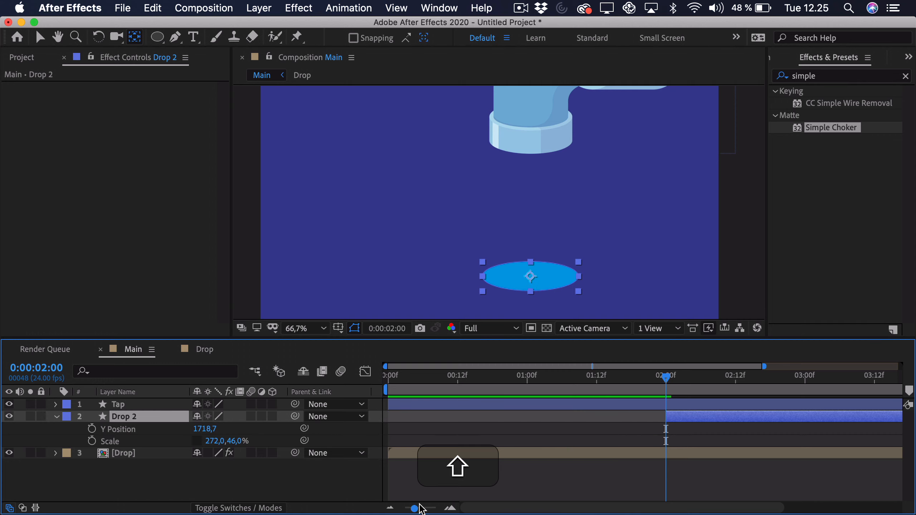
Step: Enable Scale keyframing on Drop 2 at 0:00:02:00 and add a second Scale keyframe at 0:00:02:08
{"action": "left_click", "coordinate": [421, 509]}
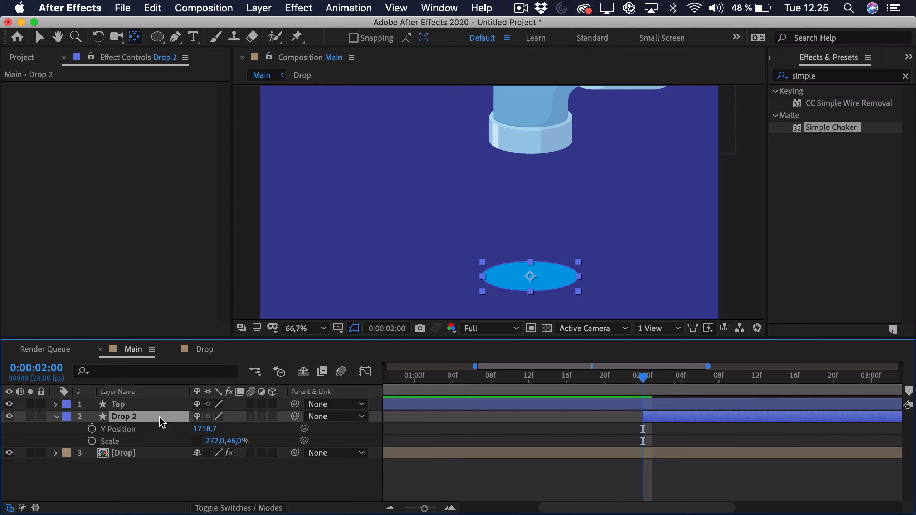
{"action": "left_click", "coordinate": [114, 442]}
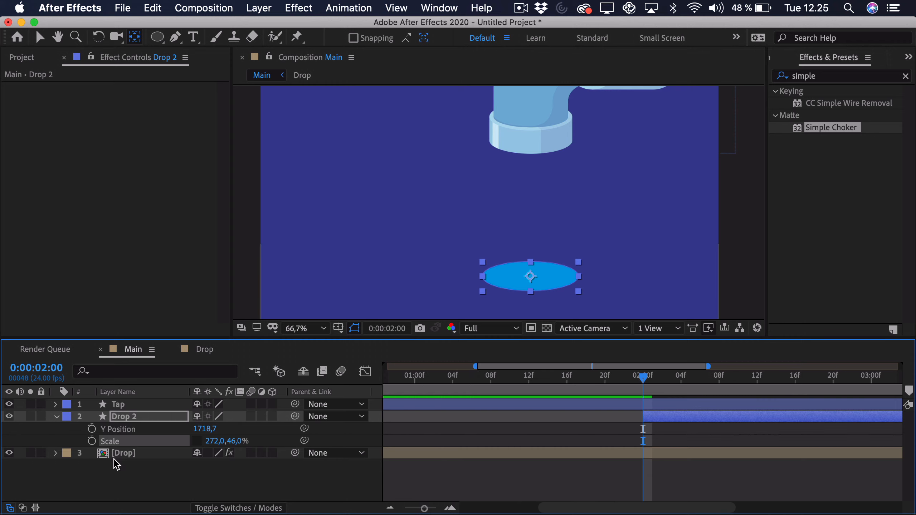
{"action": "left_click", "coordinate": [92, 441]}
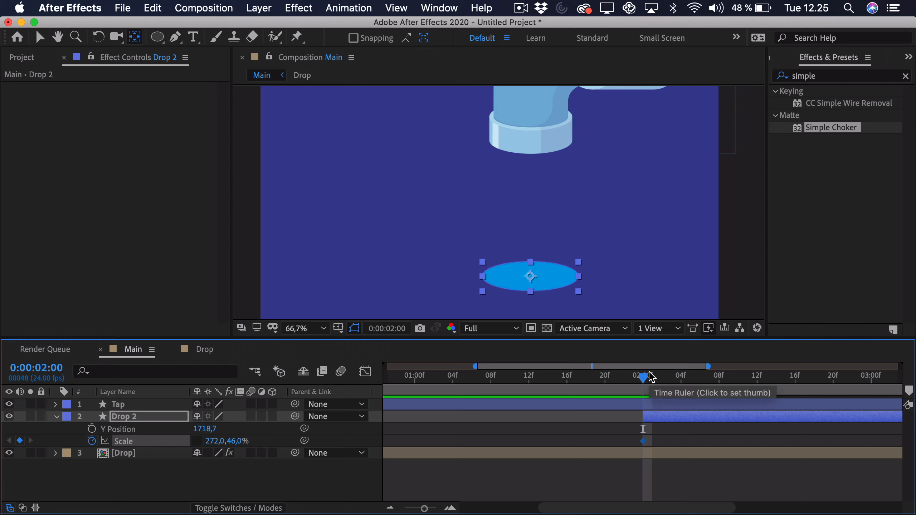
{"action": "key", "text": "super+Right"}
{"action": "key", "text": "super+Right"}
{"action": "key", "text": "super+Right"}
{"action": "key", "text": "super+Right"}
{"action": "key", "text": "super+Right"}
{"action": "key", "text": "super+Right"}
{"action": "key", "text": "super+Right"}
{"action": "key", "text": "super+Right"}
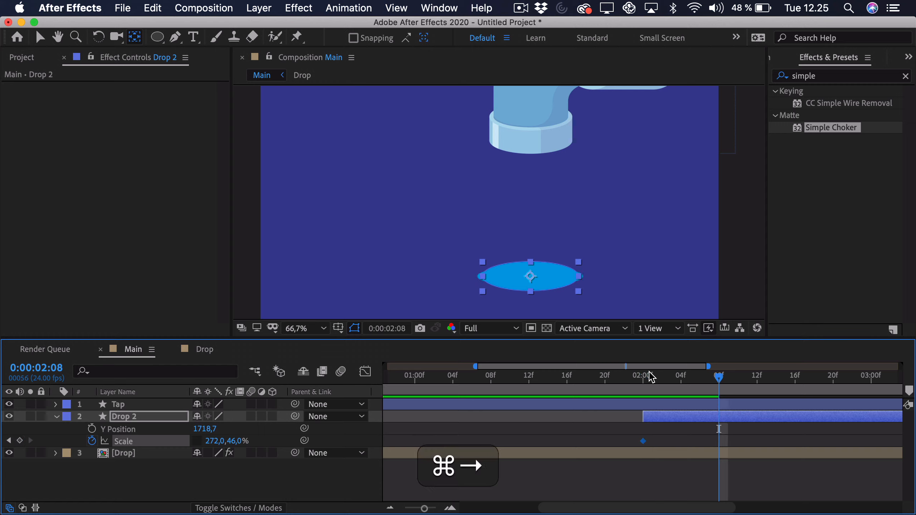
{"action": "left_click", "coordinate": [19, 440]}
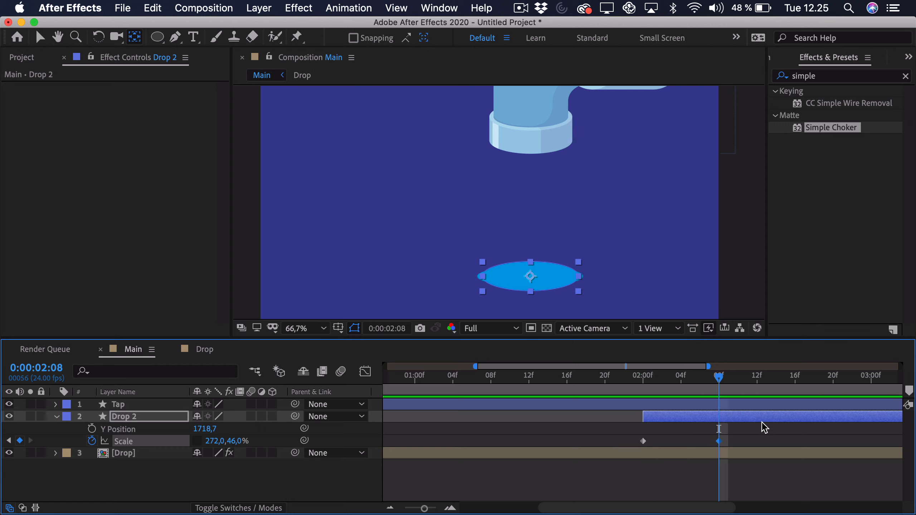
Step: Set Drop 2's Scale to 0, 0% at the 0:00:02:00 keyframe
{"action": "left_click_drag", "start_coordinate": [653, 384], "coordinate": [645, 384]}
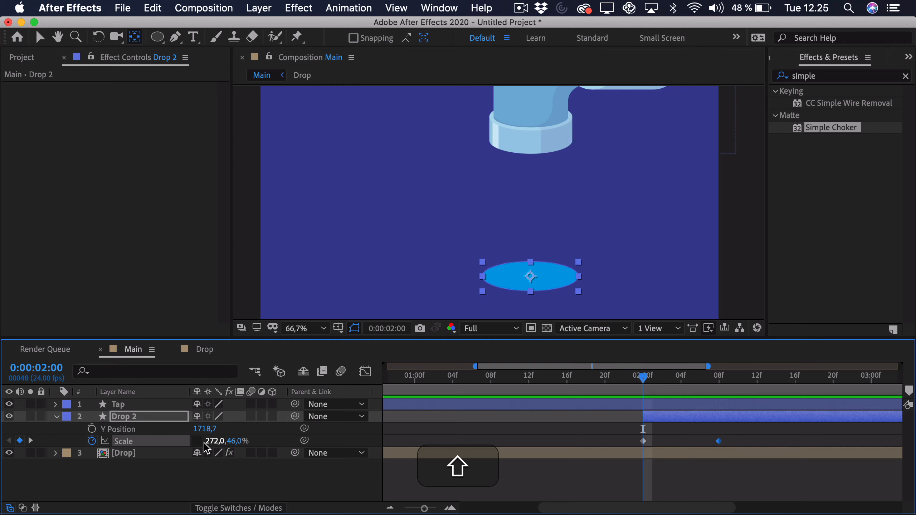
{"action": "left_click", "coordinate": [216, 441]}
{"action": "type", "text": "0"}
{"action": "key", "text": "Tab"}
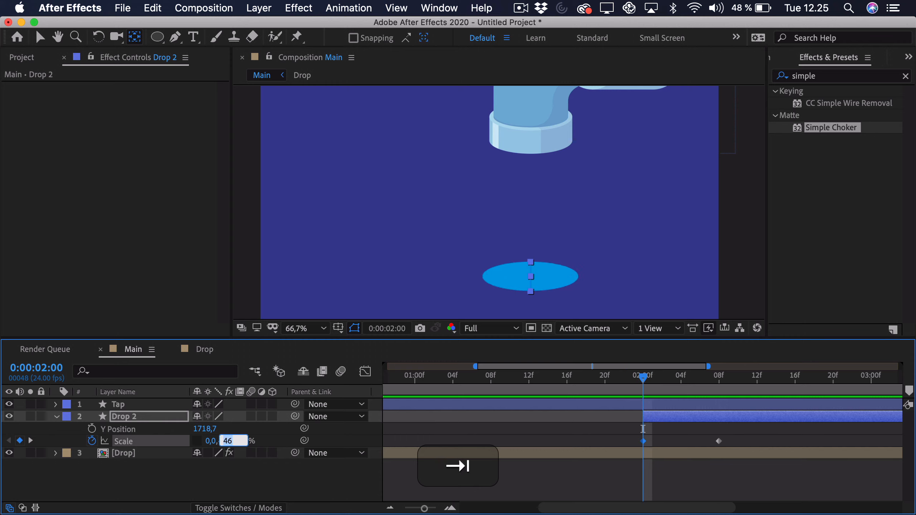
{"action": "key", "text": "Return"}
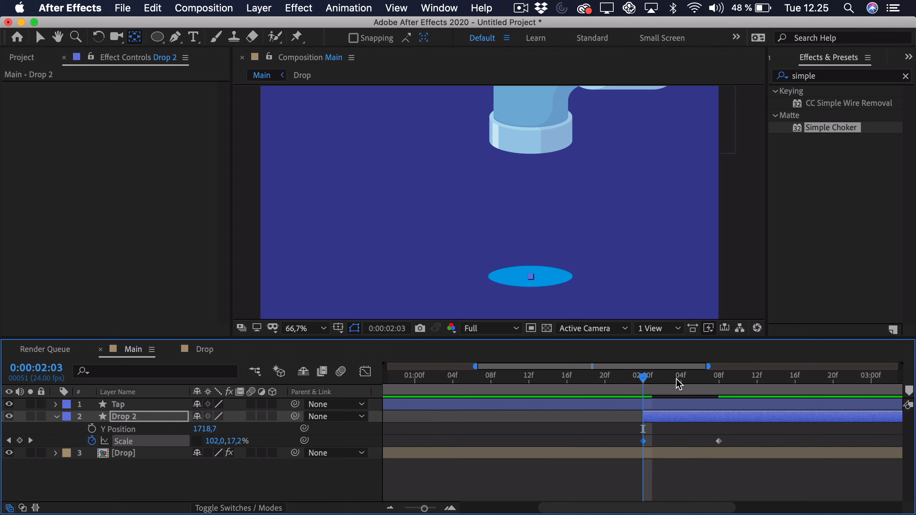
Step: Set Drop 2's Scale at 0:00:02:08 to 306, 36% so it covers the blurred puddle beneath
{"action": "left_click_drag", "start_coordinate": [678, 381], "coordinate": [713, 388]}
{"action": "scroll", "coordinate": [507, 270], "scroll_direction": "up", "scroll_amount": 2}
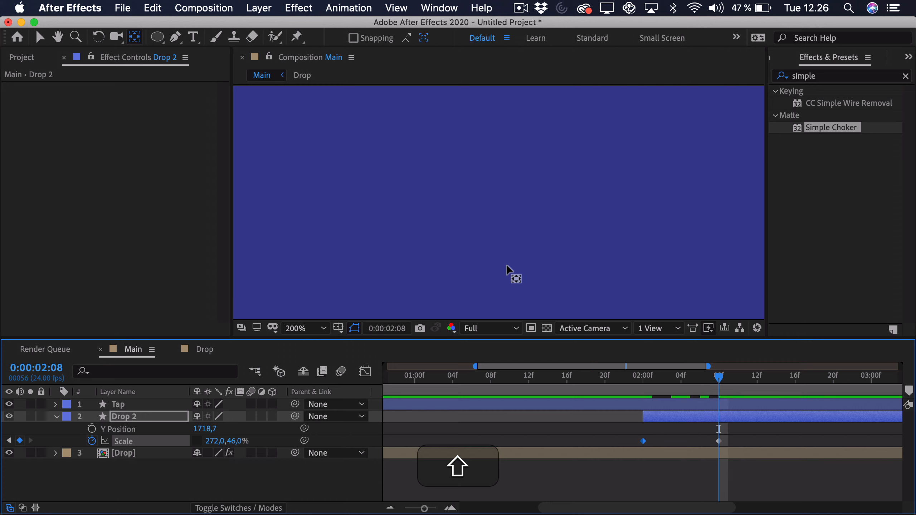
{"action": "key", "text": "space"}
{"action": "left_click_drag", "start_coordinate": [527, 286], "coordinate": [513, 119]}
{"action": "left_click_drag", "start_coordinate": [501, 263], "coordinate": [426, 239]}
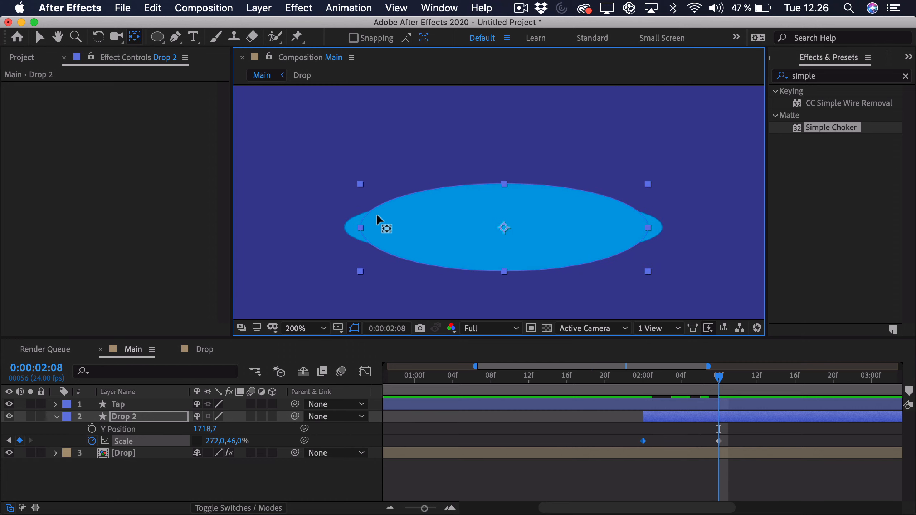
{"action": "mouse_move", "coordinate": [222, 444]}
{"action": "left_mouse_down"}
{"action": "mouse_move", "coordinate": [236, 442]}
{"action": "mouse_move", "coordinate": [221, 447]}
{"action": "mouse_move", "coordinate": [230, 449]}
{"action": "left_mouse_up"}
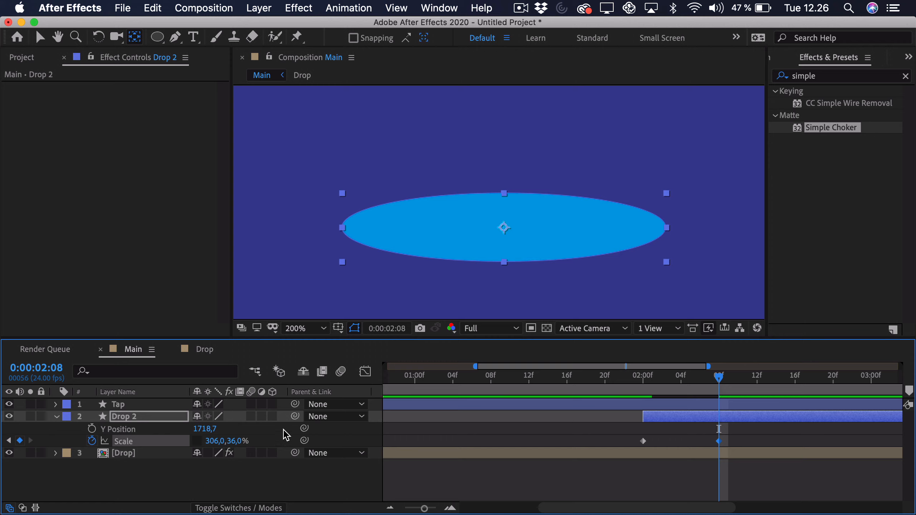
Step: Apply Easy Ease to both Drop 2 Scale keyframes and show their curves in the Graph Editor
{"action": "left_click_drag", "start_coordinate": [732, 438], "coordinate": [613, 446]}
{"action": "key", "text": "F9"}
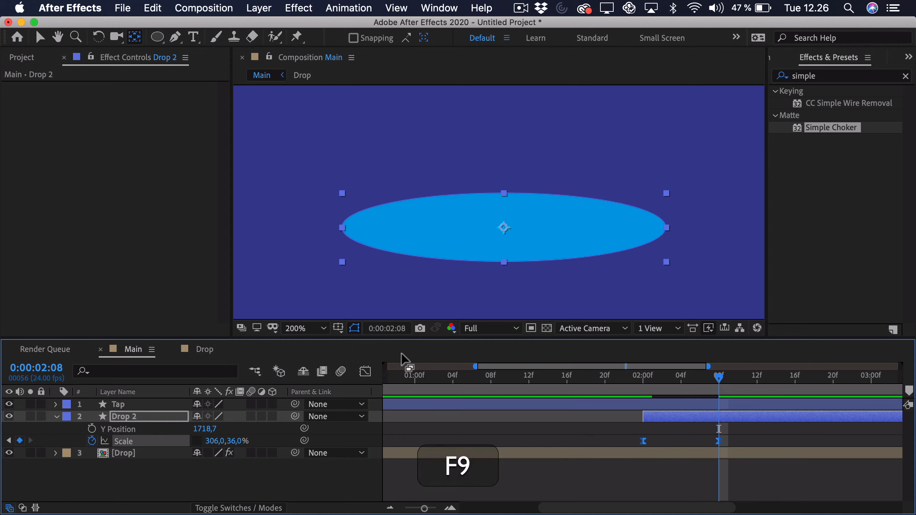
{"action": "left_click", "coordinate": [365, 372]}
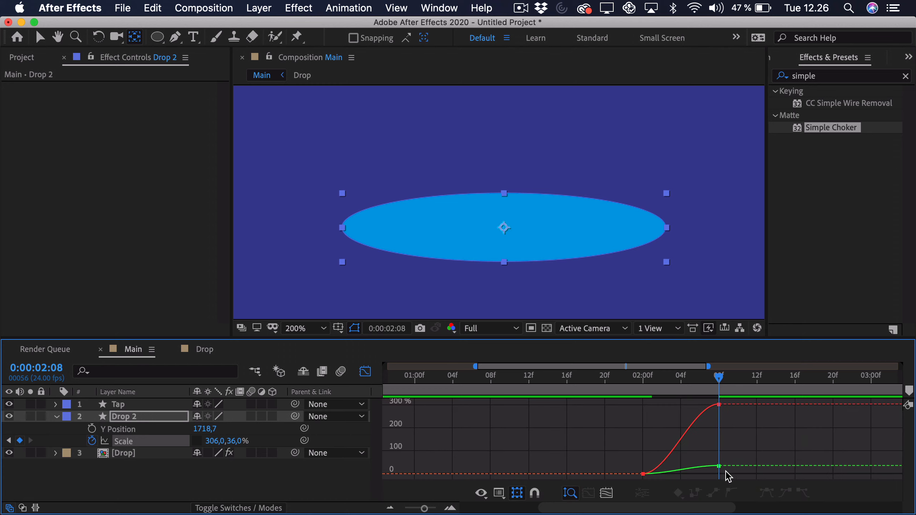
Step: Lengthen the incoming ease on Drop 2's Scale keyframe at 0:00:02:08 for a softer landing, and close the Graph Editor
{"action": "left_click_drag", "start_coordinate": [728, 470], "coordinate": [701, 415]}
{"action": "key", "text": "shift"}
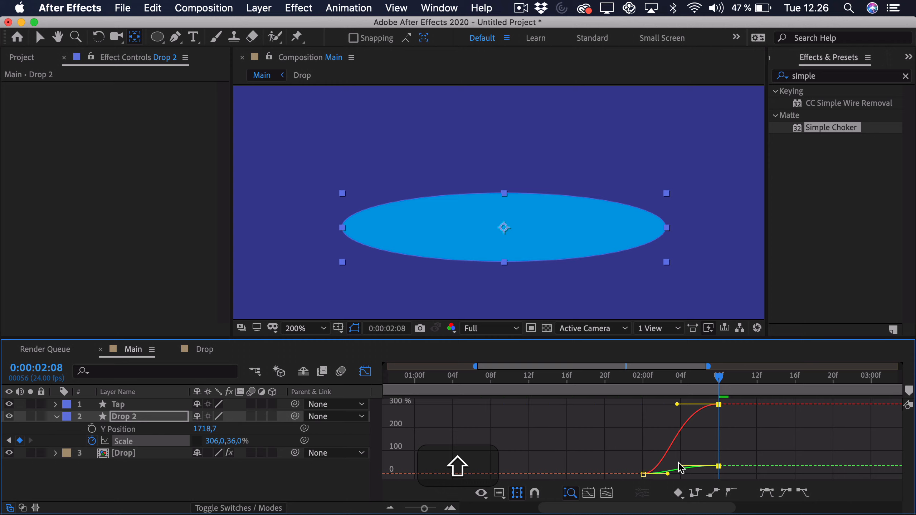
{"action": "left_click", "coordinate": [365, 371]}
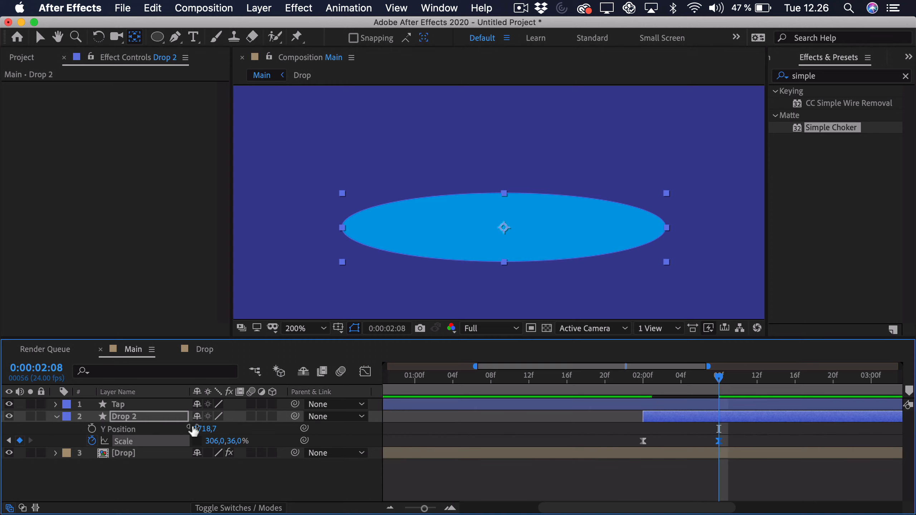
Step: Set the Drop layer's track matte to Alpha Inverted Matte "Drop 2" and scrub through the puddle's disappearance up to 0:00:02:08
{"action": "left_click", "coordinate": [125, 453]}
{"action": "left_click", "coordinate": [202, 507]}
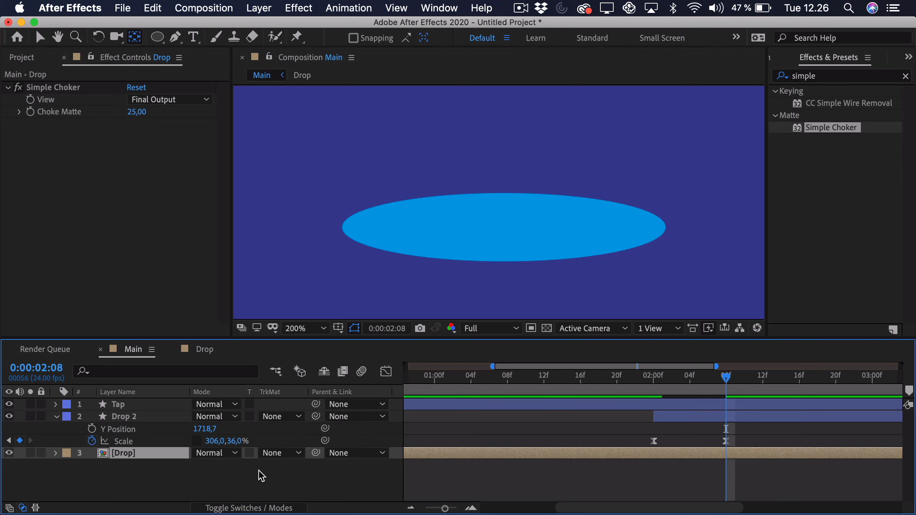
{"action": "left_click", "coordinate": [280, 453]}
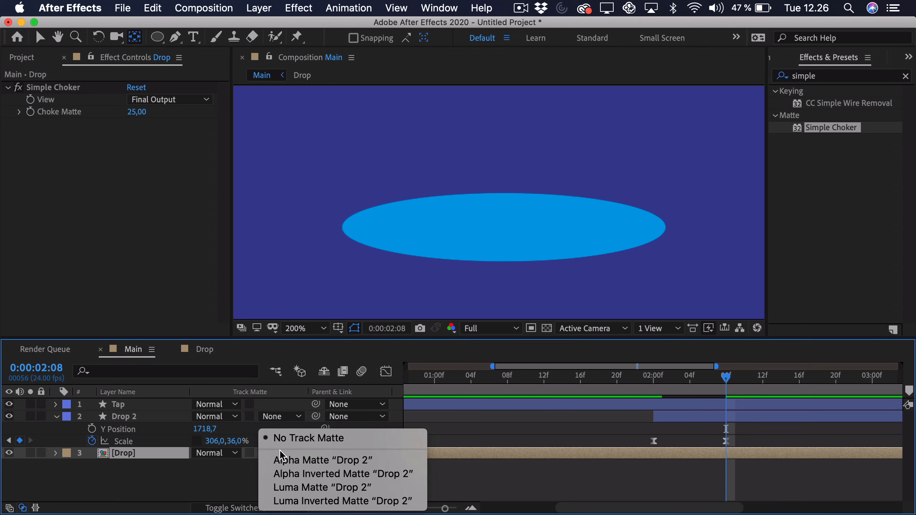
{"action": "left_click", "coordinate": [300, 473]}
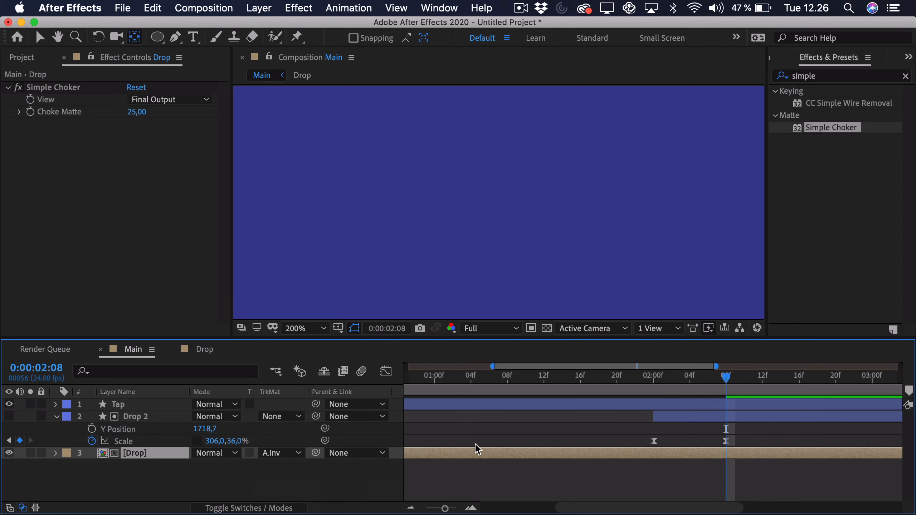
{"action": "left_click", "coordinate": [656, 384]}
{"action": "left_click_drag", "start_coordinate": [657, 385], "coordinate": [726, 379]}
{"action": "left_click", "coordinate": [304, 328]}
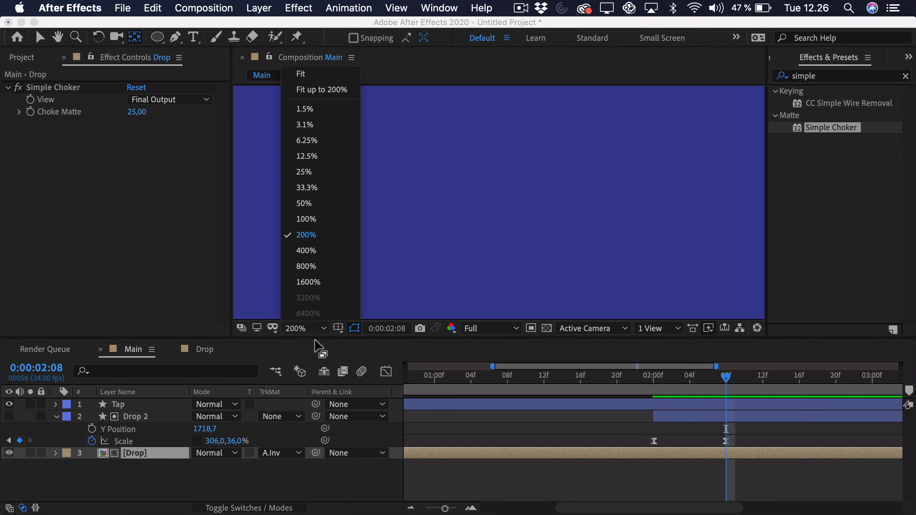
{"action": "left_click", "coordinate": [321, 89]}
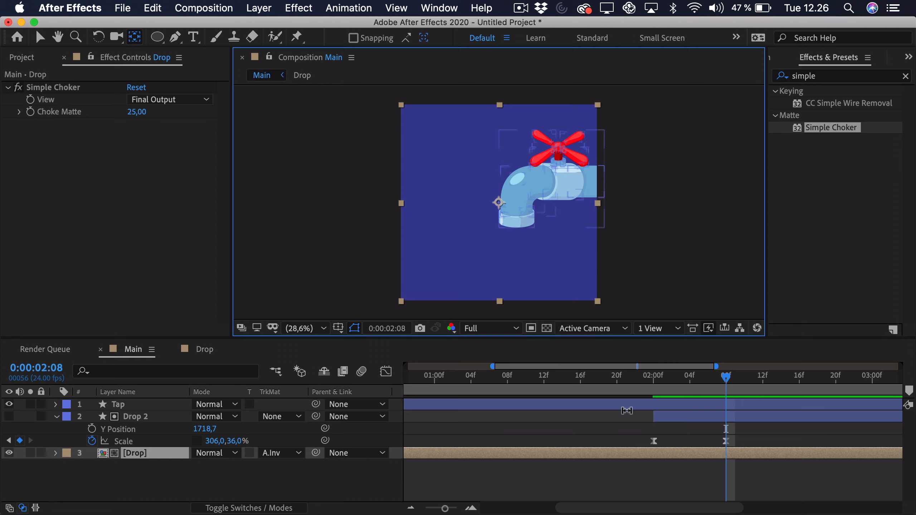
{"action": "left_click", "coordinate": [618, 485]}
{"action": "key", "text": "v"}
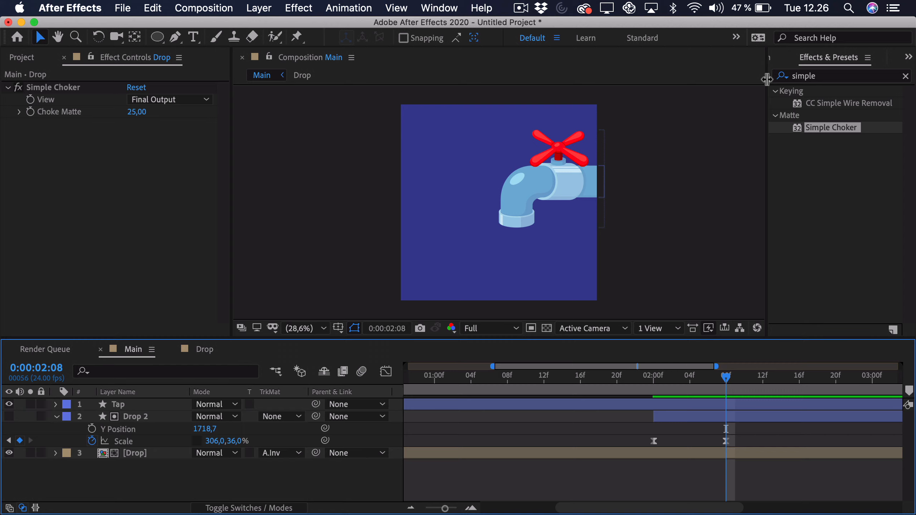
Step: Find the Turbulent Displace effect and apply it to the Drop precomp layer
{"action": "left_click", "coordinate": [791, 79]}
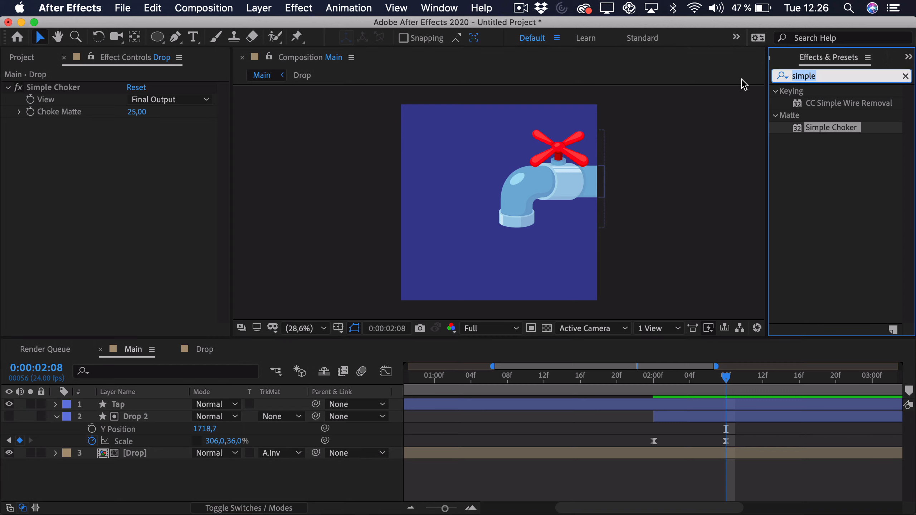
{"action": "type", "text": "turbule"}
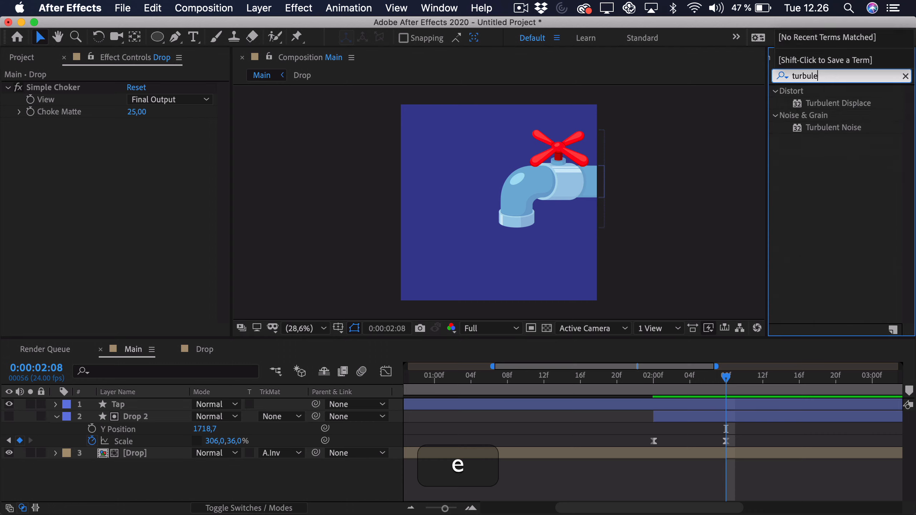
{"action": "left_click_drag", "start_coordinate": [849, 105], "coordinate": [678, 453]}
{"action": "scroll", "coordinate": [494, 258], "scroll_direction": "up", "scroll_amount": 2}
{"action": "key", "text": "space"}
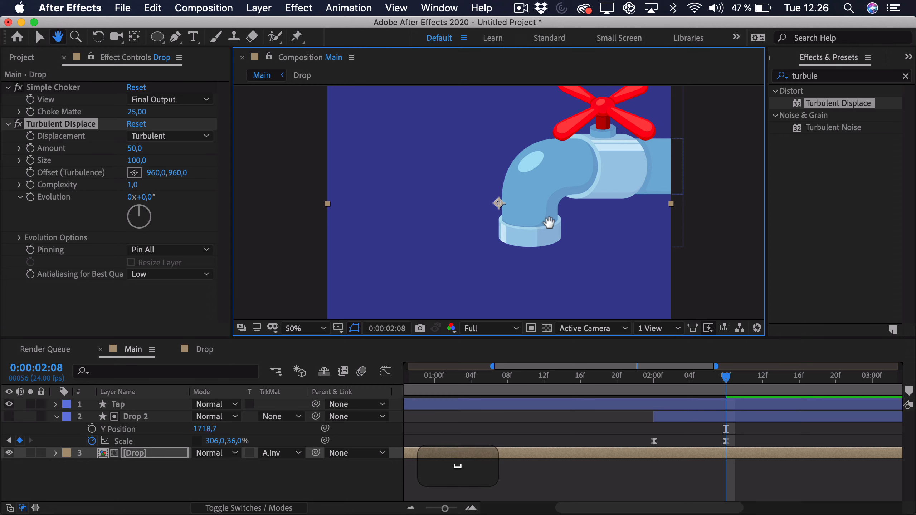
{"action": "left_click_drag", "start_coordinate": [495, 257], "coordinate": [534, 194]}
{"action": "key", "text": "space"}
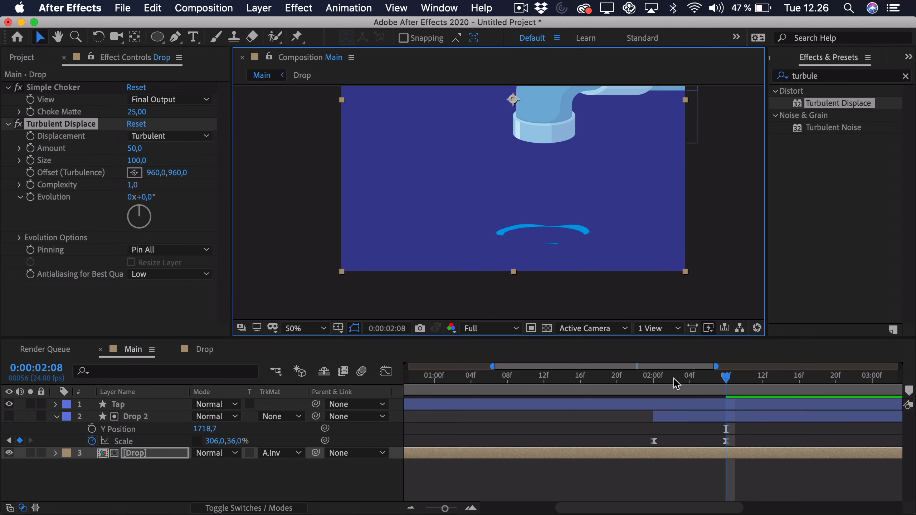
Step: At 0:00:01:16, set the Drop layer's Turbulent Displace Size to 42 and Amount to 14
{"action": "left_click_drag", "start_coordinate": [656, 379], "coordinate": [575, 387]}
{"action": "key", "text": "space"}
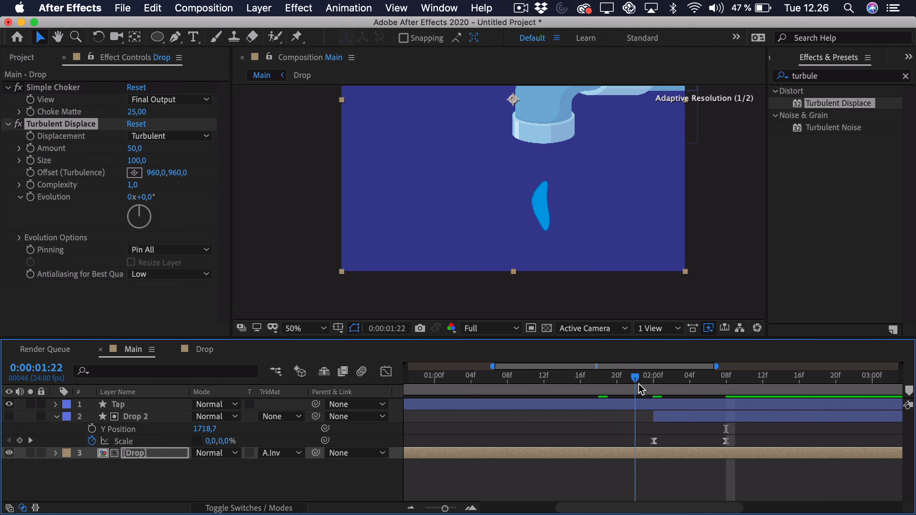
{"action": "key", "text": "space"}
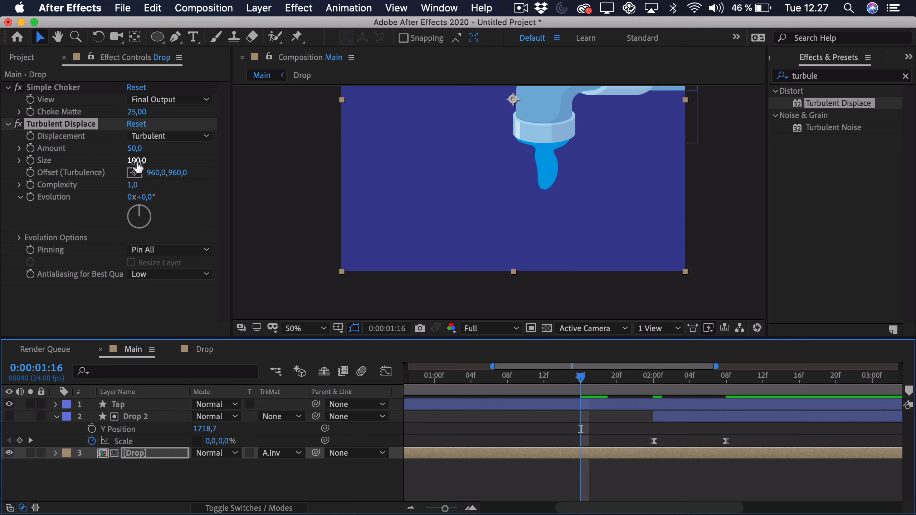
{"action": "left_click_drag", "start_coordinate": [137, 166], "coordinate": [102, 164]}
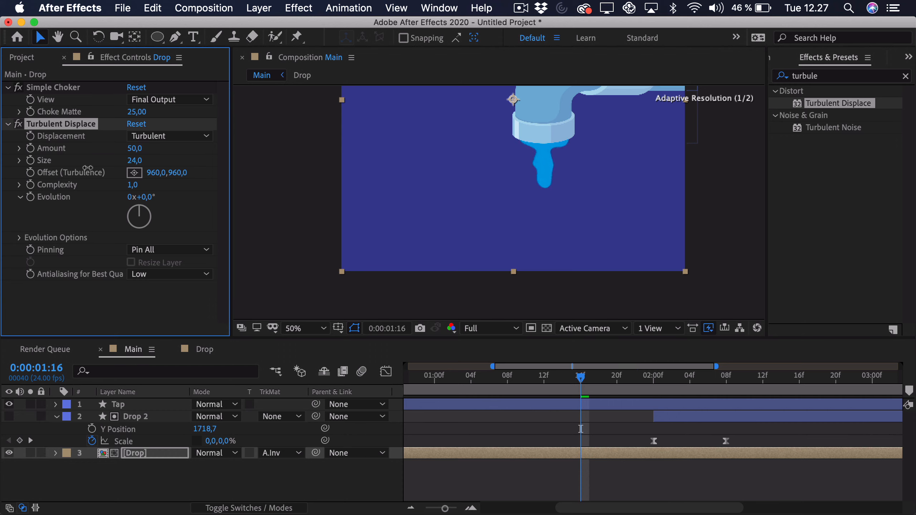
{"action": "left_click_drag", "start_coordinate": [88, 168], "coordinate": [108, 154]}
Step: Add the expression time*100 to the Evolution property of the Drop layer's Turbulent Displace
{"action": "left_click", "coordinate": [35, 195], "text": "alt"}
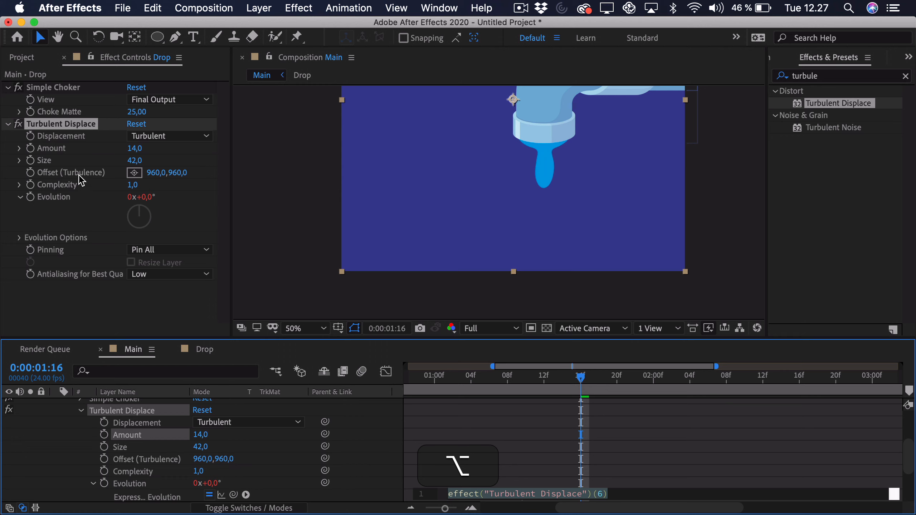
{"action": "type", "text": "time"}
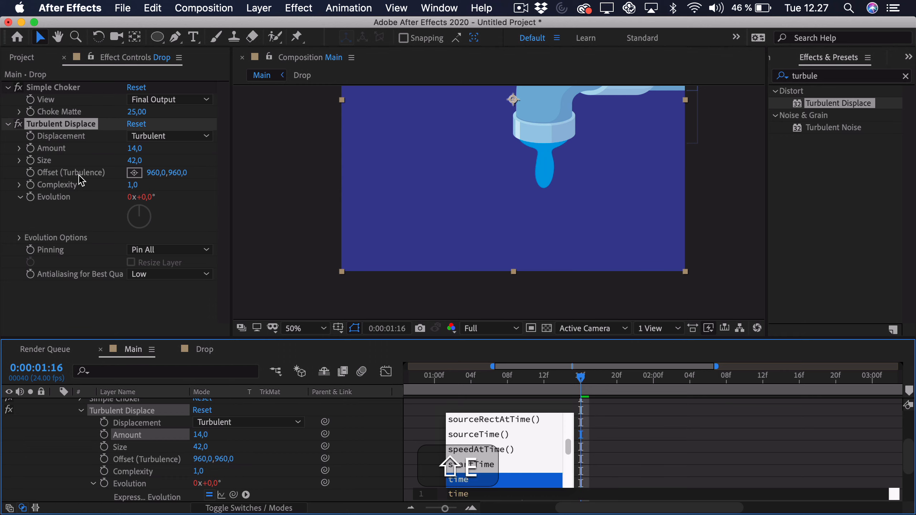
{"action": "type", "text": "*100"}
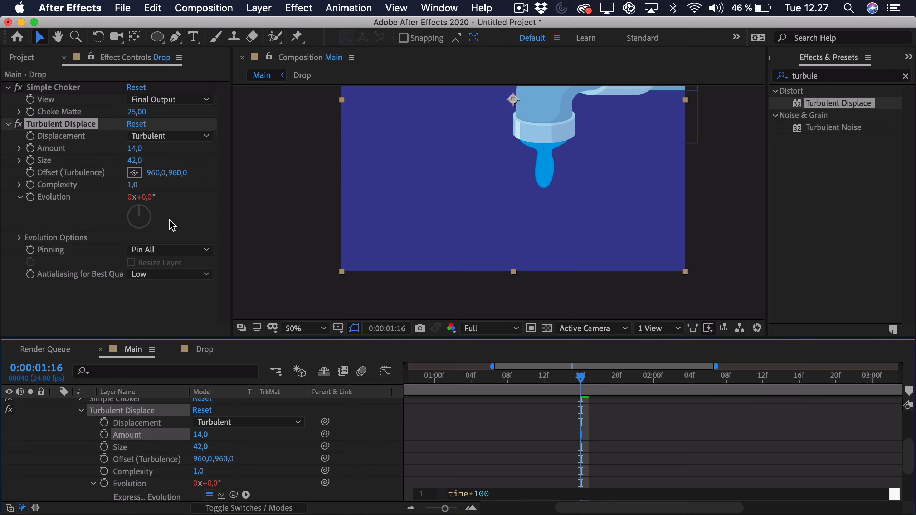
{"action": "left_click", "coordinate": [573, 458]}
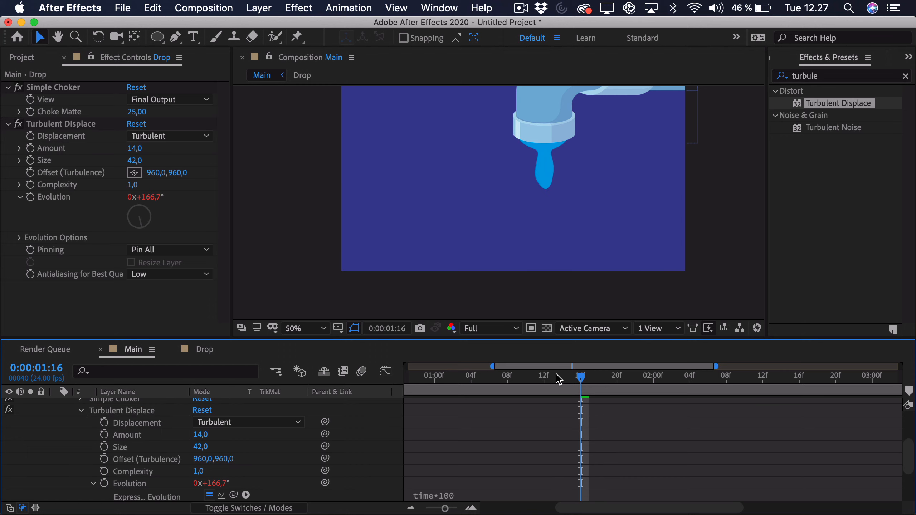
Step: Play back the drip animation close up and with the whole composition in view to examine the wobble and the puddle's ending
{"action": "key", "text": "space"}
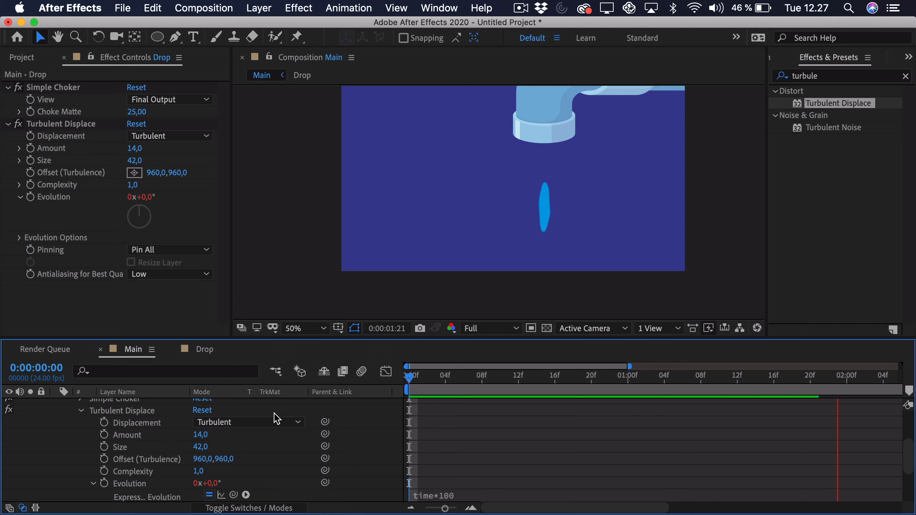
{"action": "key", "text": "space"}
{"action": "left_click_drag", "start_coordinate": [445, 508], "coordinate": [443, 509]}
{"action": "left_click_drag", "start_coordinate": [509, 377], "coordinate": [444, 377]}
{"action": "key", "text": "space"}
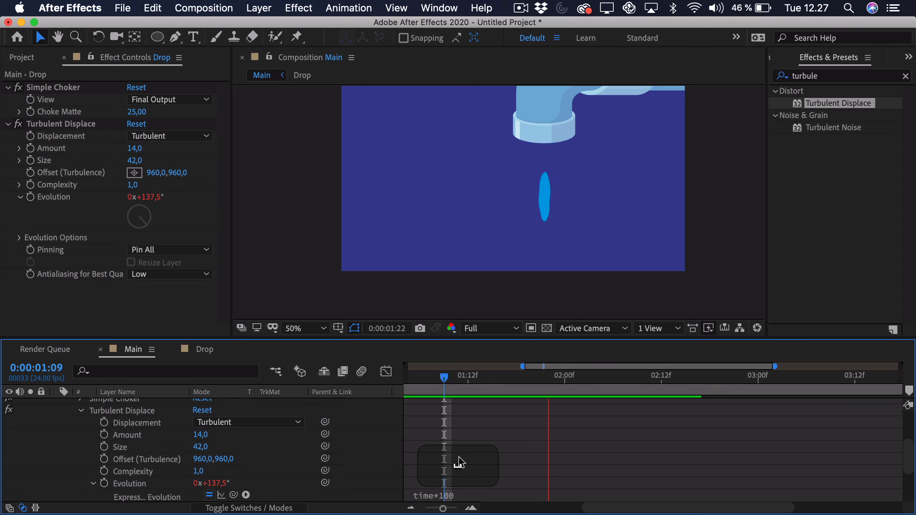
{"action": "left_click", "coordinate": [305, 328]}
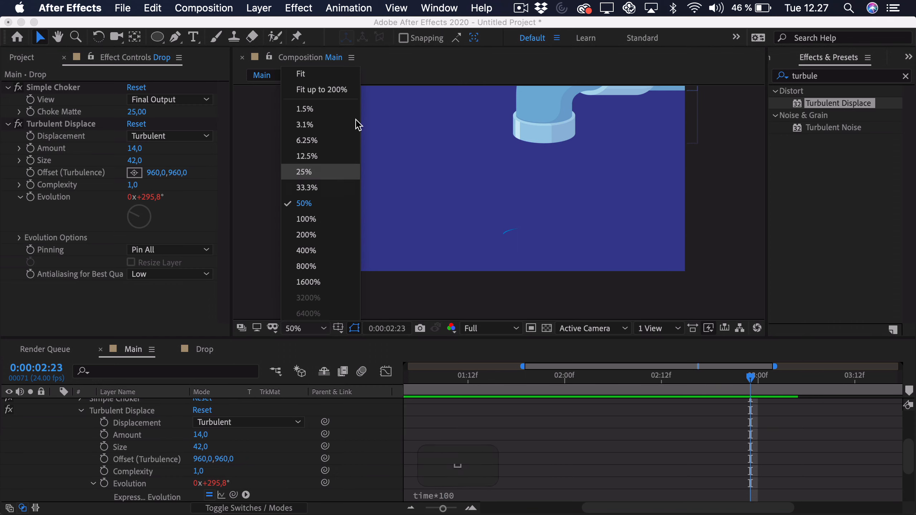
{"action": "left_click", "coordinate": [317, 90]}
{"action": "key", "text": "Home"}
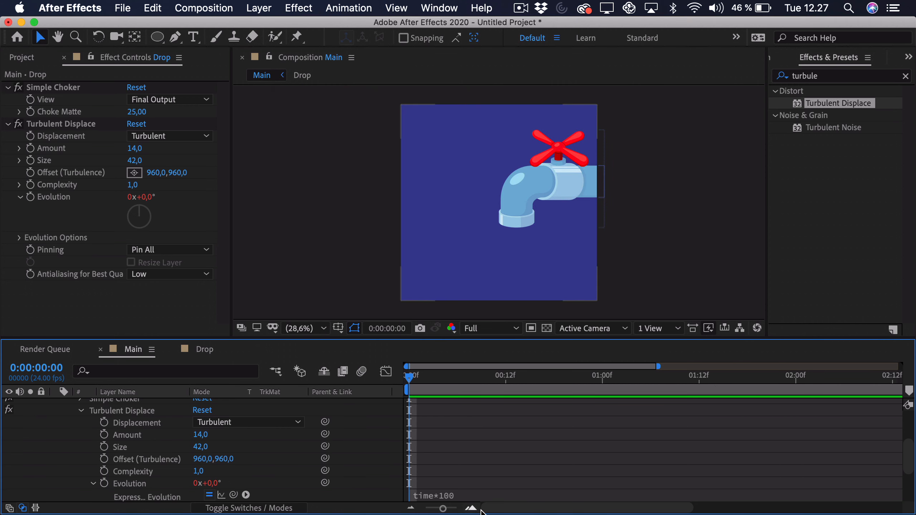
{"action": "key", "text": "minus"}
{"action": "key", "text": "space"}
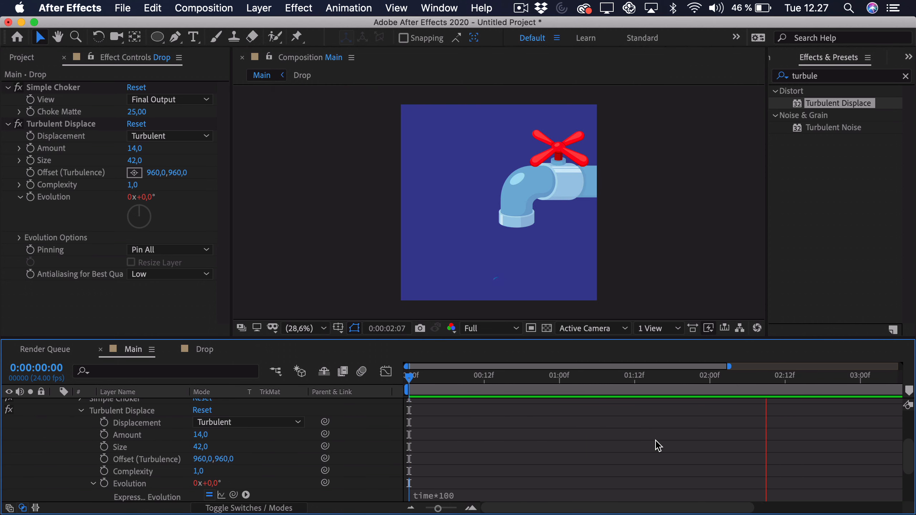
{"action": "key", "text": "space"}
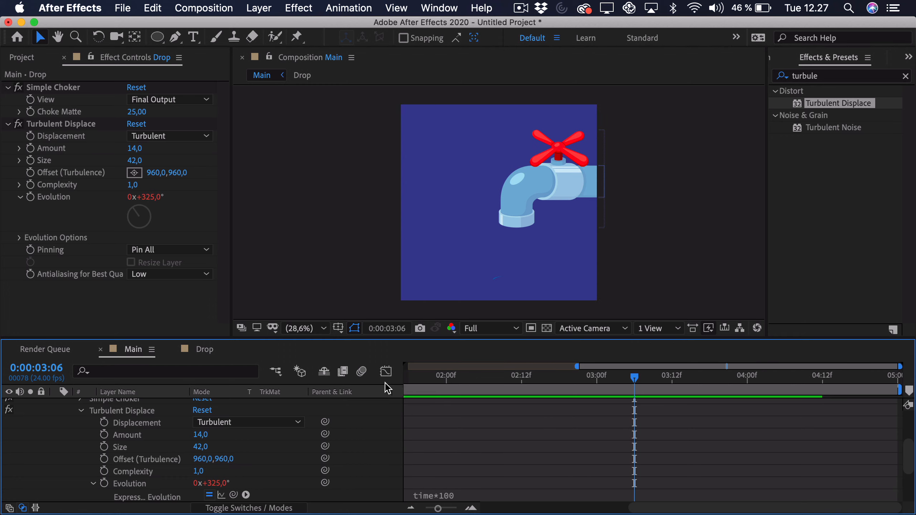
Step: Split the Drop 2 and Drop layers at 0:00:02:08, delete the parts after it, and replay the animation from the start
{"action": "scroll", "coordinate": [73, 442], "scroll_direction": "up", "scroll_amount": 4}
{"action": "left_click", "coordinate": [57, 453]}
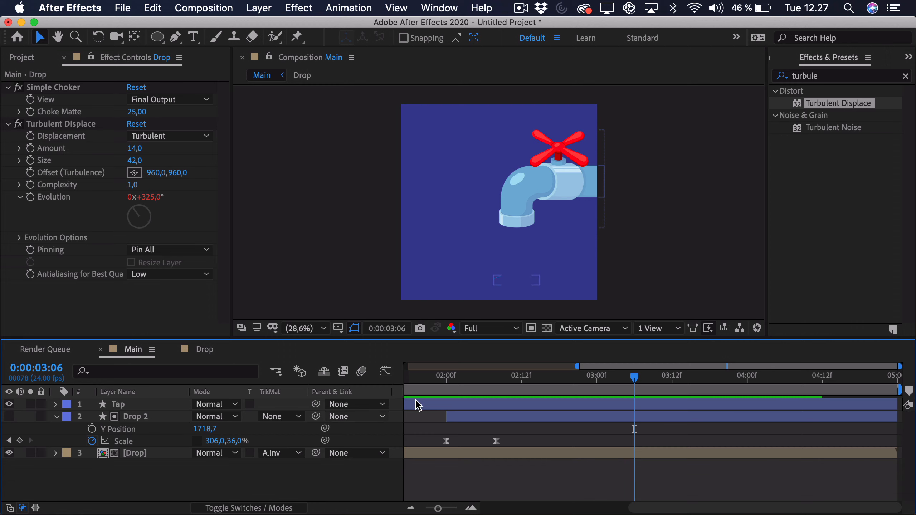
{"action": "left_click_drag", "start_coordinate": [474, 377], "coordinate": [490, 385]}
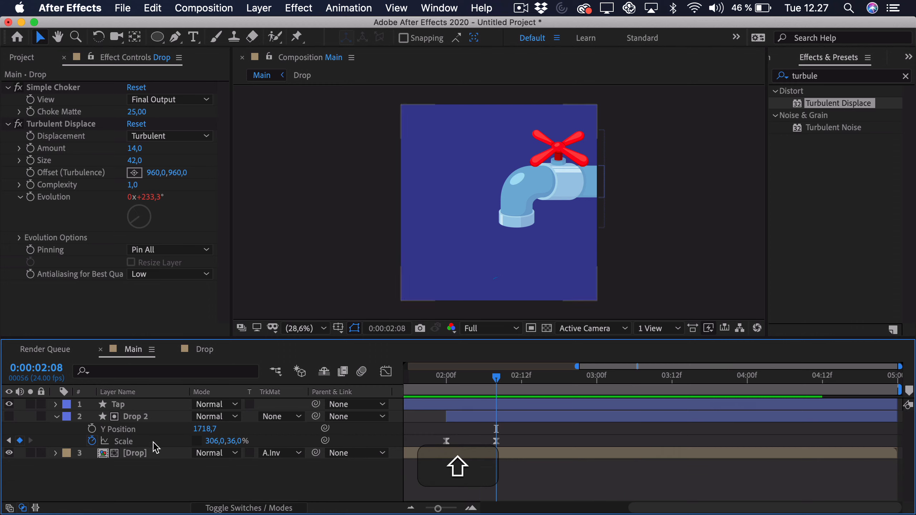
{"action": "left_click", "coordinate": [132, 416], "text": "shift"}
{"action": "left_click", "coordinate": [135, 455], "text": "shift"}
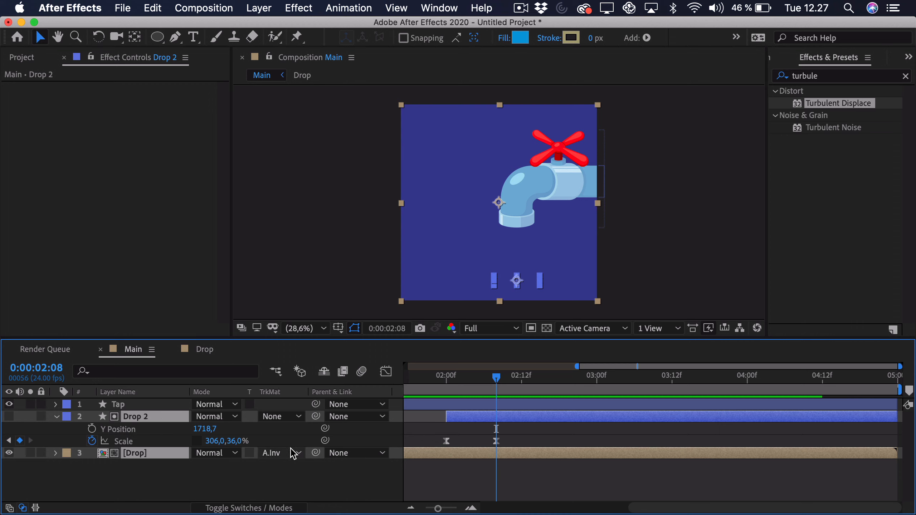
{"action": "key", "text": "shift+super+d"}
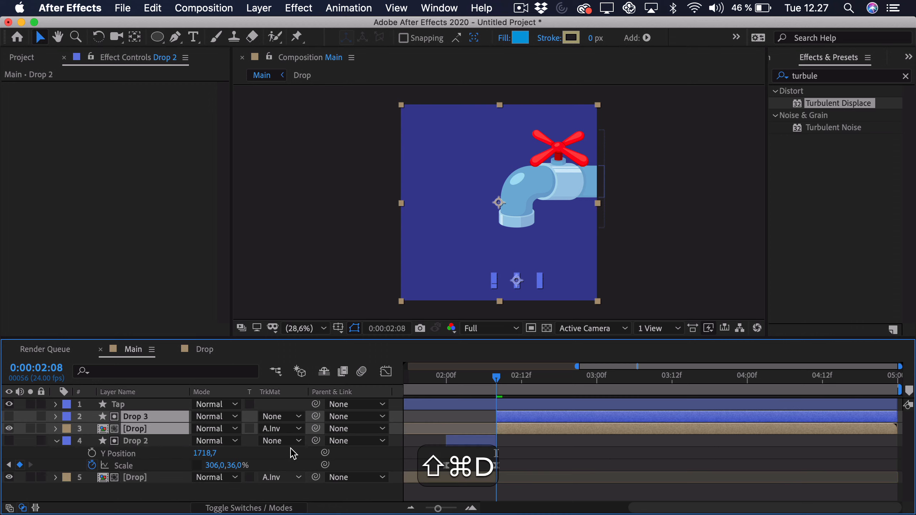
{"action": "key", "text": "shift+super+BackSpace"}
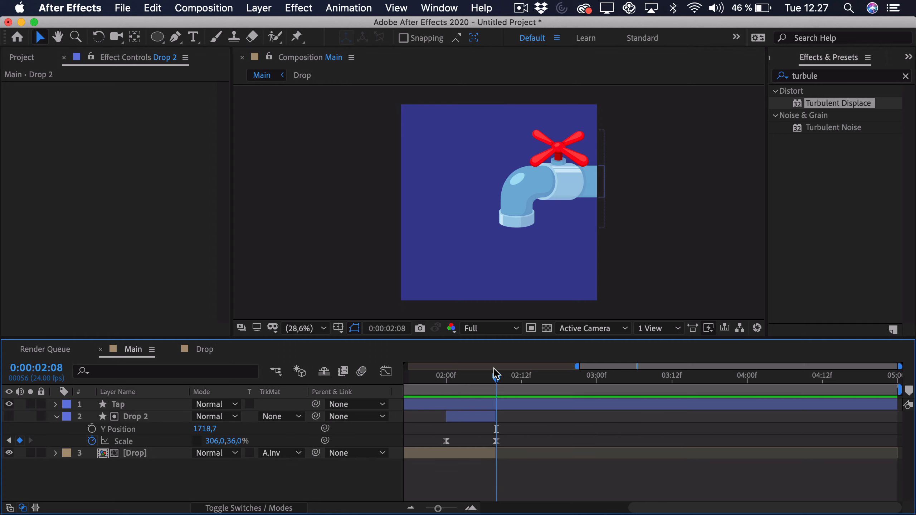
{"action": "left_click_drag", "start_coordinate": [496, 379], "coordinate": [215, 378]}
{"action": "key", "text": "space"}
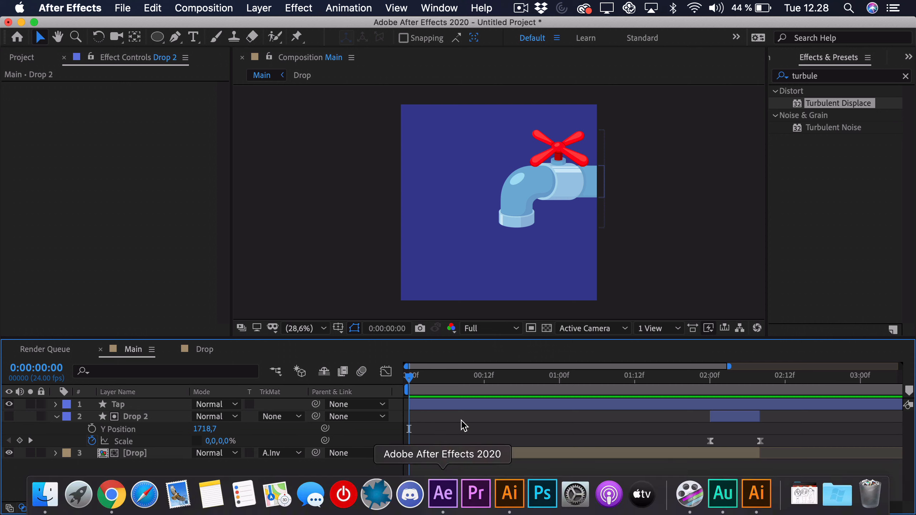
Step: Copy Turbulent Displace from the Drop layer, paste it onto the Drop 2 matte layer, and preview the result
{"action": "left_click_drag", "start_coordinate": [442, 507], "coordinate": [452, 508]}
{"action": "left_click_drag", "start_coordinate": [513, 507], "coordinate": [633, 508]}
{"action": "left_click", "coordinate": [624, 454]}
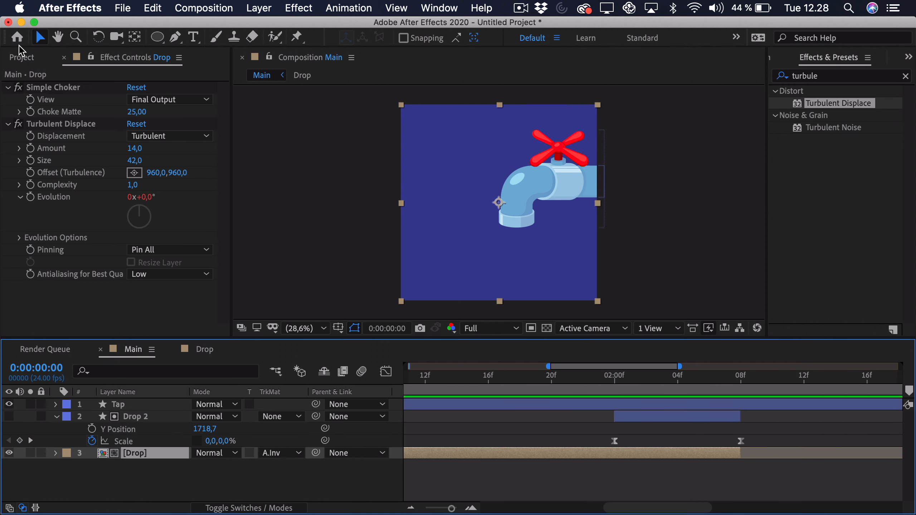
{"action": "key", "text": "super+c"}
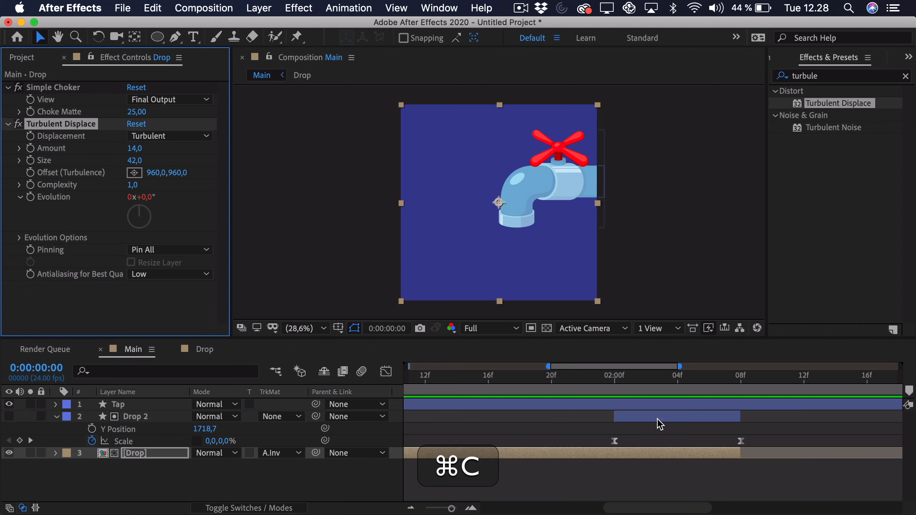
{"action": "left_click", "coordinate": [634, 416]}
{"action": "left_click", "coordinate": [631, 378]}
{"action": "key", "text": "super+Right"}
{"action": "key", "text": "super+Right"}
{"action": "left_click", "coordinate": [82, 198]}
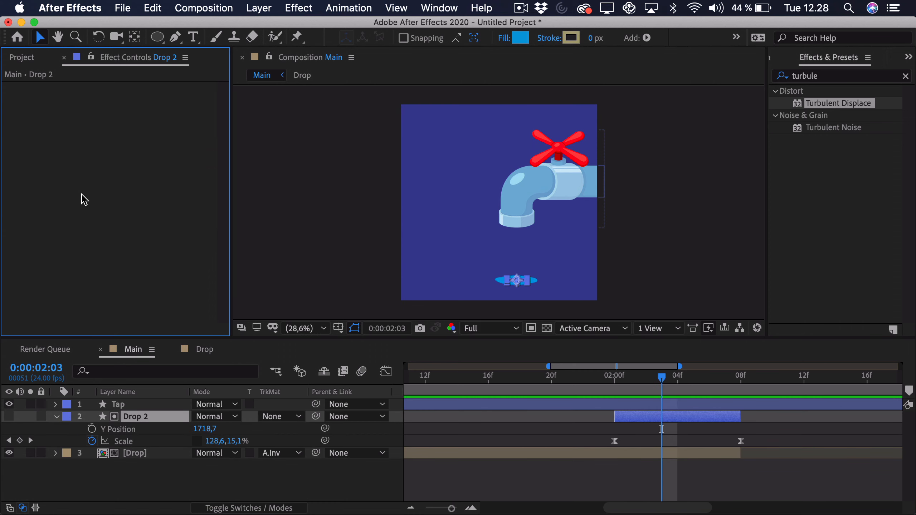
{"action": "key", "text": "super+v"}
{"action": "left_click", "coordinate": [487, 454]}
{"action": "key", "text": "space"}
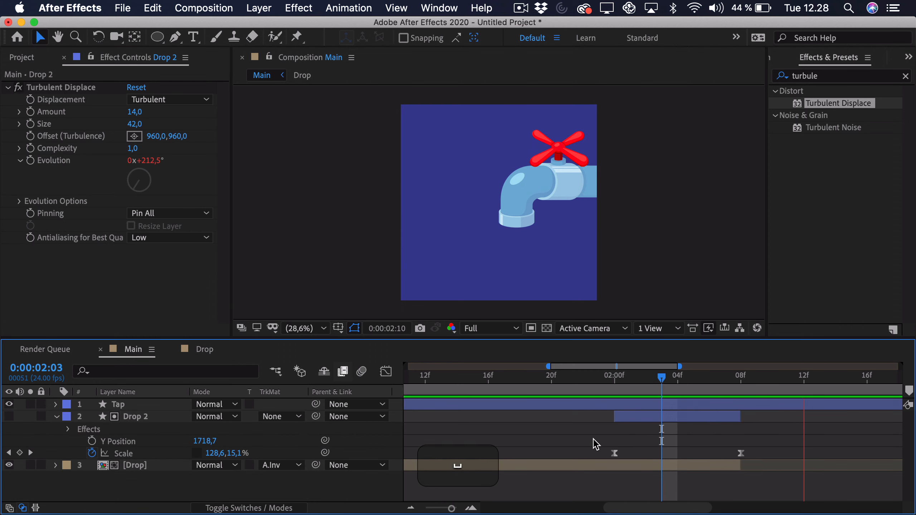
Step: Play back the Main composition and scrub from its start to the landing to examine the drop's shape during its fall
{"action": "left_click", "coordinate": [441, 378]}
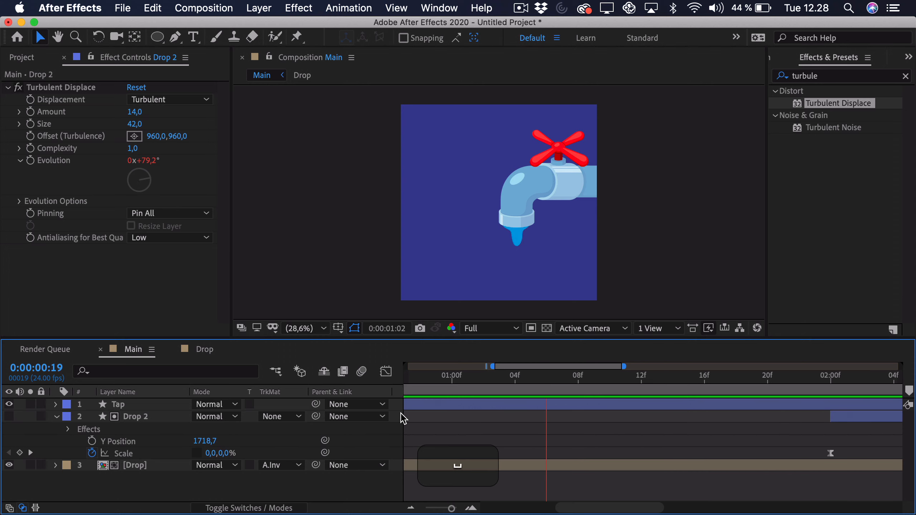
{"action": "key", "text": "space"}
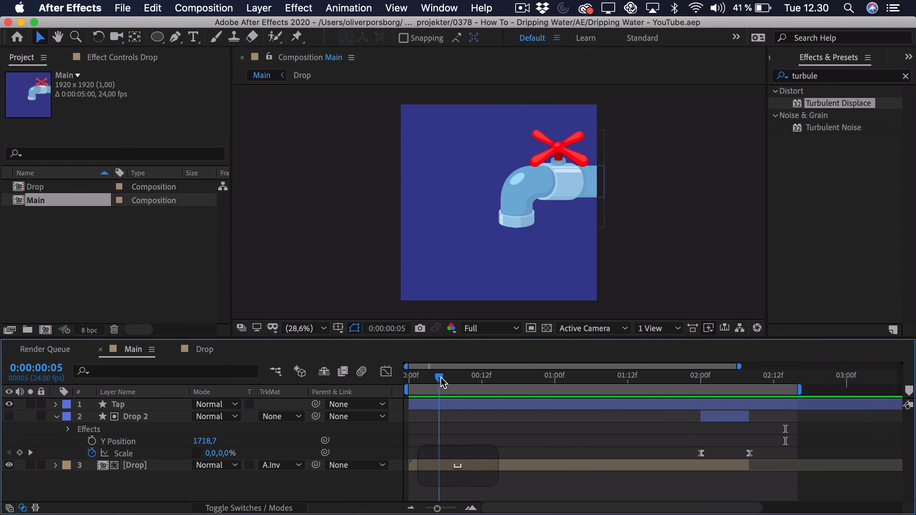
{"action": "left_click_drag", "start_coordinate": [443, 383], "coordinate": [690, 385]}
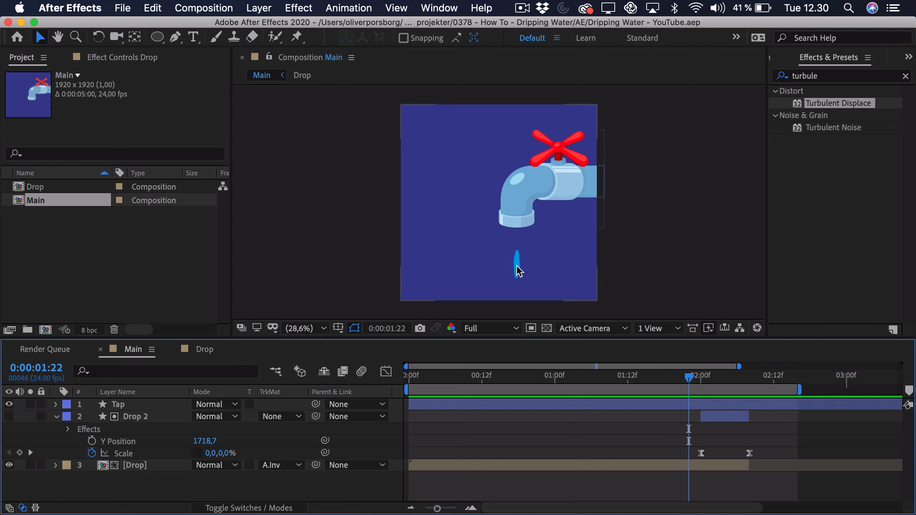
{"action": "mouse_move", "coordinate": [689, 384]}
{"action": "left_mouse_down"}
{"action": "mouse_move", "coordinate": [718, 384]}
{"action": "mouse_move", "coordinate": [684, 383]}
{"action": "mouse_move", "coordinate": [699, 384]}
{"action": "left_mouse_up"}
Step: Open the Drop precomposition, show keyframes instead of the graph, and select the Drop layer with a wider time range in view
{"action": "double_click", "coordinate": [675, 469]}
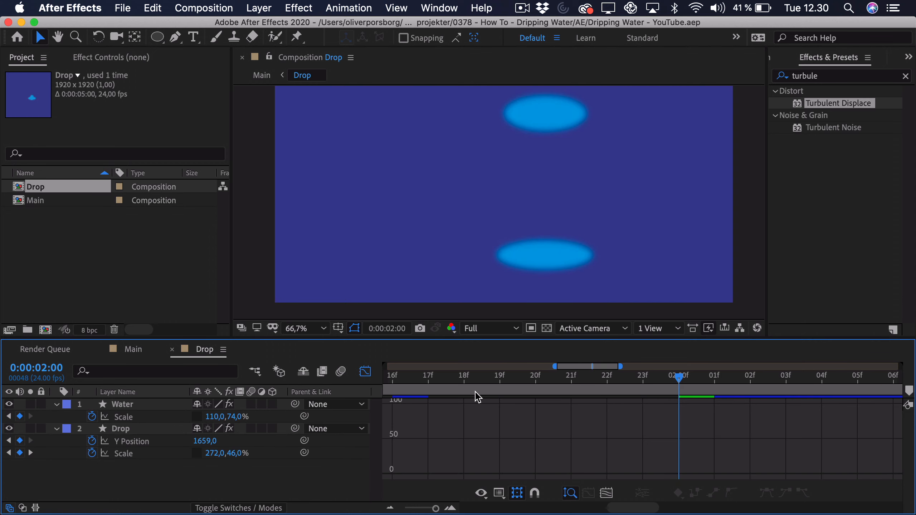
{"action": "left_click", "coordinate": [364, 372]}
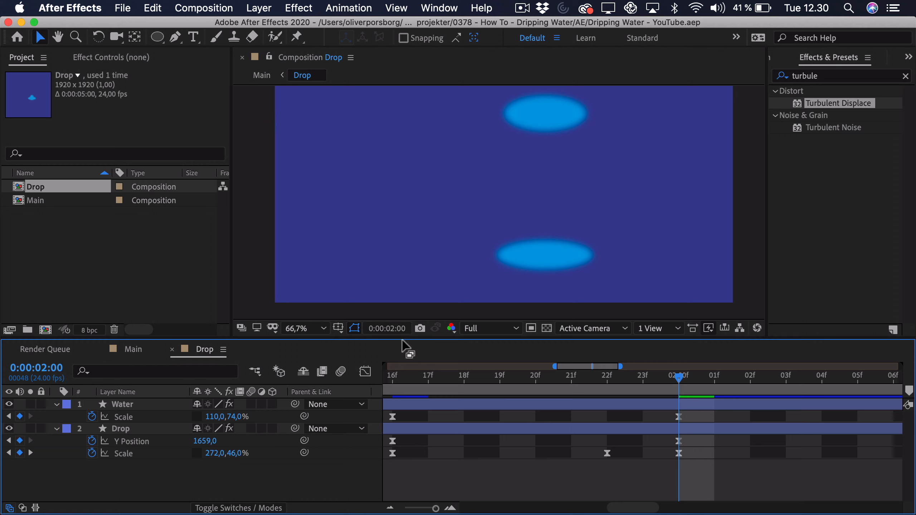
{"action": "left_click", "coordinate": [223, 429]}
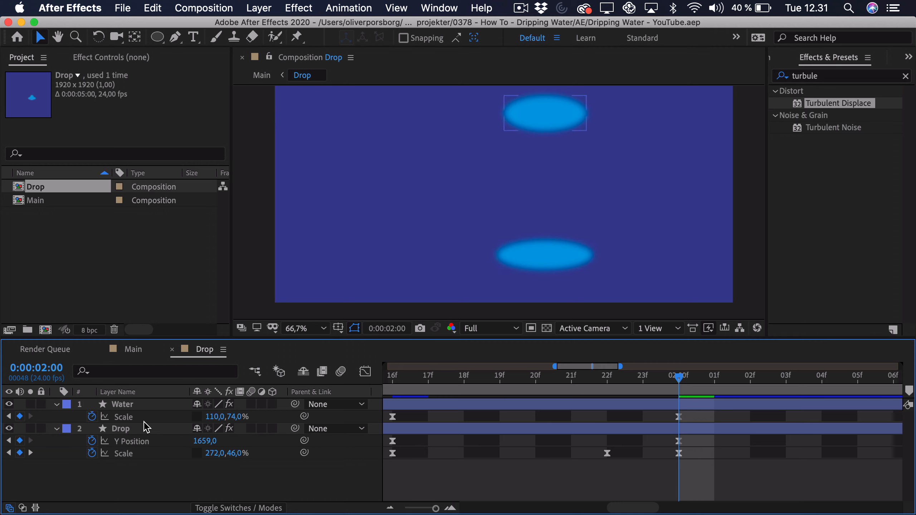
{"action": "left_click", "coordinate": [143, 433]}
{"action": "left_click_drag", "start_coordinate": [434, 508], "coordinate": [425, 508]}
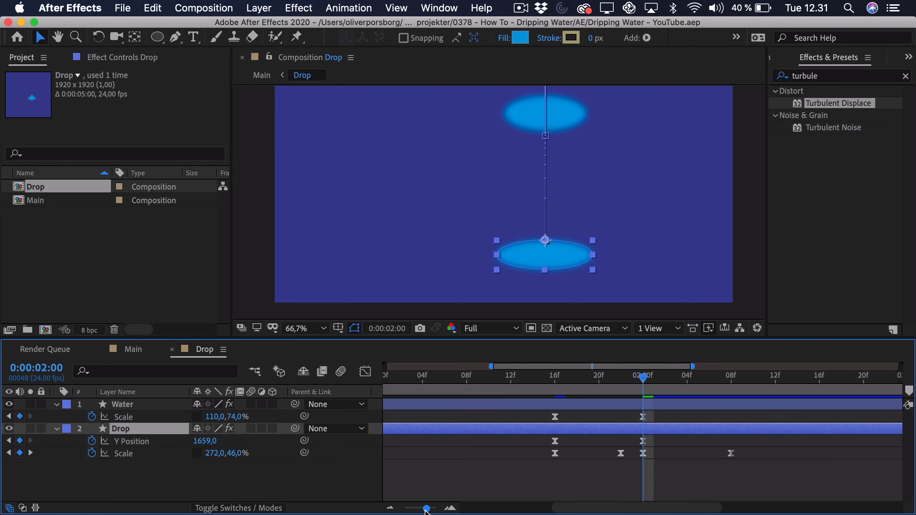
Step: Set the Drop layer's Scale keyframe at 0:00:01:22 to 80, 103% and preview the fall
{"action": "left_click", "coordinate": [150, 453]}
{"action": "left_click", "coordinate": [623, 379]}
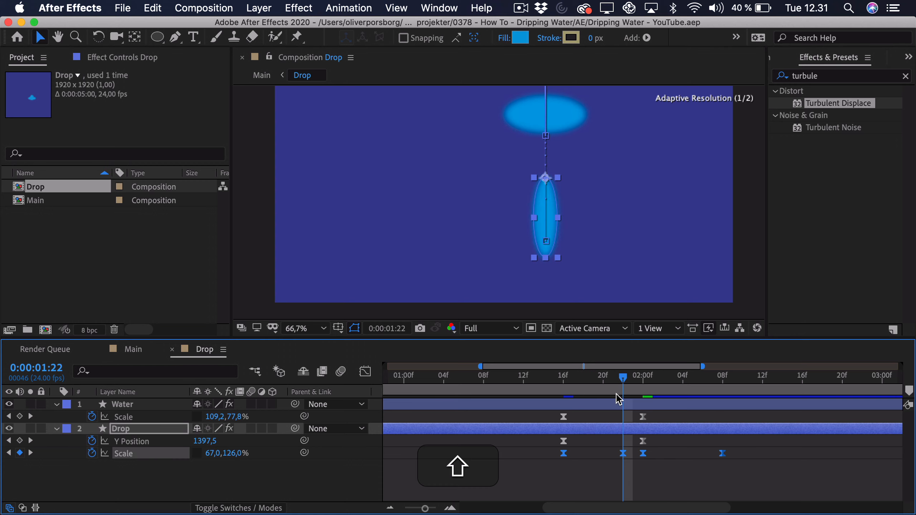
{"action": "left_click", "coordinate": [452, 458]}
{"action": "mouse_move", "coordinate": [214, 456]}
{"action": "left_mouse_down"}
{"action": "mouse_move", "coordinate": [225, 456]}
{"action": "mouse_move", "coordinate": [210, 456]}
{"action": "left_mouse_up"}
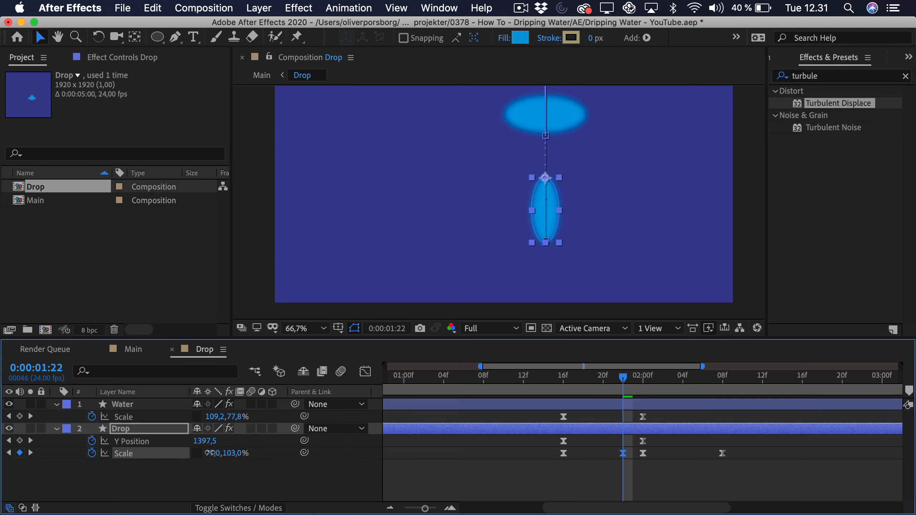
{"action": "left_click", "coordinate": [584, 377]}
{"action": "key", "text": "space"}
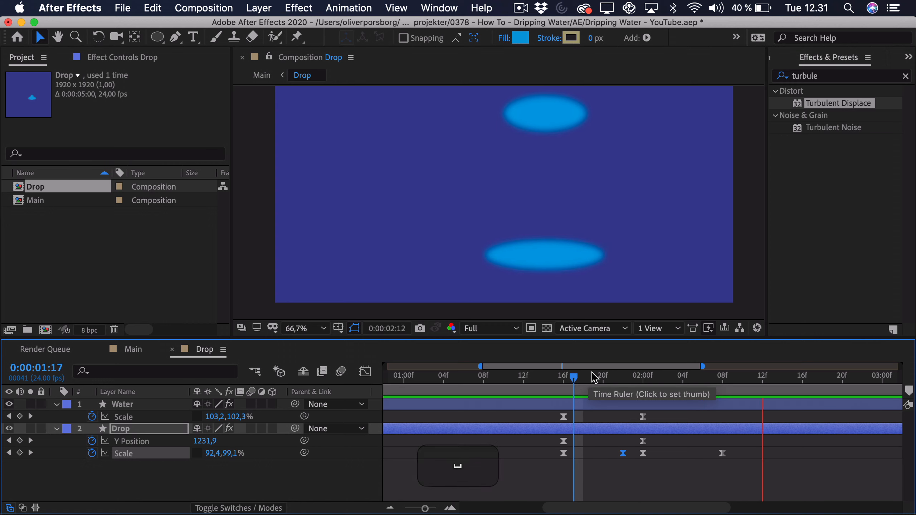
Step: Set the Drop layer's Scale to 102, 87% at 0:00:01:16 and to 84, 98% at 0:00:01:22
{"action": "left_click_drag", "start_coordinate": [590, 377], "coordinate": [561, 389]}
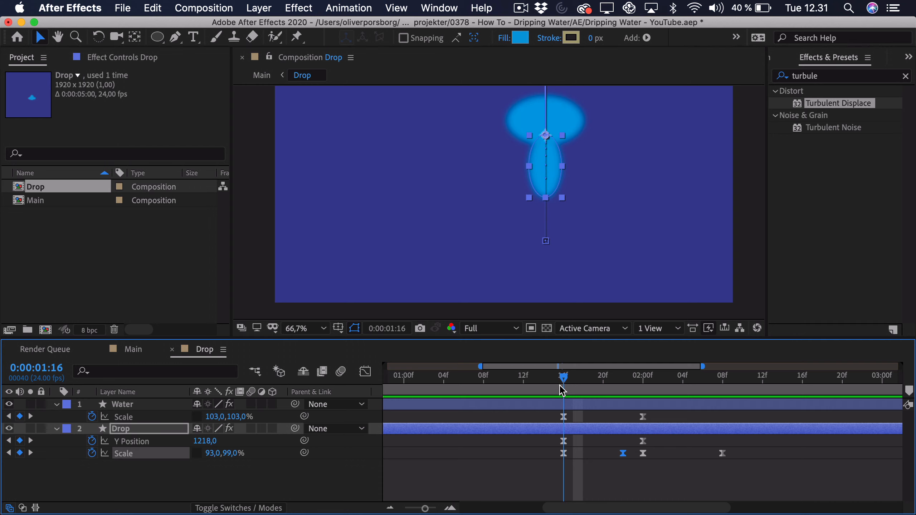
{"action": "mouse_move", "coordinate": [210, 454]}
{"action": "left_mouse_down"}
{"action": "mouse_move", "coordinate": [228, 457]}
{"action": "mouse_move", "coordinate": [220, 457]}
{"action": "left_mouse_up"}
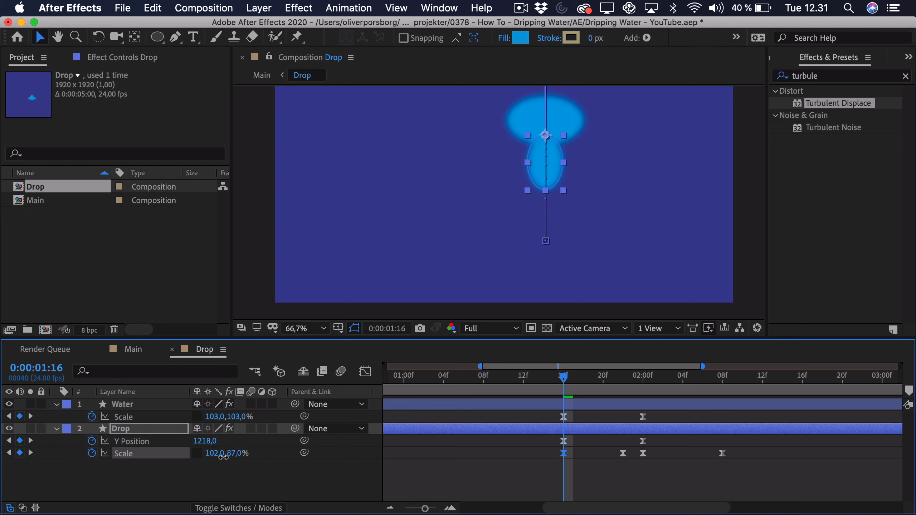
{"action": "left_click", "coordinate": [613, 382], "text": "shift"}
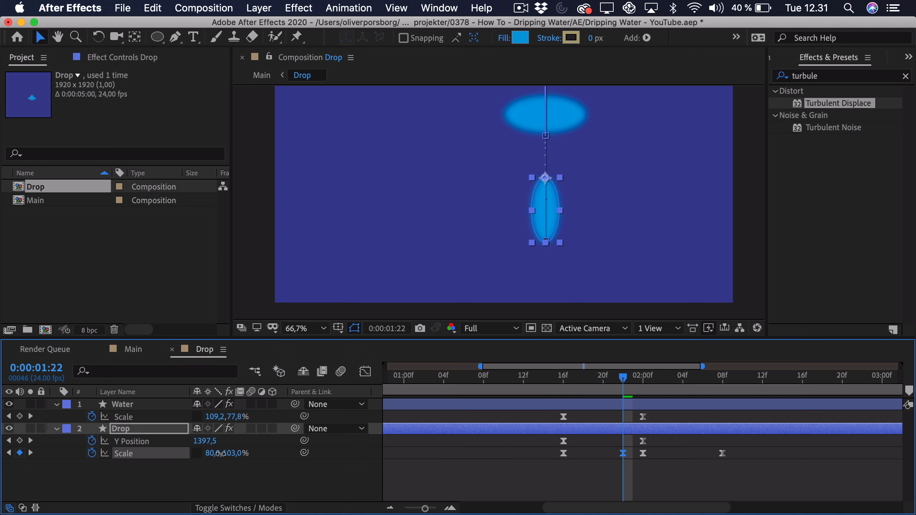
{"action": "left_click_drag", "start_coordinate": [213, 454], "coordinate": [234, 455]}
{"action": "key", "text": "space"}
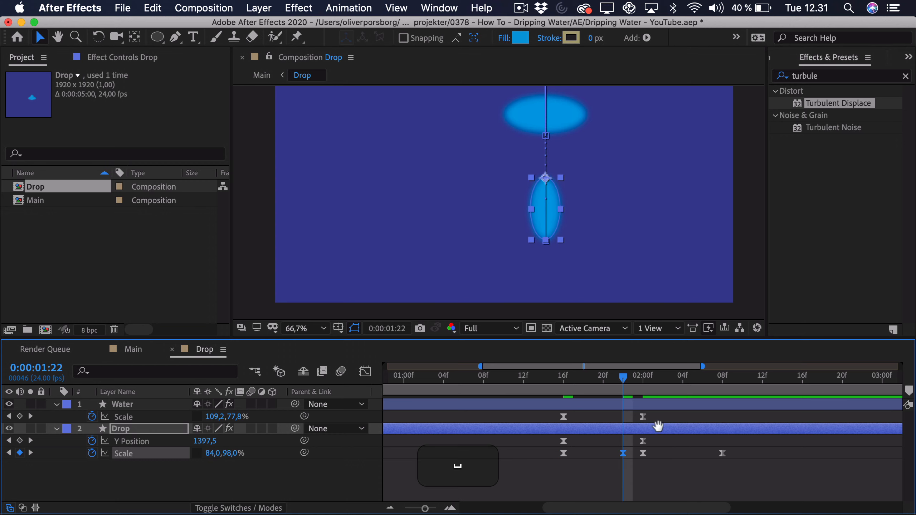
Step: Play back the Drop composition from 0:00:01:12 to examine the reshaped drop's fall and landing
{"action": "left_click_drag", "start_coordinate": [591, 375], "coordinate": [519, 380]}
{"action": "key", "text": "space"}
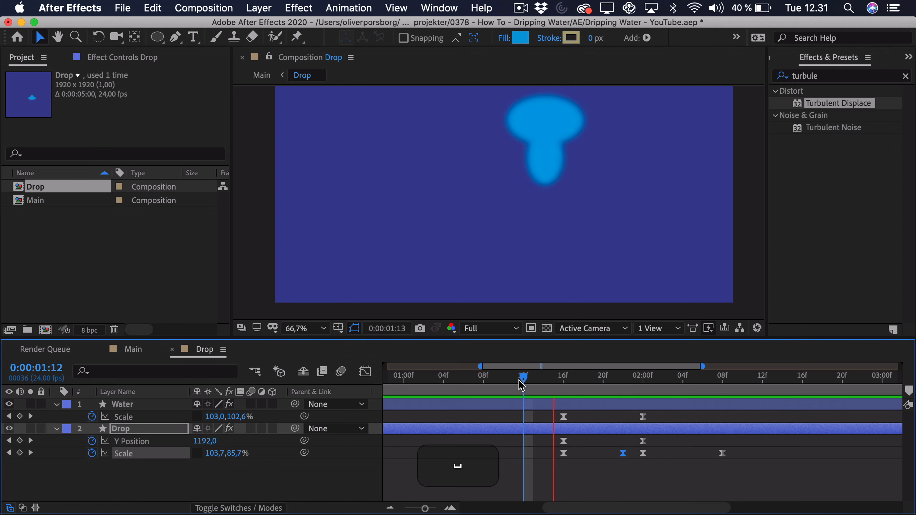
{"action": "key", "text": "space"}
{"action": "key", "text": "space"}
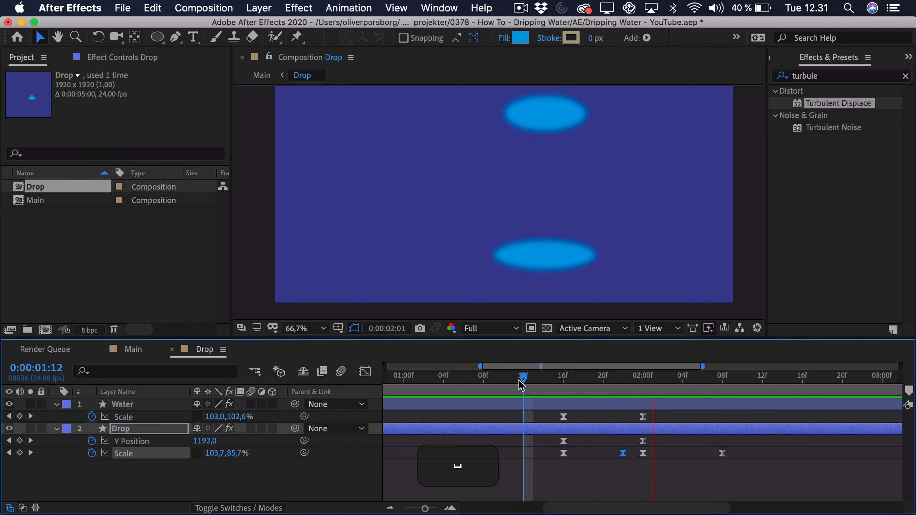
{"action": "key", "text": "space"}
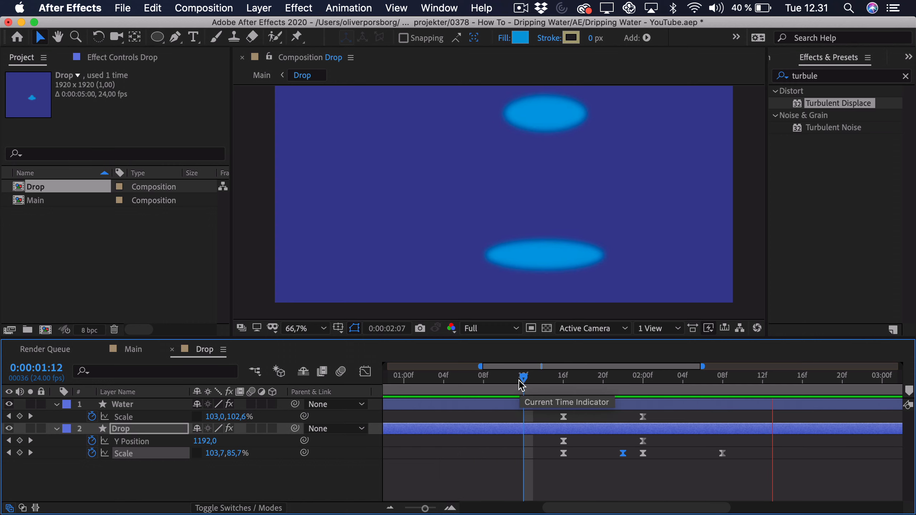
{"action": "left_click_drag", "start_coordinate": [521, 385], "coordinate": [614, 399]}
{"action": "key", "text": "space"}
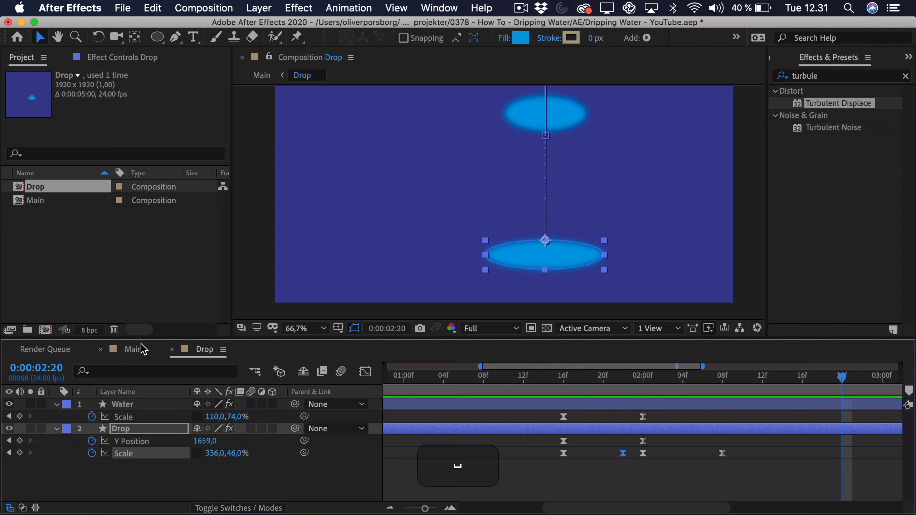
Step: Return to the Main composition, enlarge the preview area, and replay the whole drip from the start
{"action": "left_click", "coordinate": [124, 349]}
{"action": "left_click_drag", "start_coordinate": [425, 384], "coordinate": [303, 385]}
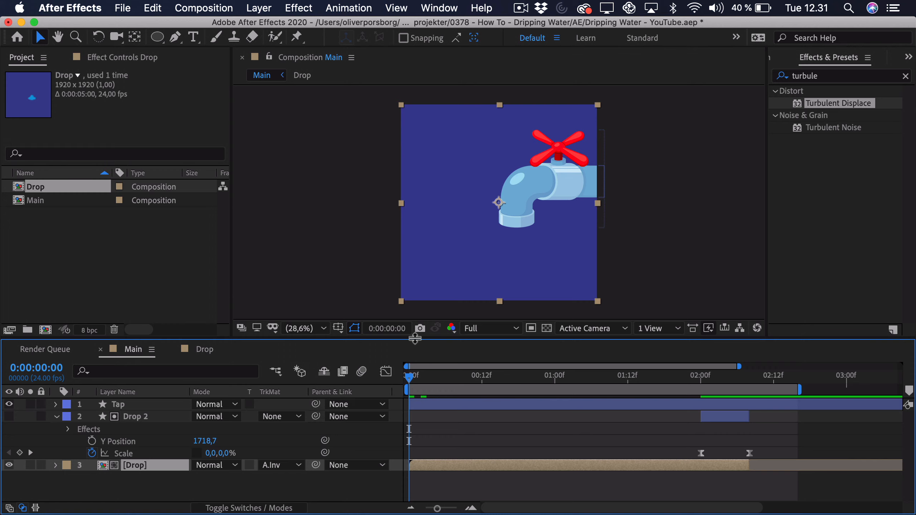
{"action": "left_click_drag", "start_coordinate": [415, 338], "coordinate": [418, 377]}
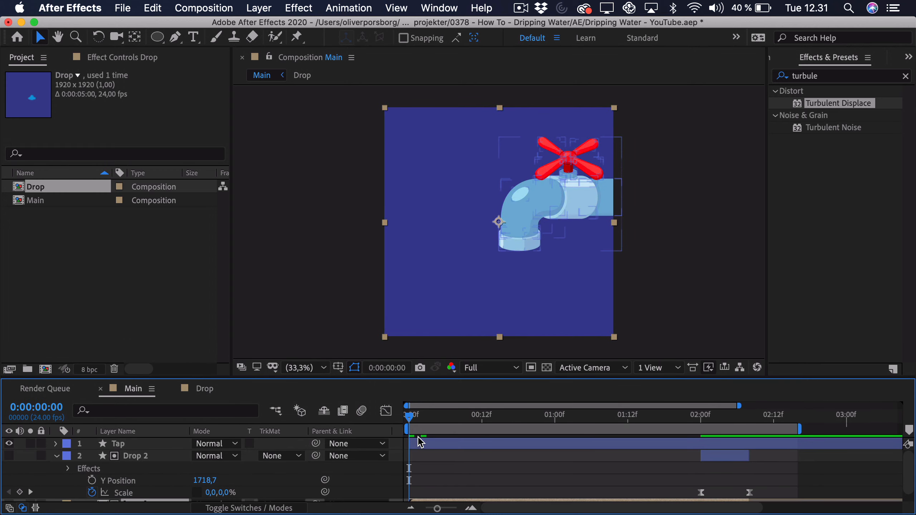
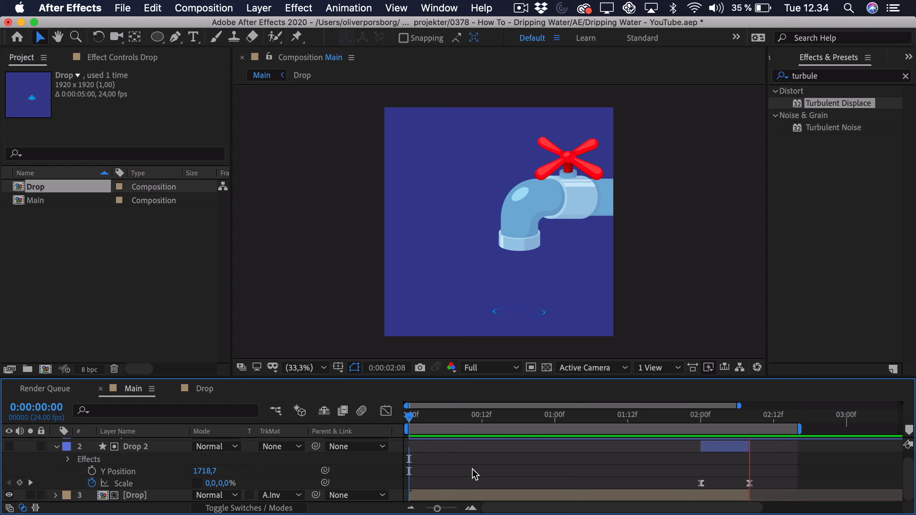
{"action": "key", "text": "space"}
{"action": "left_click_drag", "start_coordinate": [462, 424], "coordinate": [511, 425]}
Step: Collapse the Drop 2 layer's properties and move the Tap layer's anchor point to the pipe end at the composition's right edge
{"action": "scroll", "coordinate": [65, 463], "scroll_direction": "up", "scroll_amount": 1}
{"action": "left_click", "coordinate": [57, 456]}
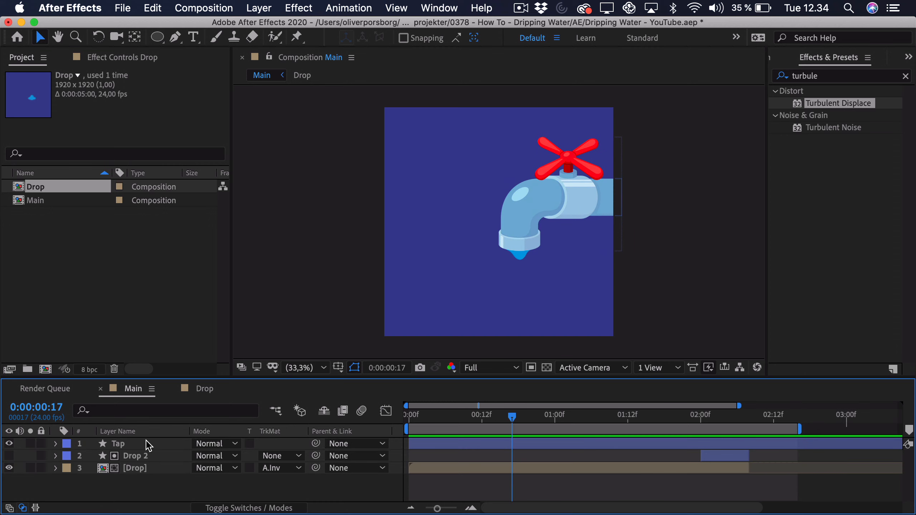
{"action": "left_click", "coordinate": [545, 196]}
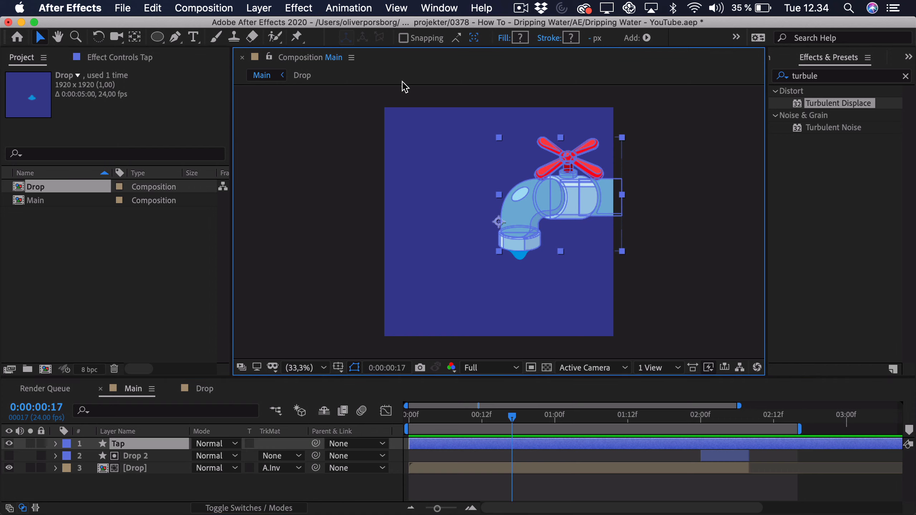
{"action": "left_click", "coordinate": [132, 41]}
{"action": "left_click_drag", "start_coordinate": [500, 222], "coordinate": [615, 182]}
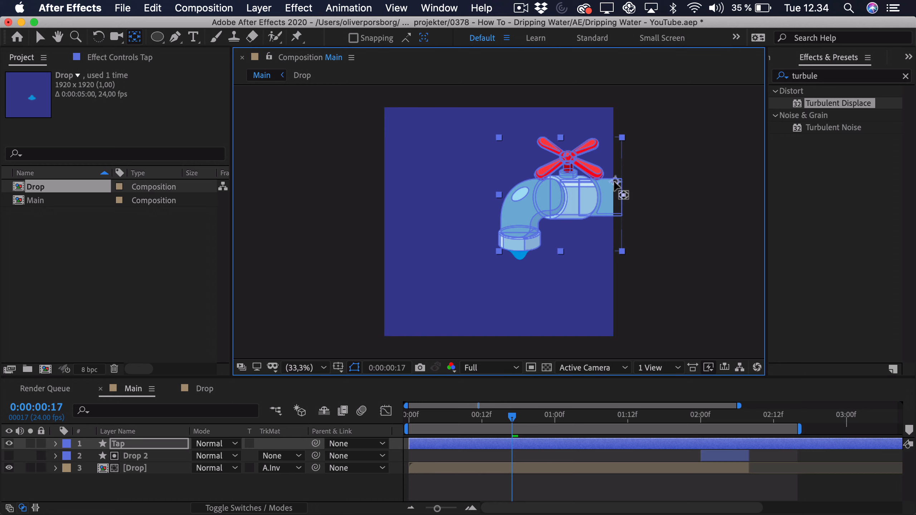
Step: Add a Rotation keyframe of 0° to the Tap layer at 0:00:00:00
{"action": "left_click_drag", "start_coordinate": [484, 419], "coordinate": [259, 416]}
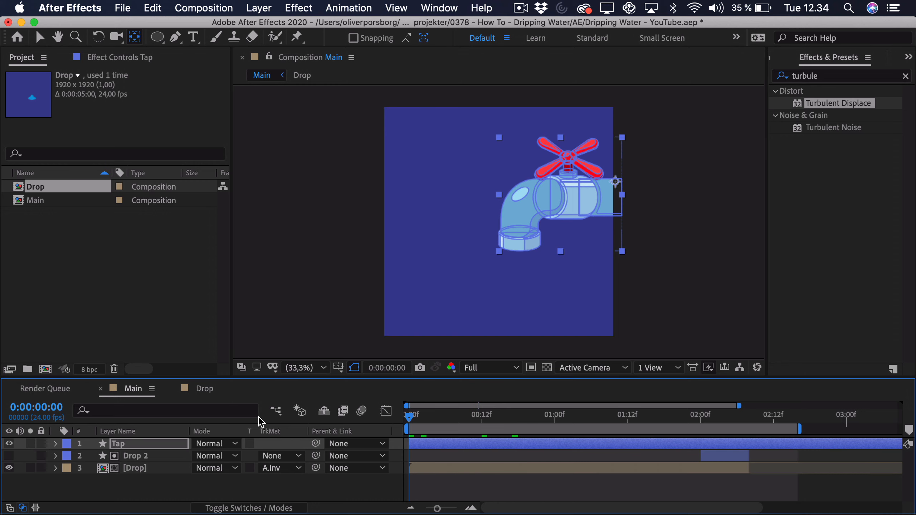
{"action": "left_click", "coordinate": [156, 444]}
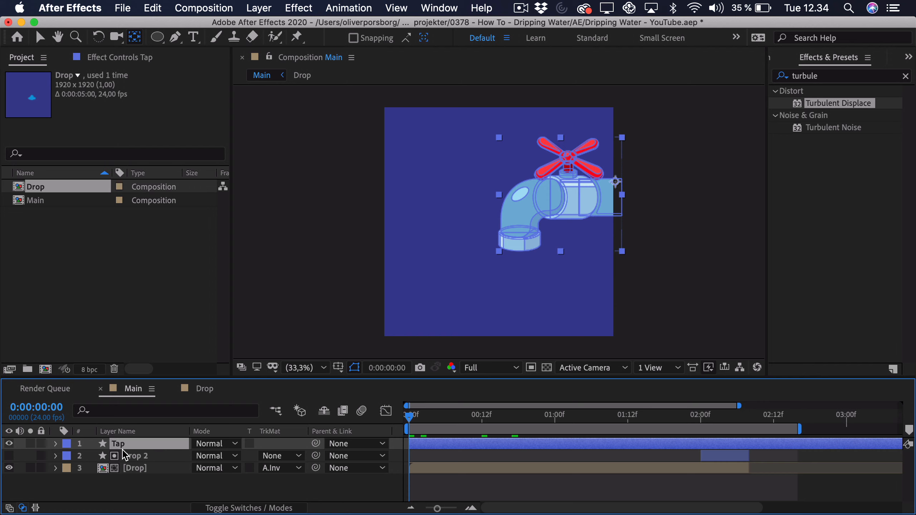
{"action": "key", "text": "r"}
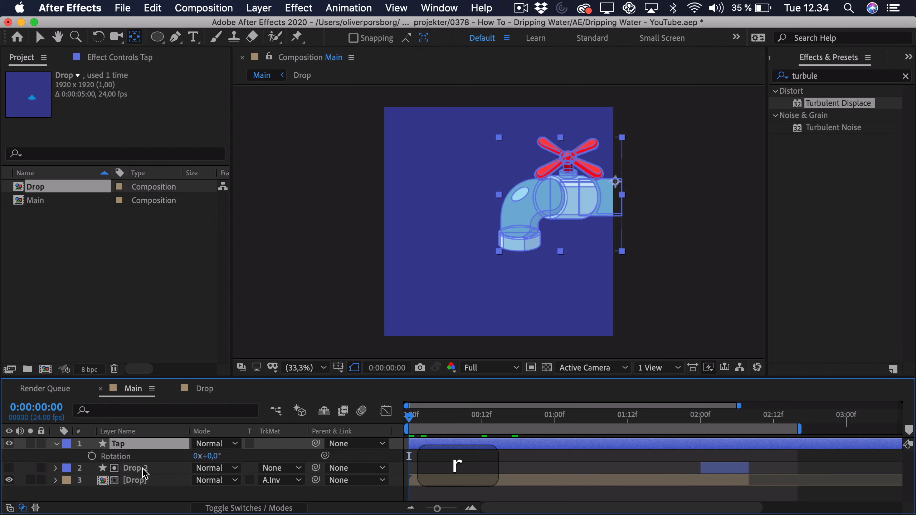
{"action": "left_click", "coordinate": [88, 457]}
Step: Set the Tap layer's Rotation to -2° at 0:00:01:17, where the drop detaches from the tap
{"action": "left_click", "coordinate": [536, 417]}
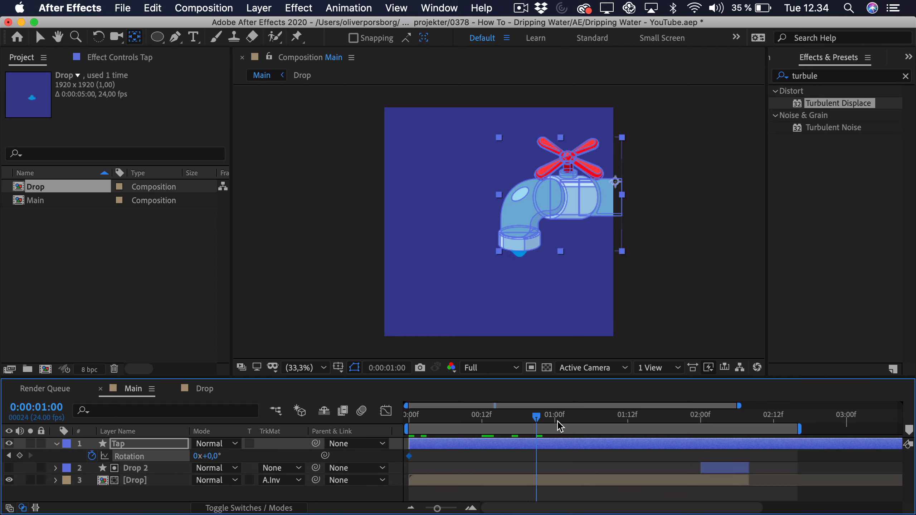
{"action": "left_click_drag", "start_coordinate": [558, 422], "coordinate": [658, 428]}
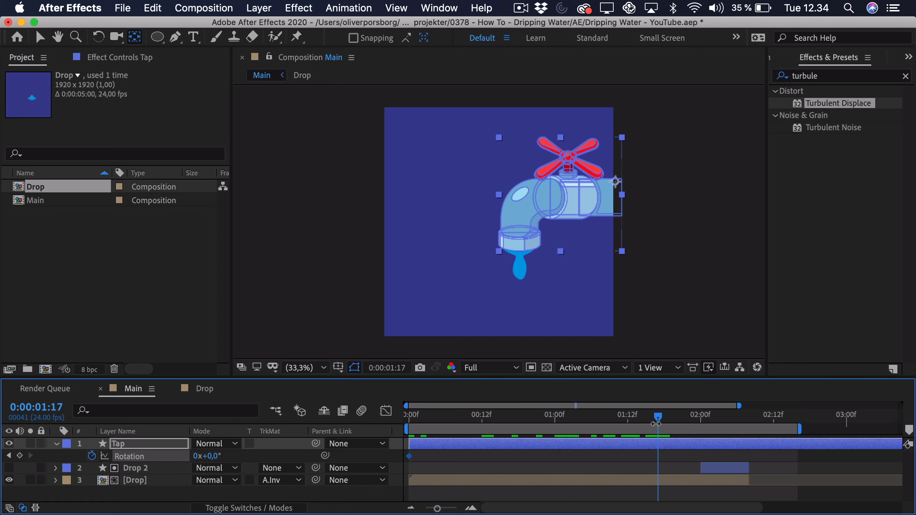
{"action": "left_click", "coordinate": [208, 456]}
{"action": "key", "text": "Down"}
{"action": "key", "text": "Down"}
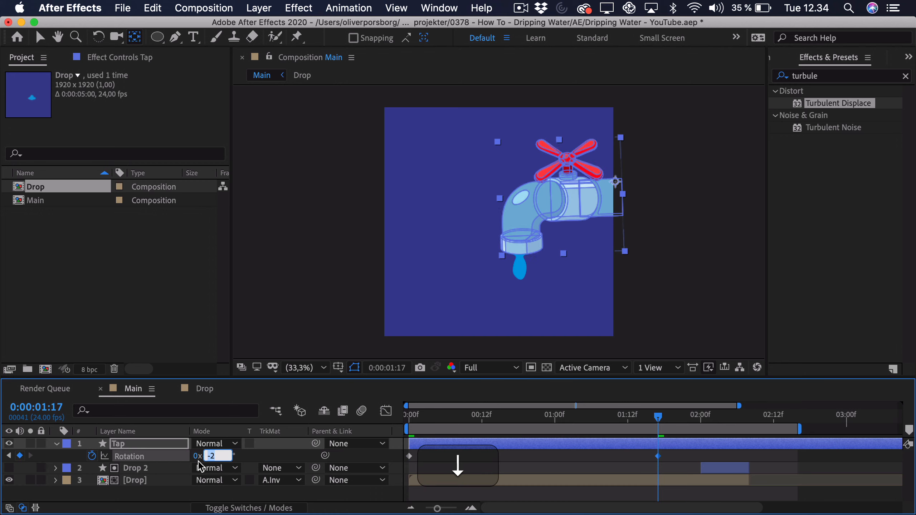
{"action": "key", "text": "Down"}
{"action": "key", "text": "Up"}
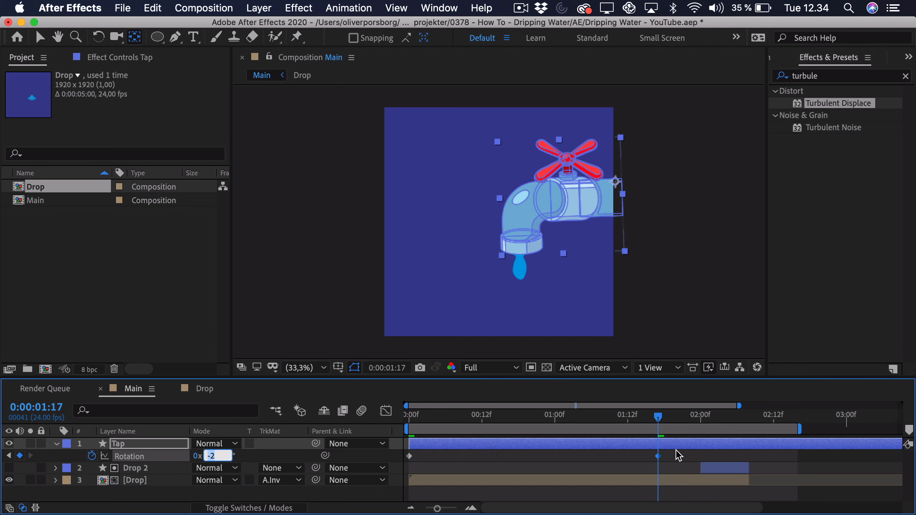
Step: Set the Tap layer's Rotation to 0,8° at 0:00:02:00 for a slight rebound
{"action": "left_click_drag", "start_coordinate": [673, 418], "coordinate": [704, 421]}
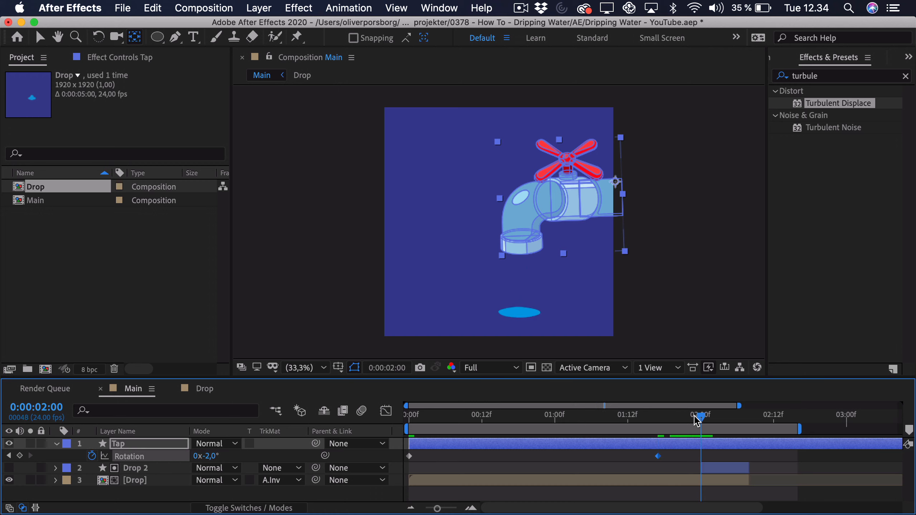
{"action": "left_click", "coordinate": [206, 456]}
{"action": "key", "text": "Down"}
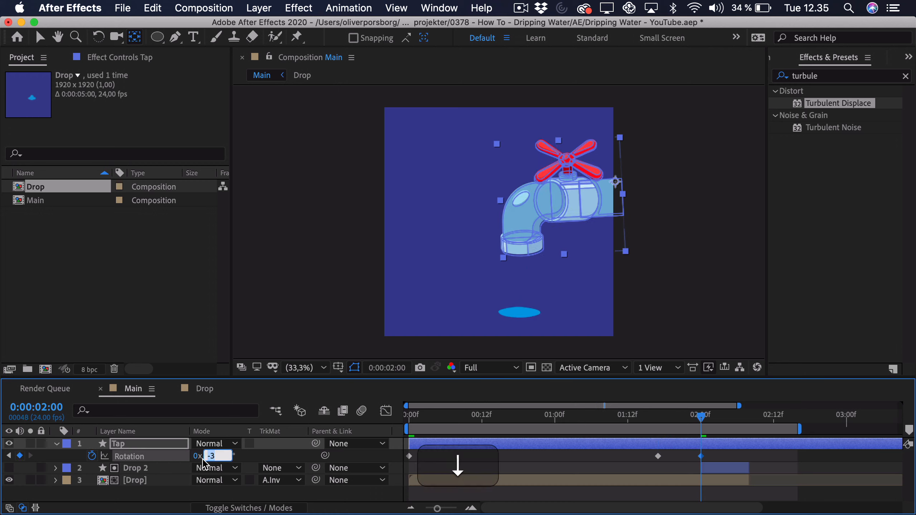
{"action": "key", "text": "Up"}
{"action": "key", "text": "Up"}
{"action": "key", "text": "Up"}
{"action": "key", "text": "Up"}
{"action": "key", "text": "Up"}
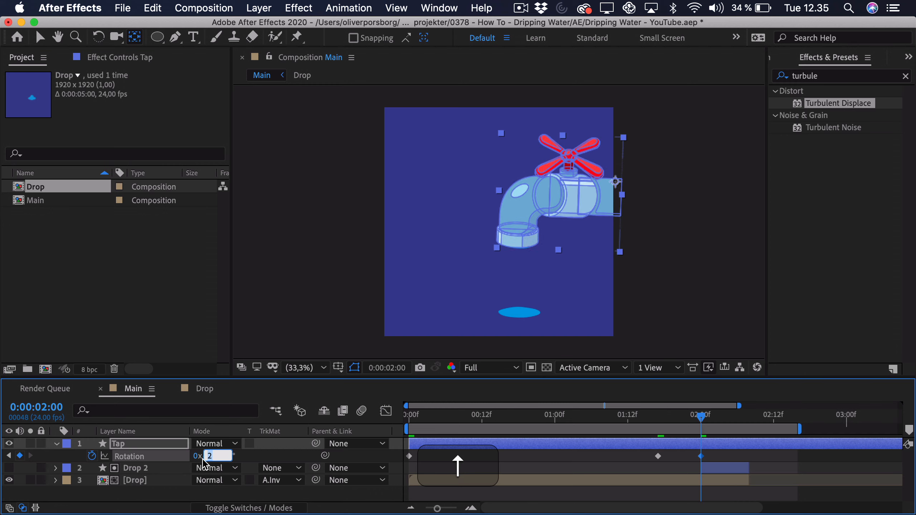
{"action": "type", "text": "0,8"}
{"action": "key", "text": "Return"}
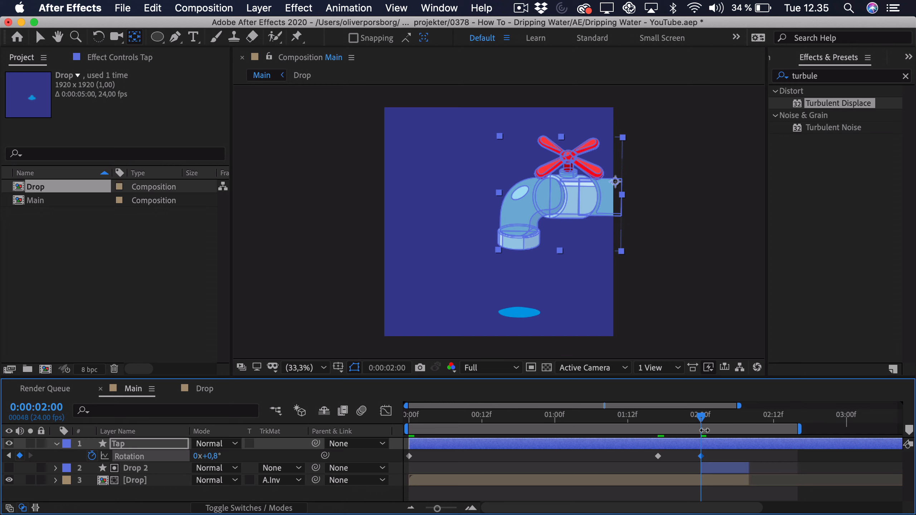
Step: Set the Tap layer's Rotation to 0° at 0:00:02:04
{"action": "key", "text": "super"}
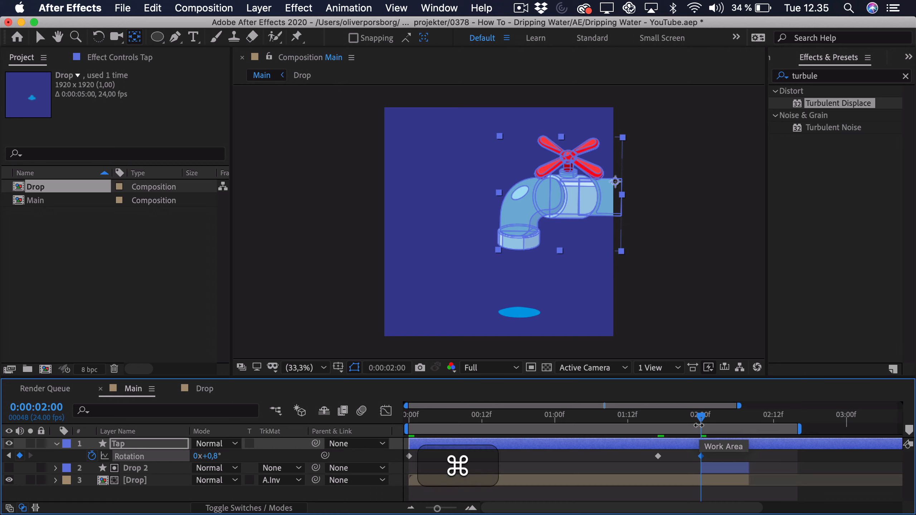
{"action": "key", "text": "super+Right"}
{"action": "key", "text": "super+Right"}
{"action": "key", "text": "super+Right"}
{"action": "key", "text": "super+Right"}
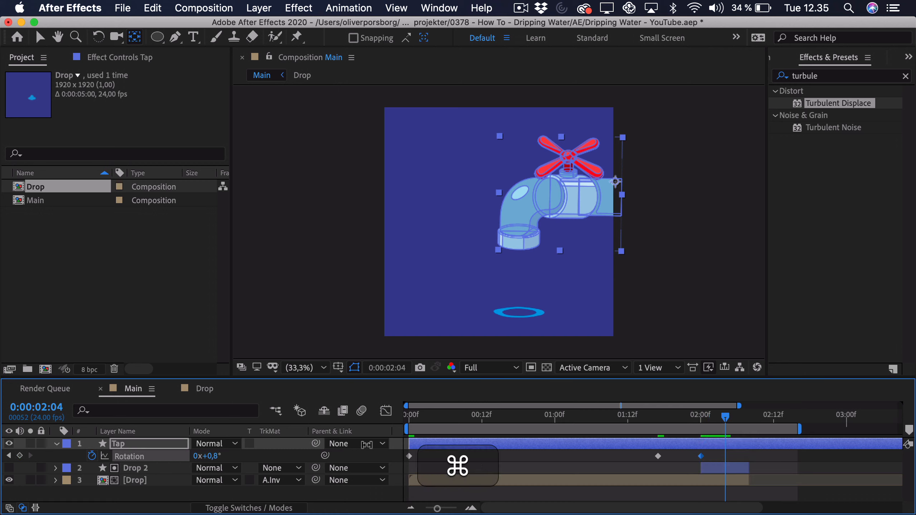
{"action": "left_click", "coordinate": [216, 456]}
{"action": "type", "text": "0"}
{"action": "key", "text": "Return"}
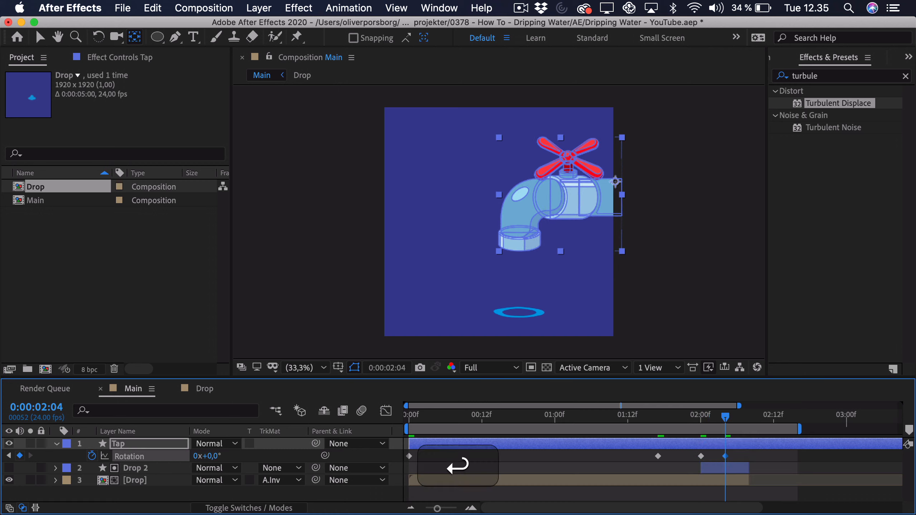
Step: Apply Easy Ease to all of the Tap layer's Rotation keyframes and lengthen their influence handles in the value graph
{"action": "left_click_drag", "start_coordinate": [736, 451], "coordinate": [395, 463]}
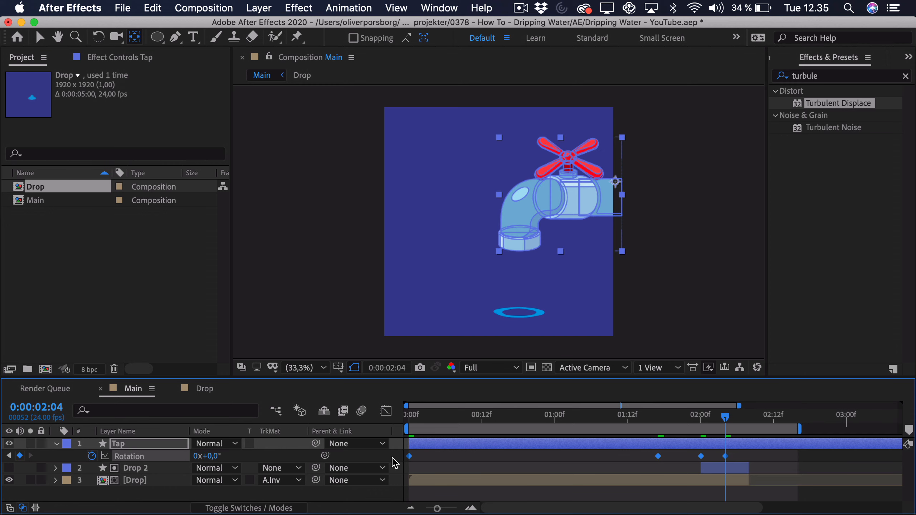
{"action": "key", "text": "F9"}
{"action": "left_click", "coordinate": [386, 410]}
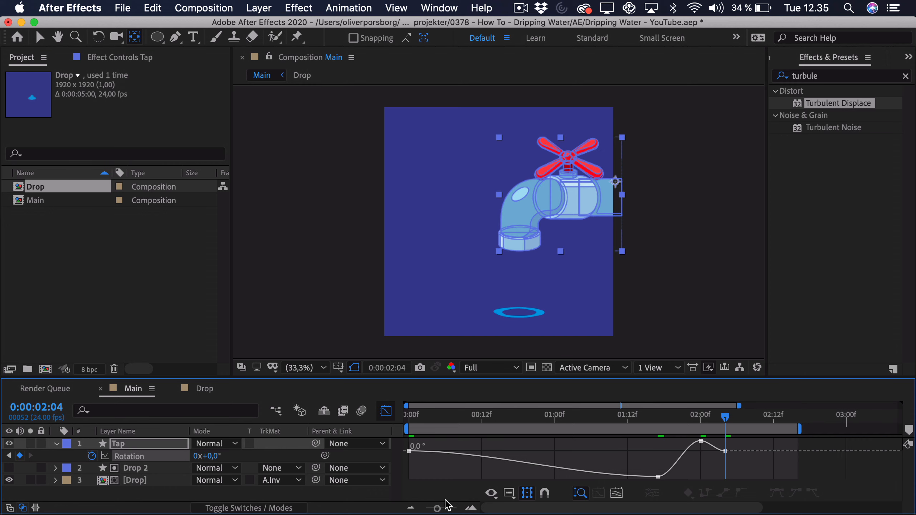
{"action": "left_click_drag", "start_coordinate": [680, 482], "coordinate": [623, 469]}
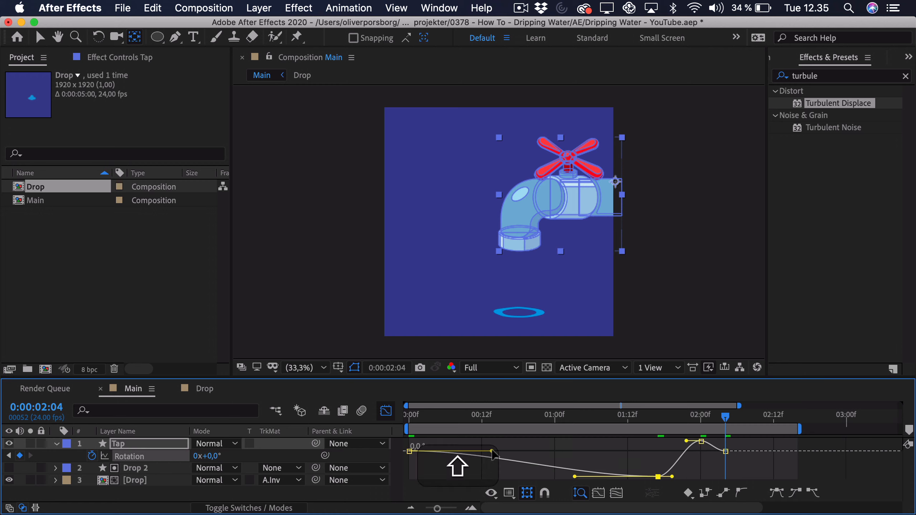
{"action": "left_click_drag", "start_coordinate": [493, 451], "coordinate": [532, 451]}
{"action": "left_click_drag", "start_coordinate": [576, 477], "coordinate": [538, 477]}
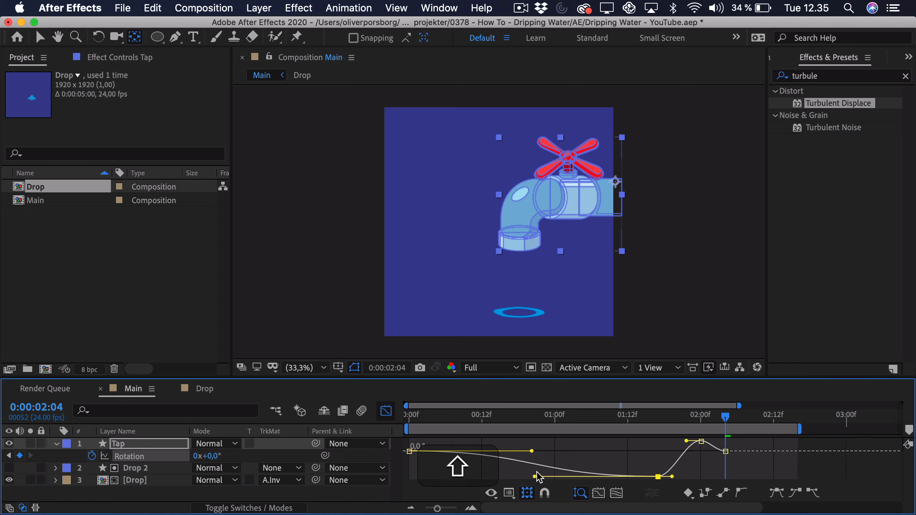
{"action": "left_click_drag", "start_coordinate": [672, 477], "coordinate": [684, 478]}
{"action": "left_click_drag", "start_coordinate": [685, 442], "coordinate": [717, 449]}
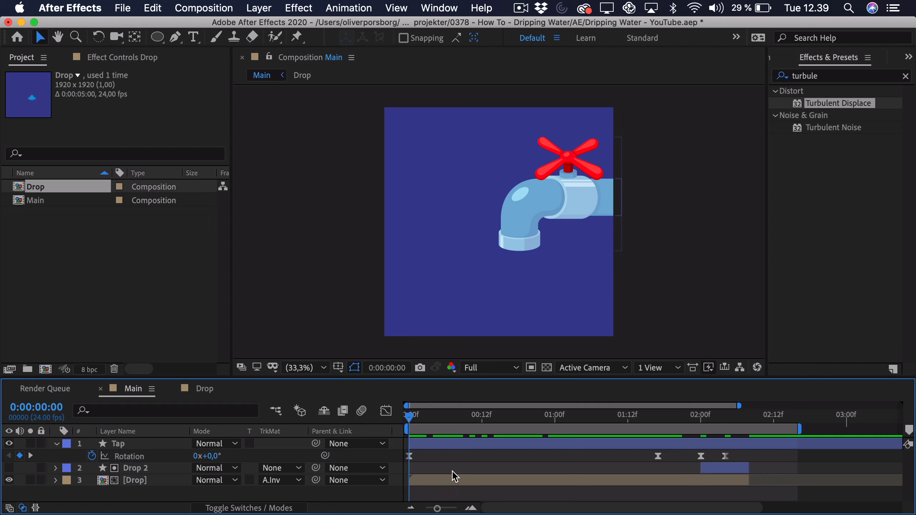
Step: Add a Position keyframe of 960,0, 960,0 to the Drop composition layer at 0:00:00:00
{"action": "left_click", "coordinate": [151, 480]}
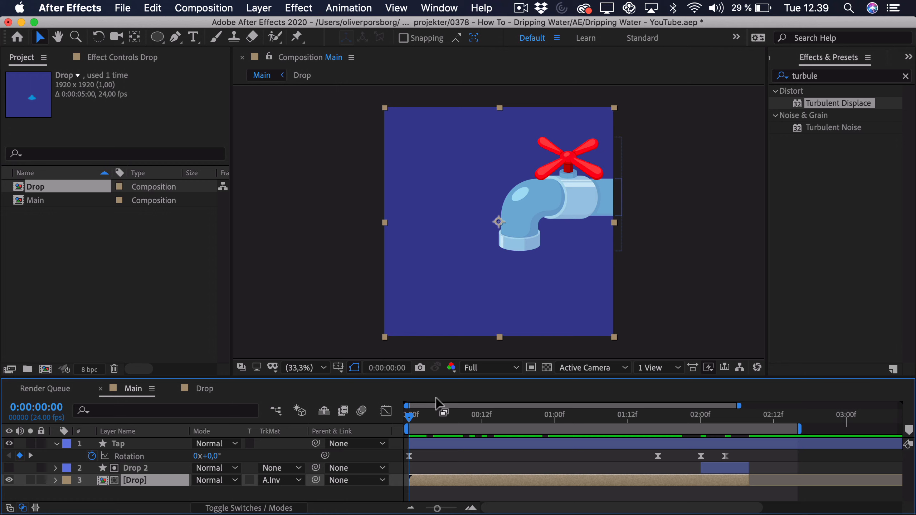
{"action": "left_click_drag", "start_coordinate": [411, 418], "coordinate": [591, 418]}
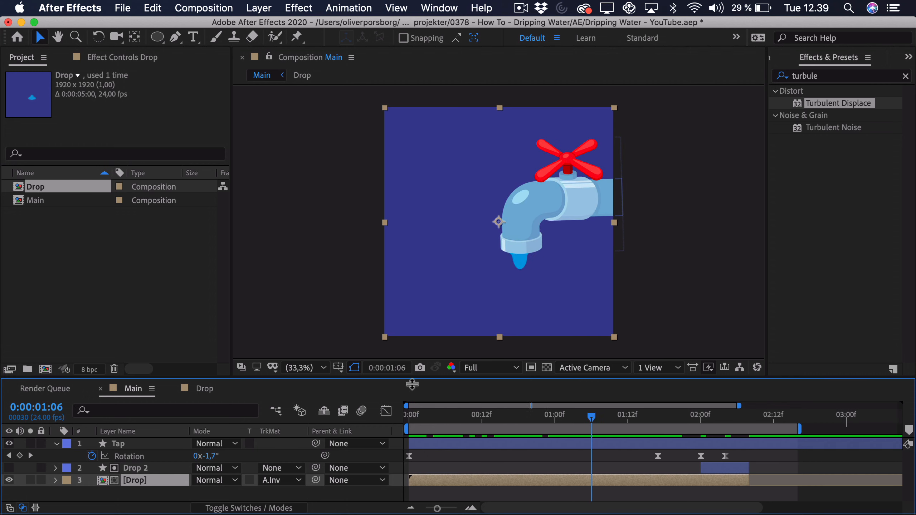
{"action": "left_click", "coordinate": [410, 417]}
{"action": "key", "text": "p"}
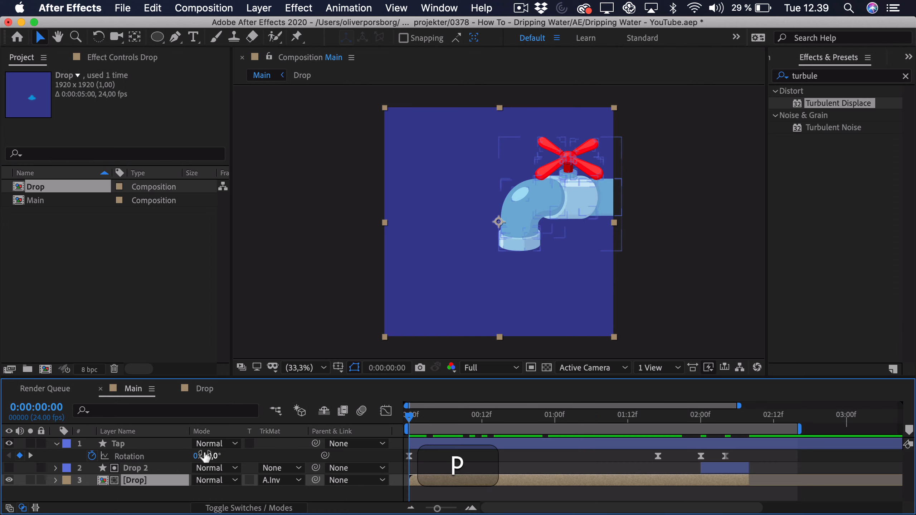
Step: Move the Drop layer to Position 981,0, 990,0 at 0:00:01:17 so the drop follows the bent tap opening
{"action": "left_click", "coordinate": [641, 418]}
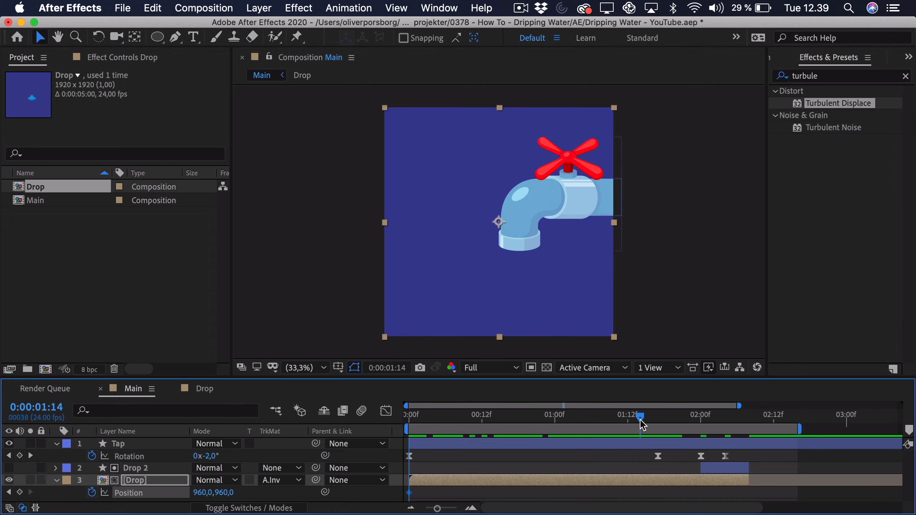
{"action": "left_click_drag", "start_coordinate": [640, 420], "coordinate": [650, 421]}
{"action": "scroll", "coordinate": [473, 285], "scroll_direction": "up", "scroll_amount": 1}
{"action": "key", "text": "space"}
{"action": "left_click_drag", "start_coordinate": [560, 290], "coordinate": [479, 213]}
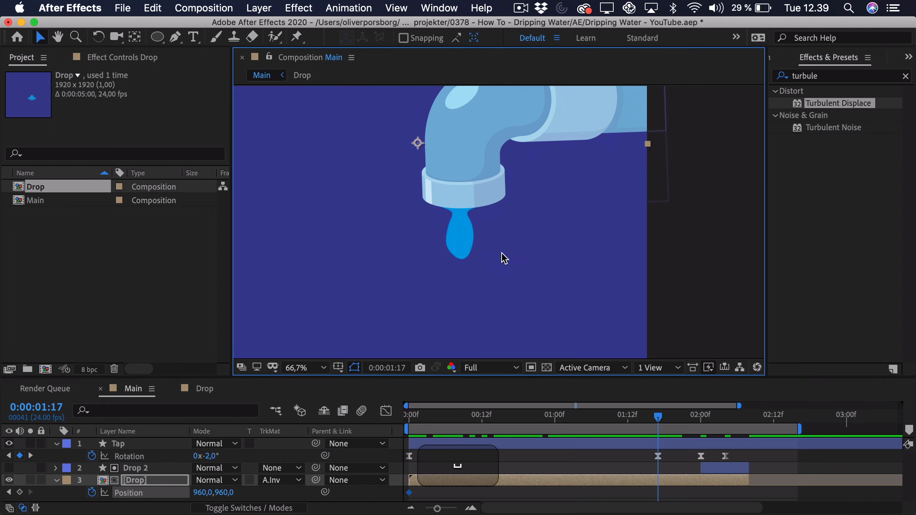
{"action": "left_click_drag", "start_coordinate": [505, 259], "coordinate": [508, 265]}
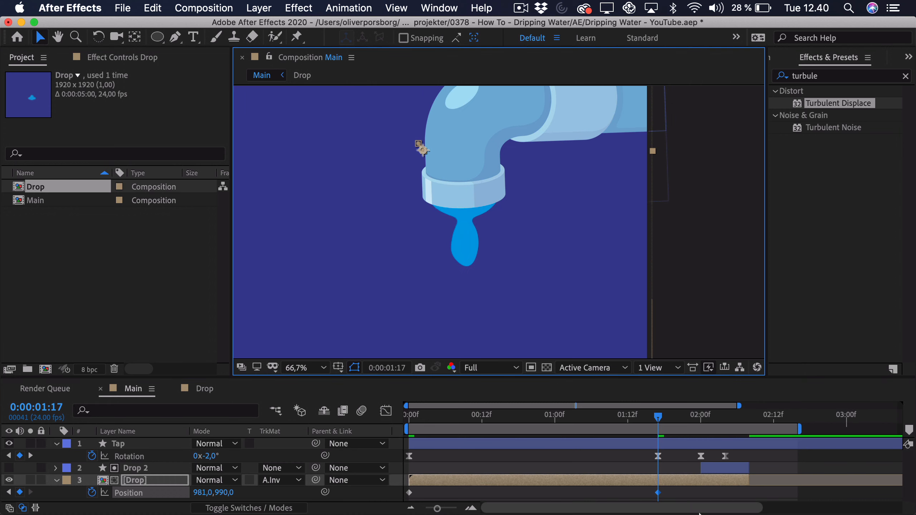
Step: Copy the Drop layer's first Position keyframe to 0:00:02:00
{"action": "left_click", "coordinate": [409, 493]}
{"action": "key", "text": "super+c"}
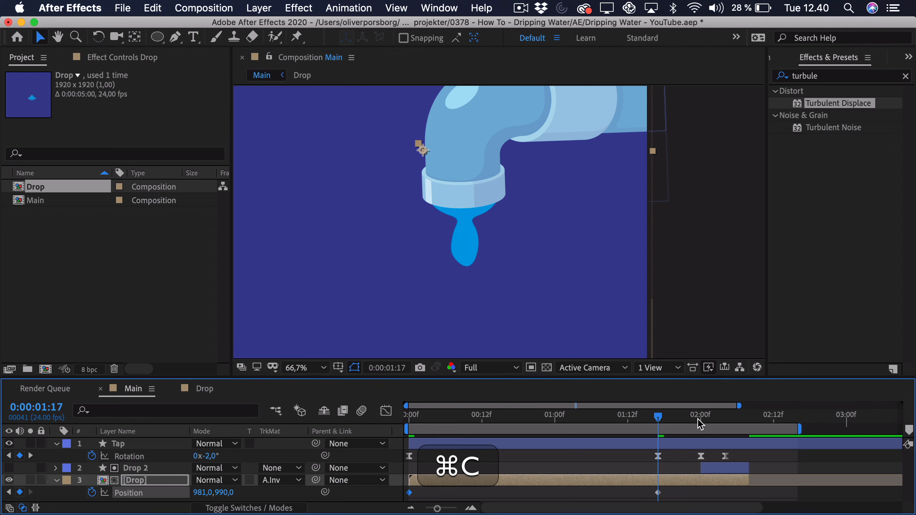
{"action": "left_click", "coordinate": [700, 420]}
{"action": "key", "text": "super+v"}
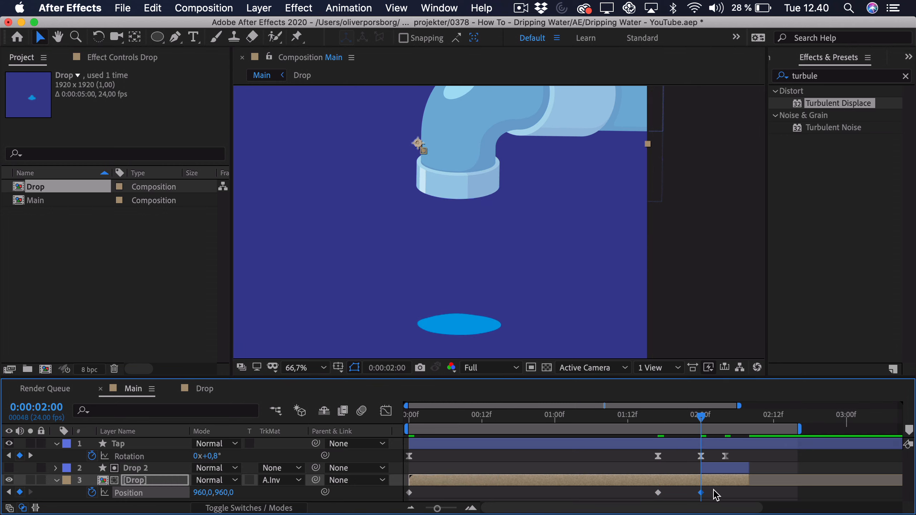
Step: Apply Easy Ease to all three Position keyframes of the Drop layer
{"action": "left_click", "coordinate": [385, 493]}
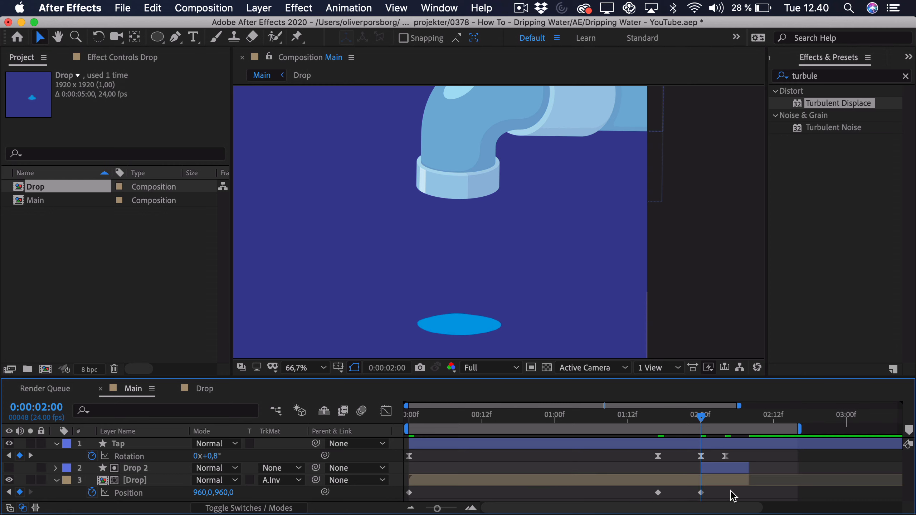
{"action": "left_click_drag", "start_coordinate": [725, 496], "coordinate": [348, 477]}
{"action": "key", "text": "F9"}
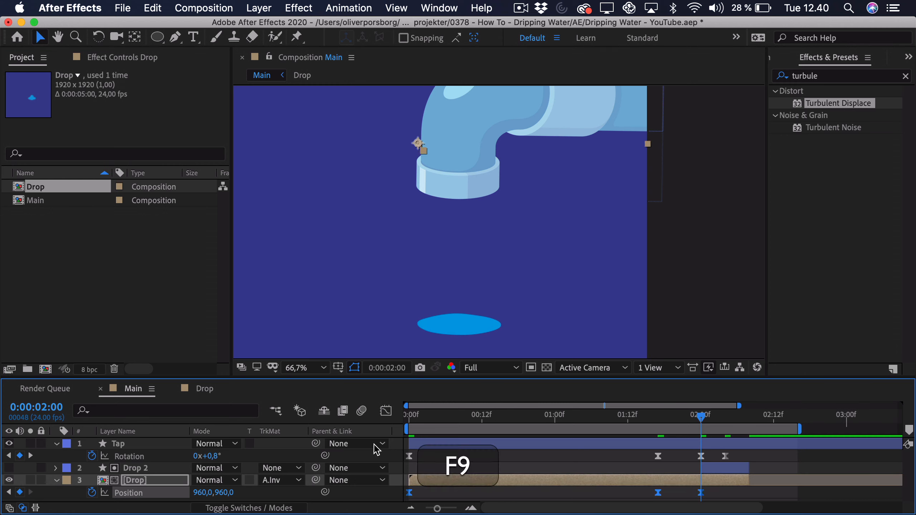
Step: Lengthen the influence handles of the Drop layer's Position keyframes in the speed graph
{"action": "left_click", "coordinate": [385, 411]}
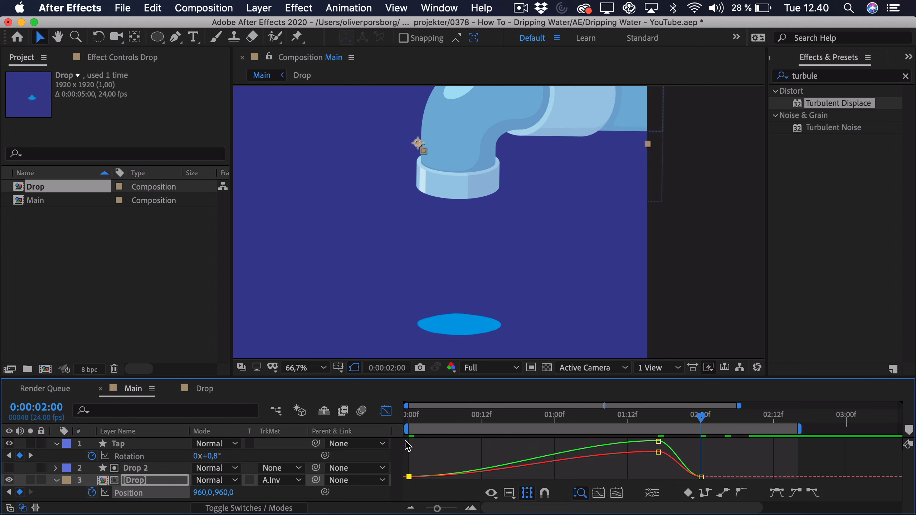
{"action": "left_click", "coordinate": [508, 492]}
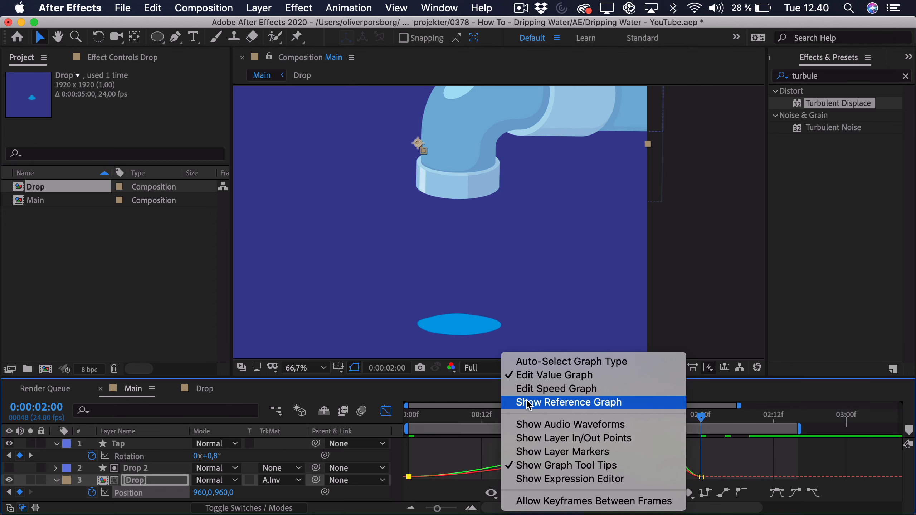
{"action": "left_click", "coordinate": [535, 388]}
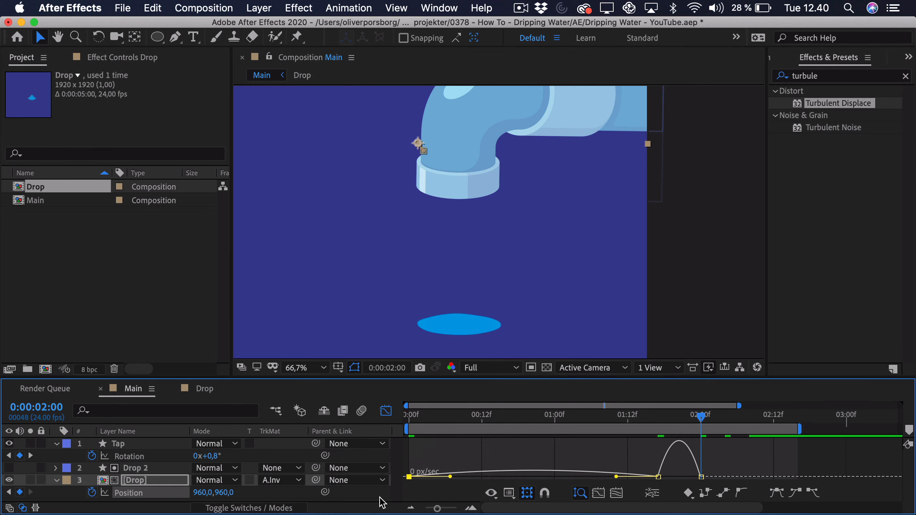
{"action": "left_click_drag", "start_coordinate": [450, 477], "coordinate": [469, 476]}
{"action": "left_click_drag", "start_coordinate": [616, 477], "coordinate": [589, 477]}
{"action": "left_click_drag", "start_coordinate": [669, 474], "coordinate": [689, 477]}
Step: Preview the animation from 0:00:00:00 with the whole composition in view
{"action": "left_click_drag", "start_coordinate": [431, 413], "coordinate": [286, 384]}
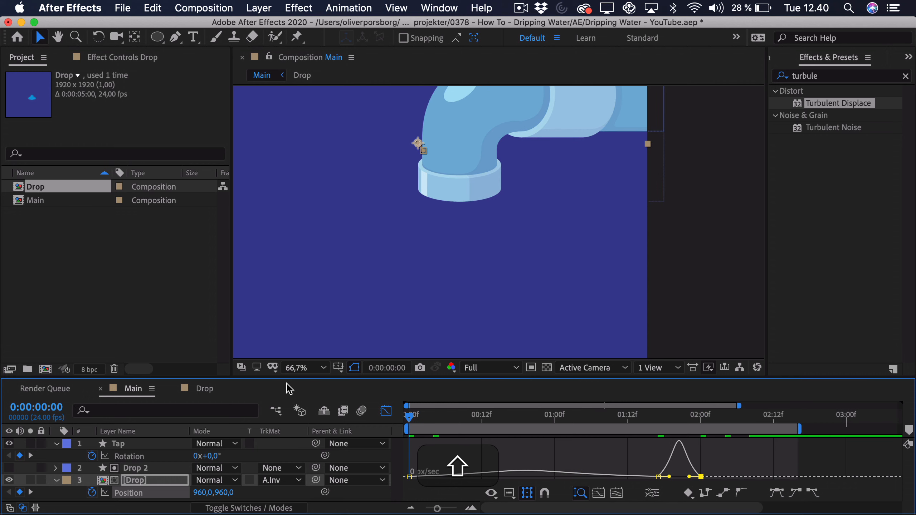
{"action": "left_click", "coordinate": [300, 368]}
{"action": "left_click", "coordinate": [318, 129]}
{"action": "key", "text": "space"}
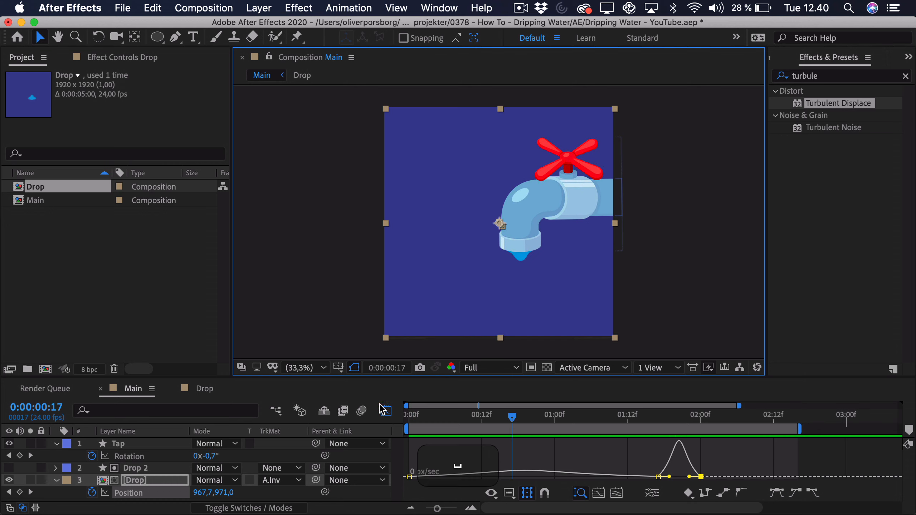
Step: Select the Tap layer's last Rotation keyframe and show its curve as a value graph
{"action": "key", "text": "shift+F3"}
{"action": "left_click", "coordinate": [699, 421], "text": "shift"}
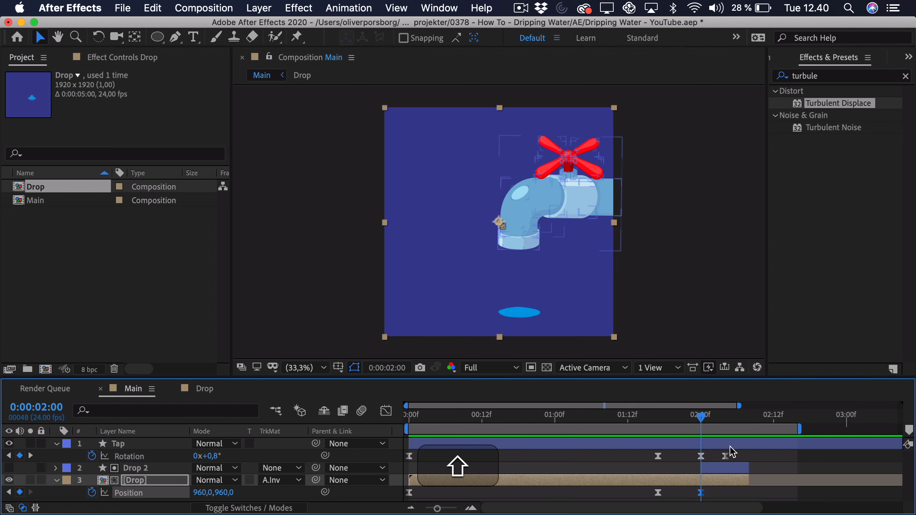
{"action": "left_click", "coordinate": [727, 457]}
{"action": "left_click", "coordinate": [385, 411]}
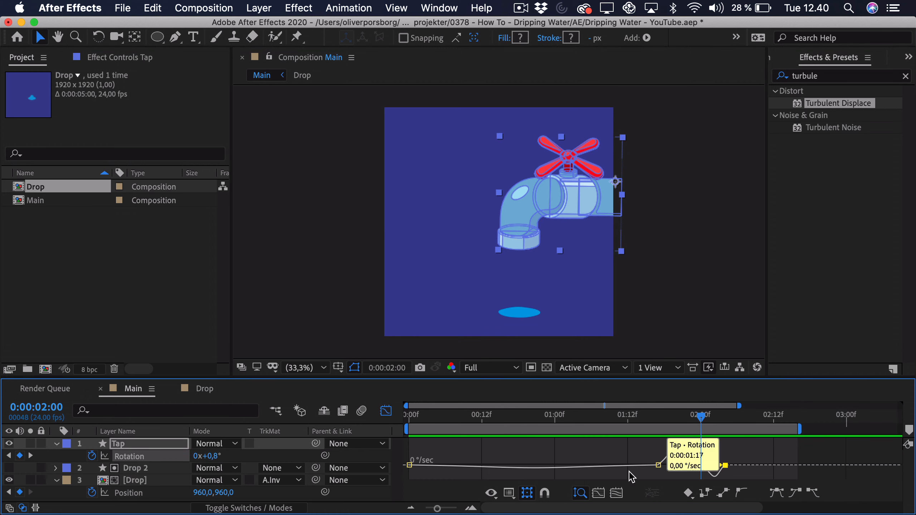
{"action": "left_click", "coordinate": [491, 492]}
{"action": "left_click", "coordinate": [504, 489]}
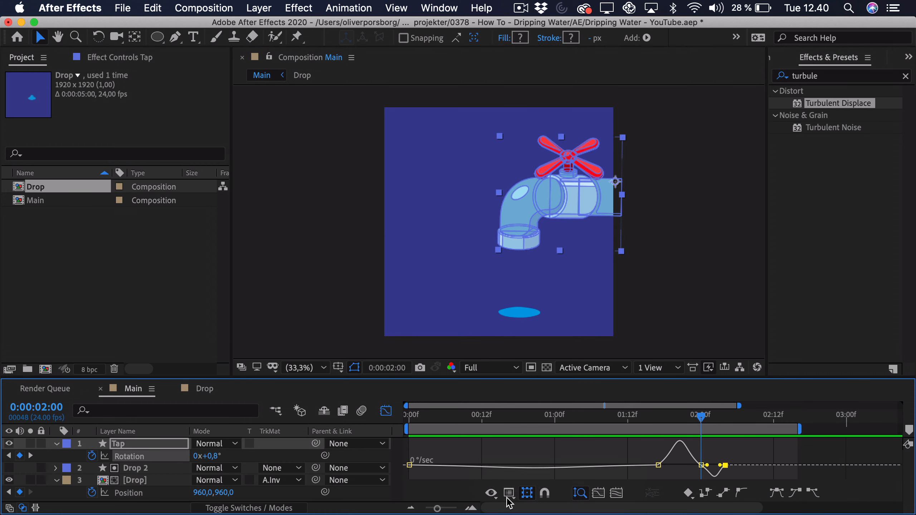
{"action": "left_click", "coordinate": [509, 494]}
{"action": "left_click", "coordinate": [523, 376]}
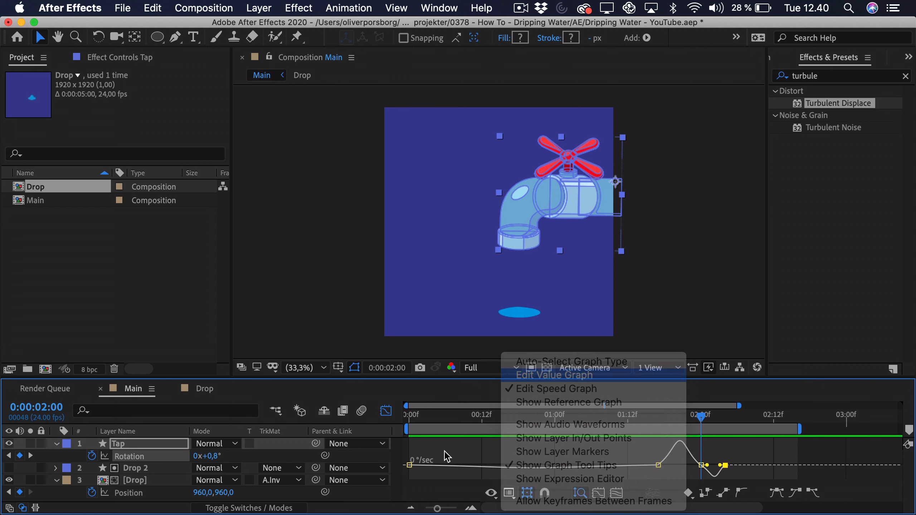
Step: Enlarge the Rotation graph and move the Tap layer's last keyframe to 0:00:02:06 to slow the settling
{"action": "left_click_drag", "start_coordinate": [404, 378], "coordinate": [385, 318]}
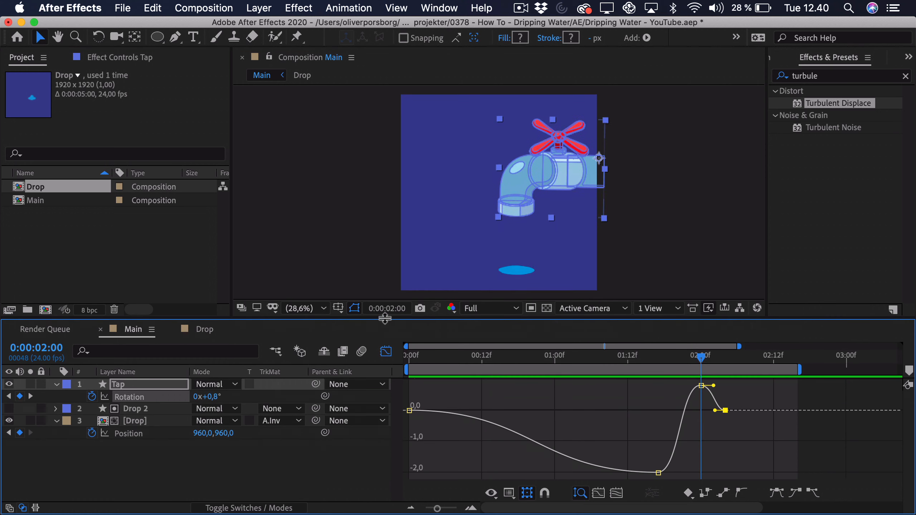
{"action": "left_click_drag", "start_coordinate": [437, 509], "coordinate": [445, 508]}
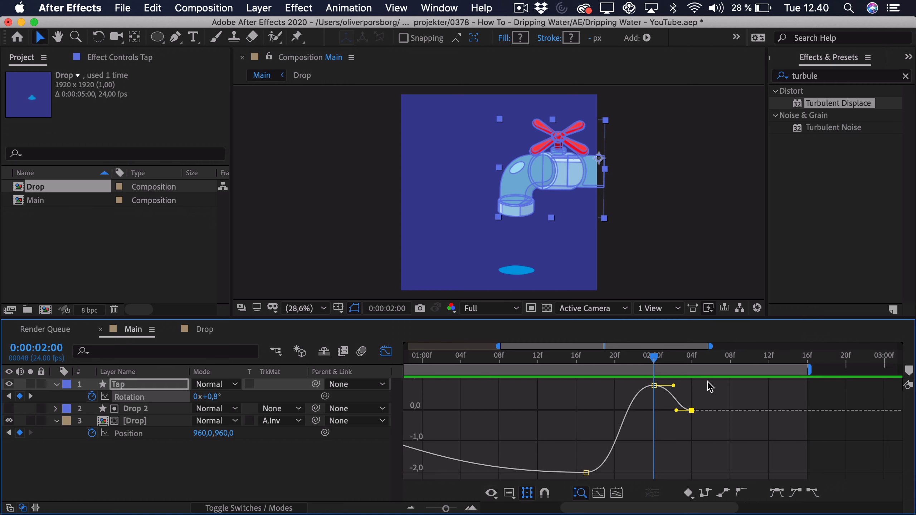
{"action": "left_click_drag", "start_coordinate": [654, 387], "coordinate": [711, 404]}
Step: Preview the tap's rebound and return the timeline from the graph to the keyframe view
{"action": "key", "text": "space"}
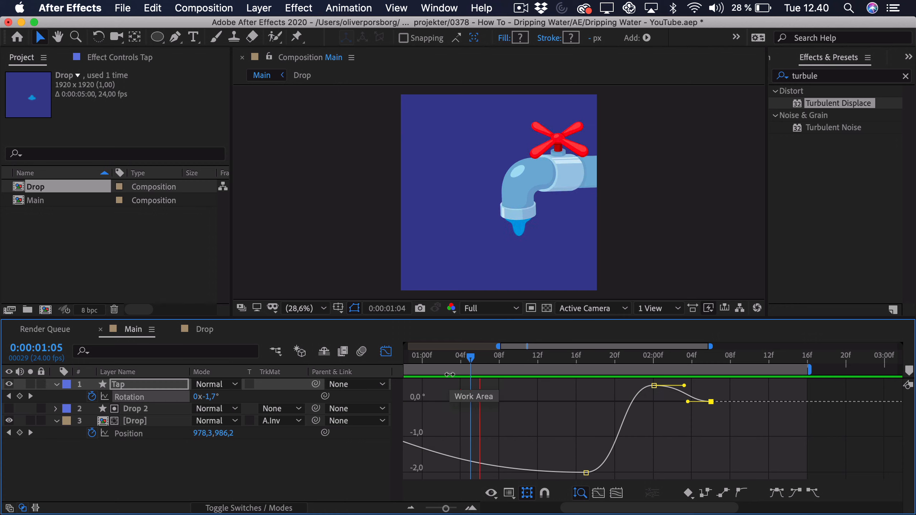
{"action": "left_click_drag", "start_coordinate": [432, 317], "coordinate": [432, 354]}
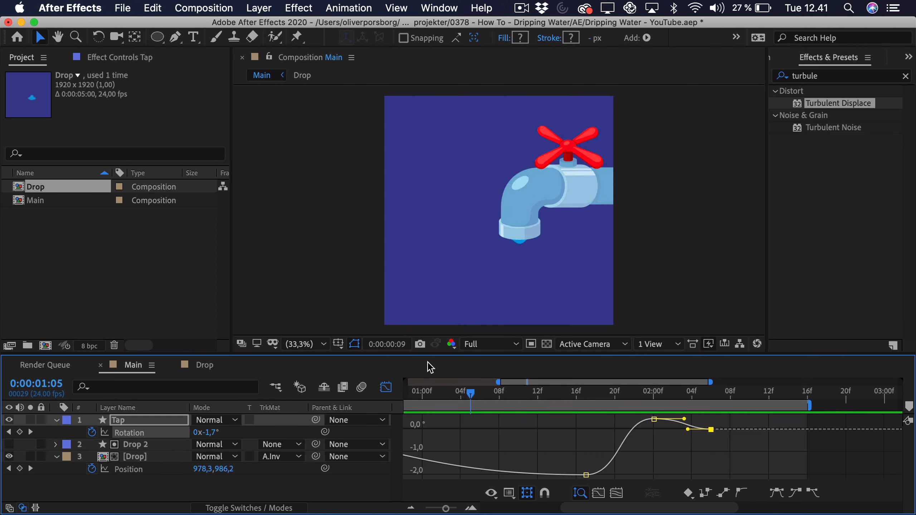
{"action": "left_click", "coordinate": [392, 388]}
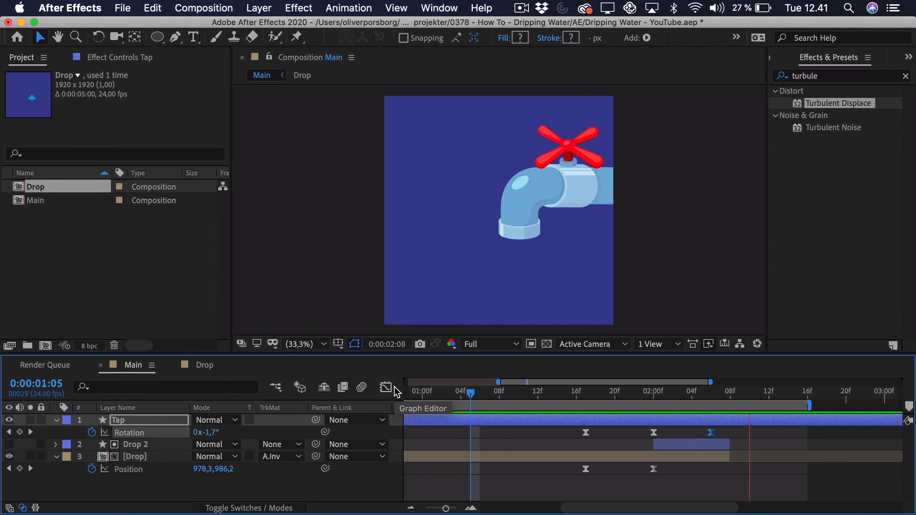